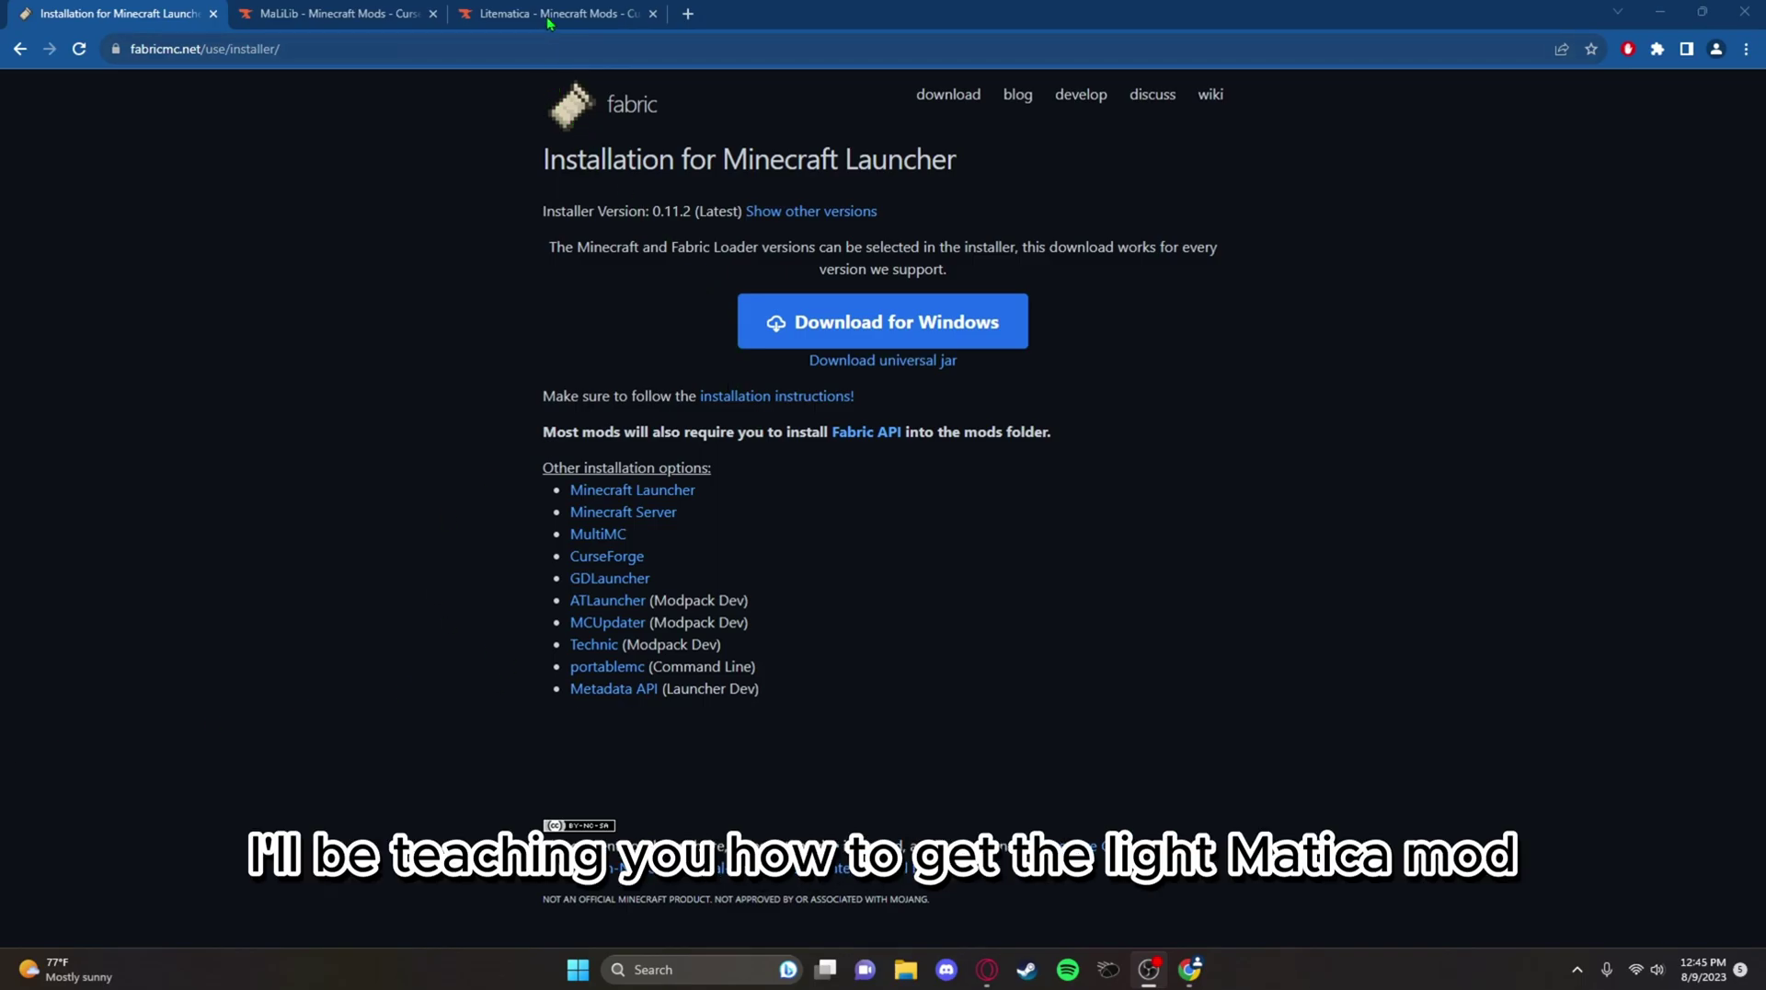
# - Download the universal jar of the Fabric installer, fabric-installer-0.11.2.jar, from the Fabric site and keep the blocked file
pyautogui.click(513, 13)
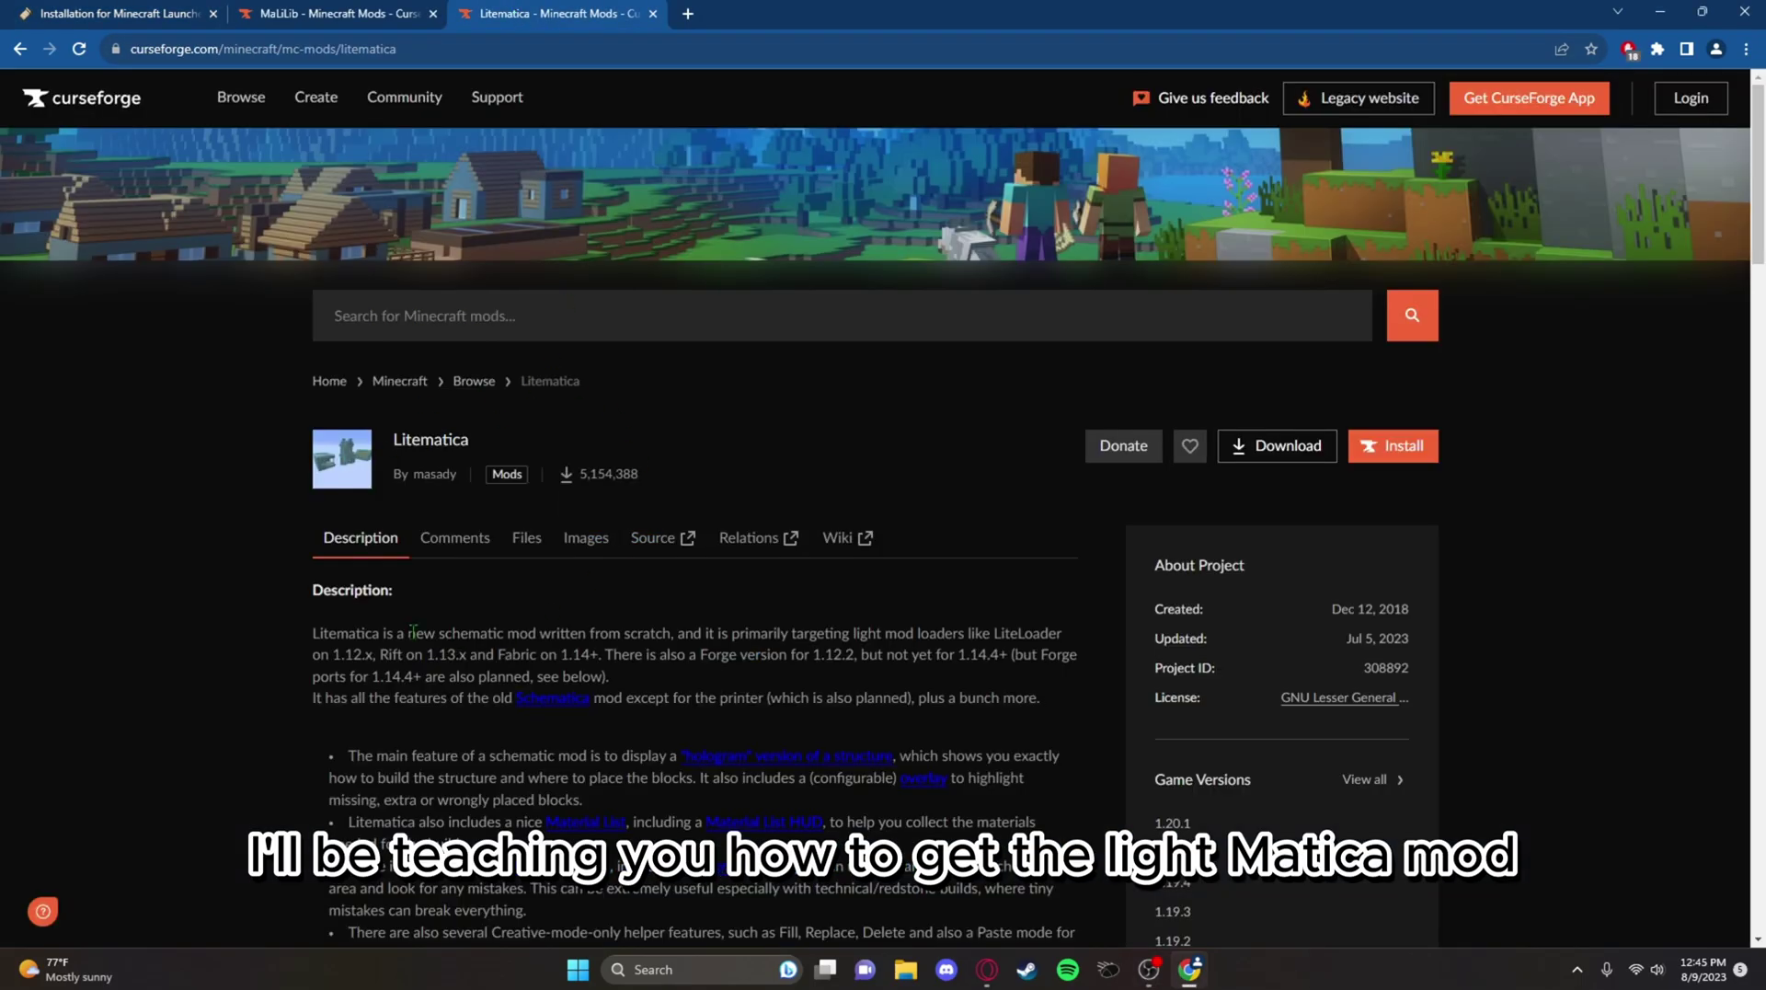
pyautogui.scroll(-2, 901, 694)
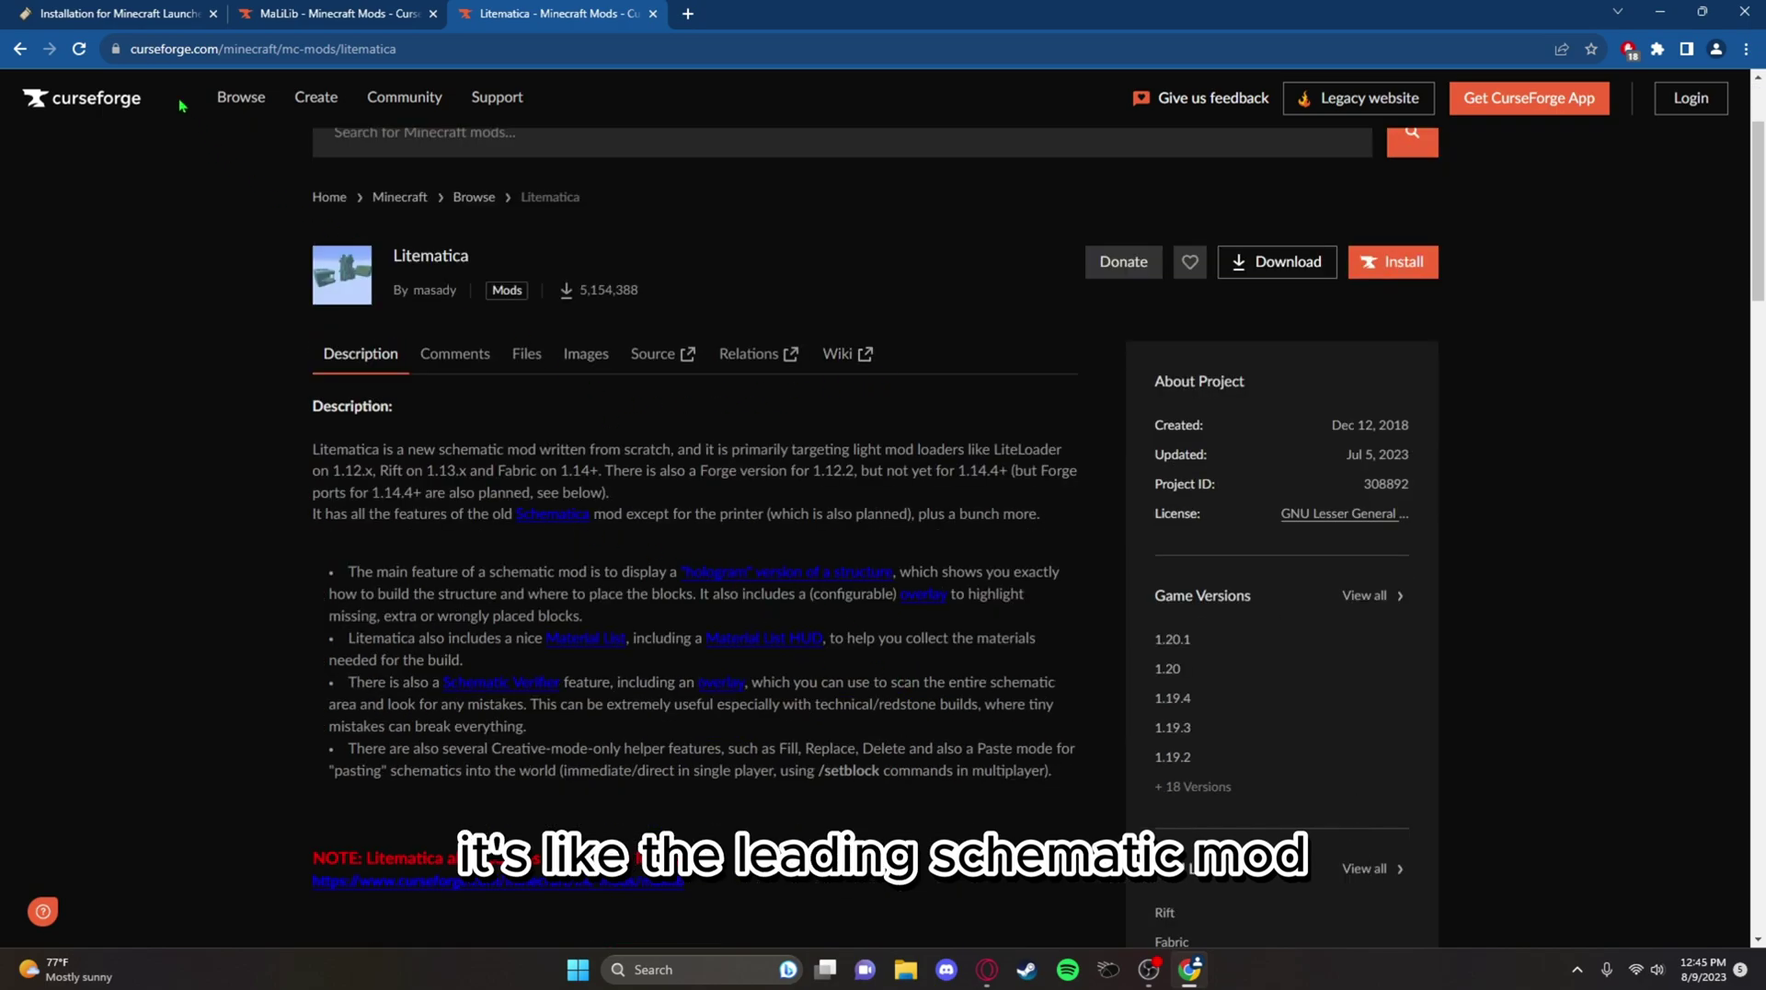
pyautogui.click(144, 18)
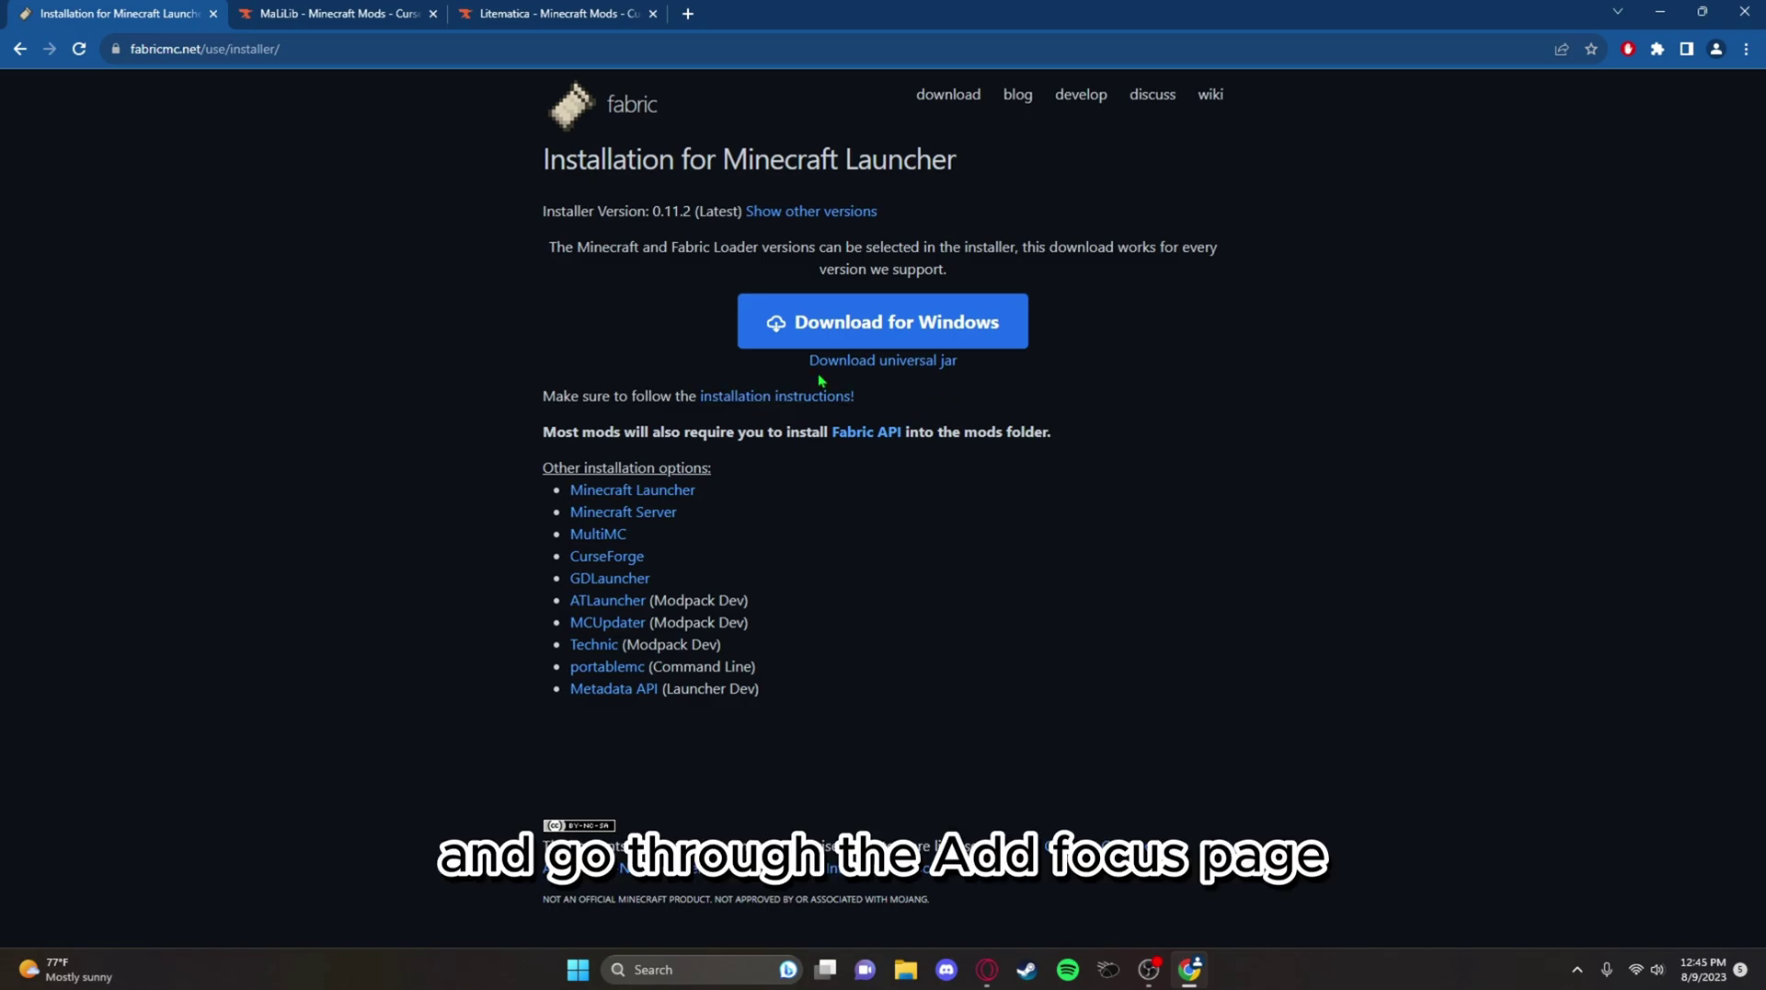
pyautogui.click(880, 366)
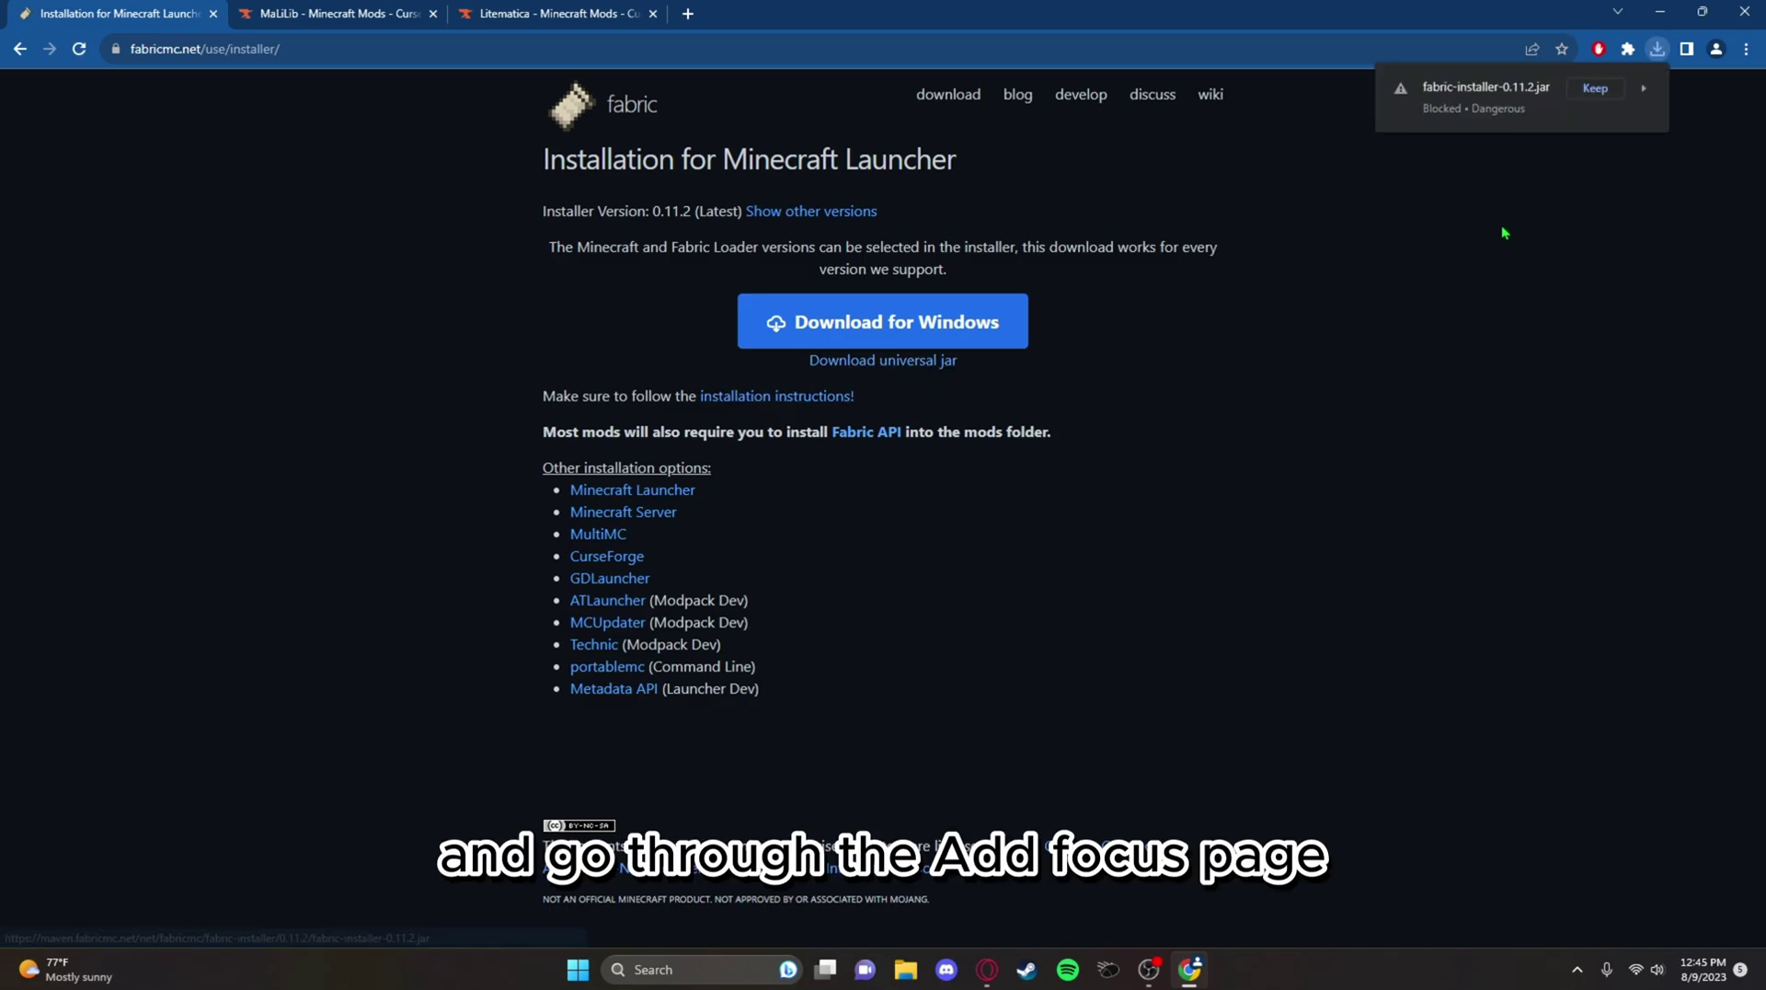
pyautogui.click(1603, 90)
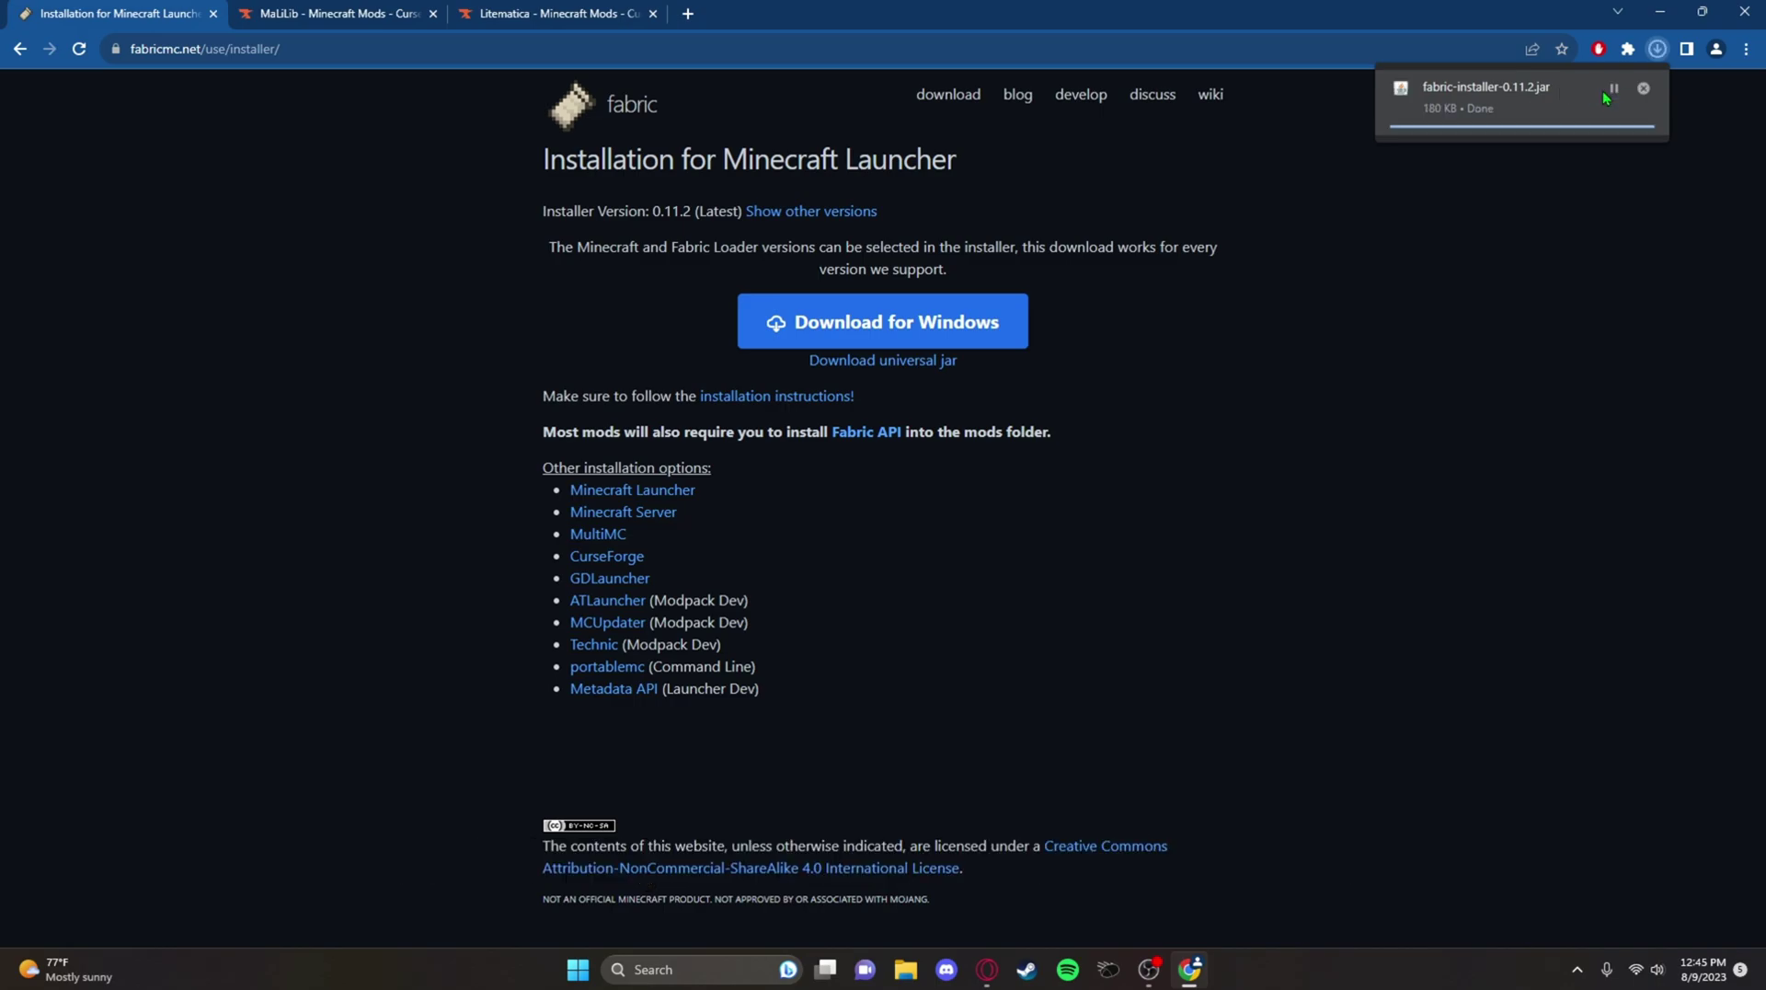
# - Download the MaLiLib main file for Minecraft 1.20.1, malilib-fabric-1.20.1-0.16.1.jar, from its CurseForge page and keep it
pyautogui.click(366, 11)
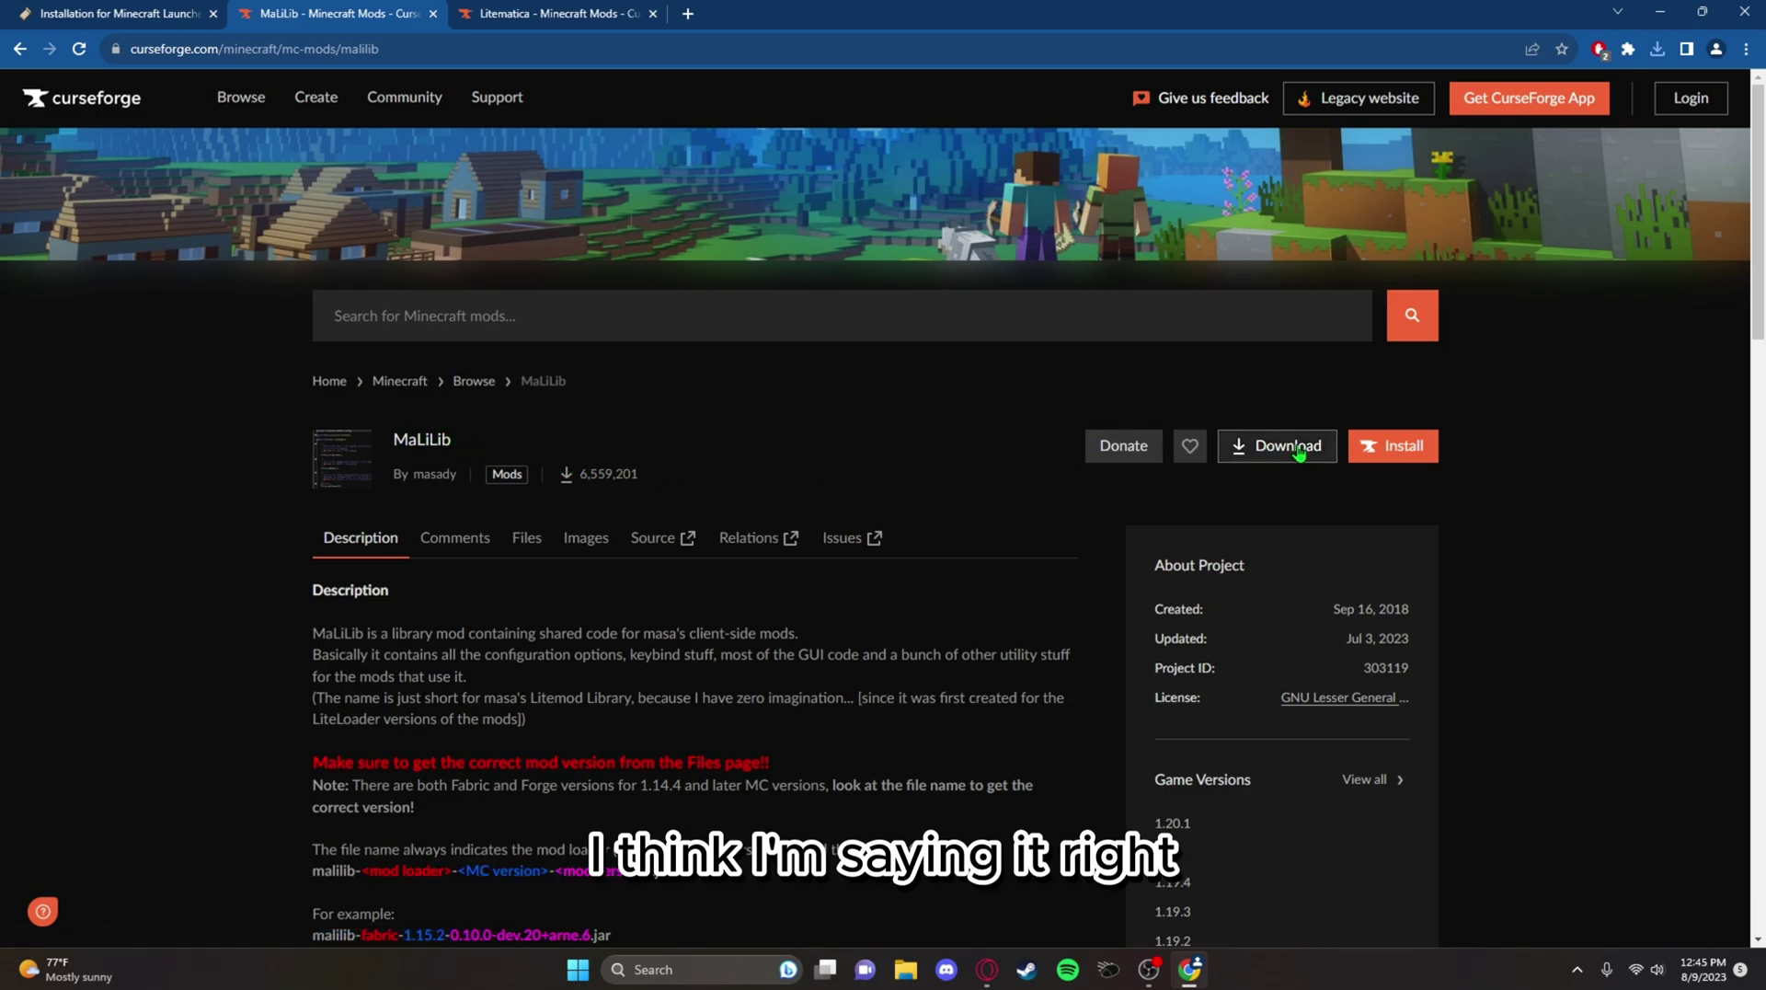
pyautogui.scroll(-15, 1149, 520)
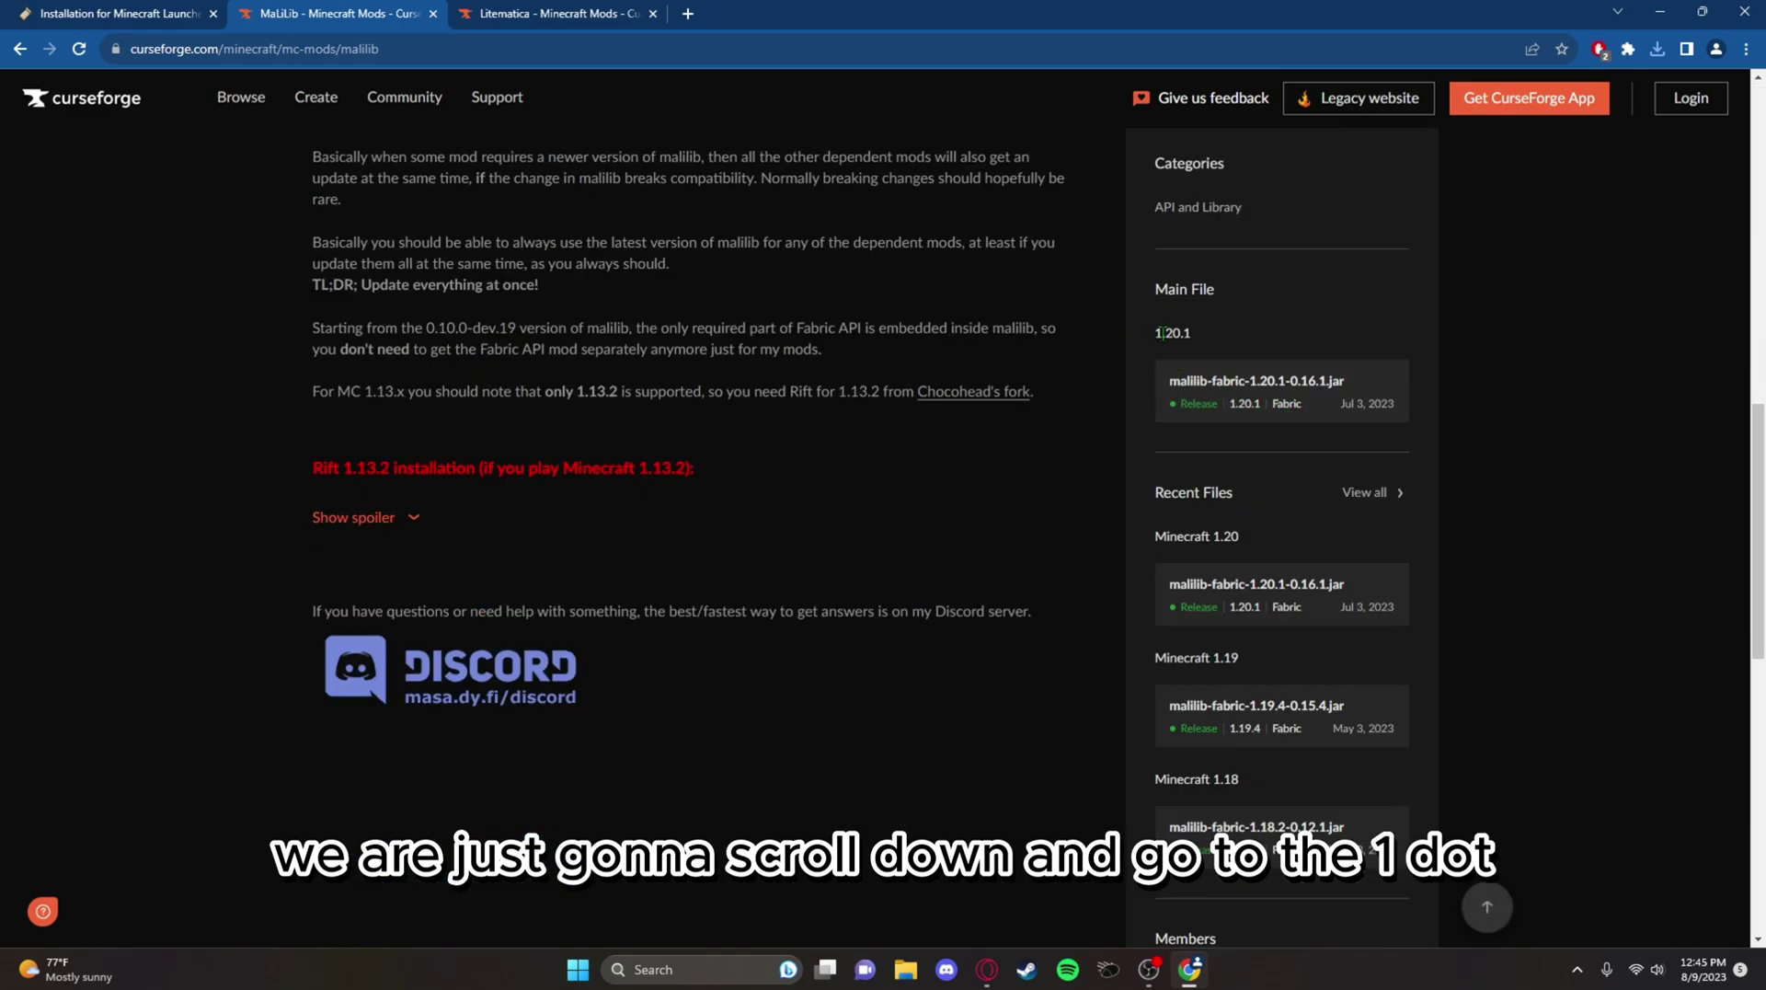
pyautogui.doubleClick(1162, 332)
pyautogui.click(1274, 401)
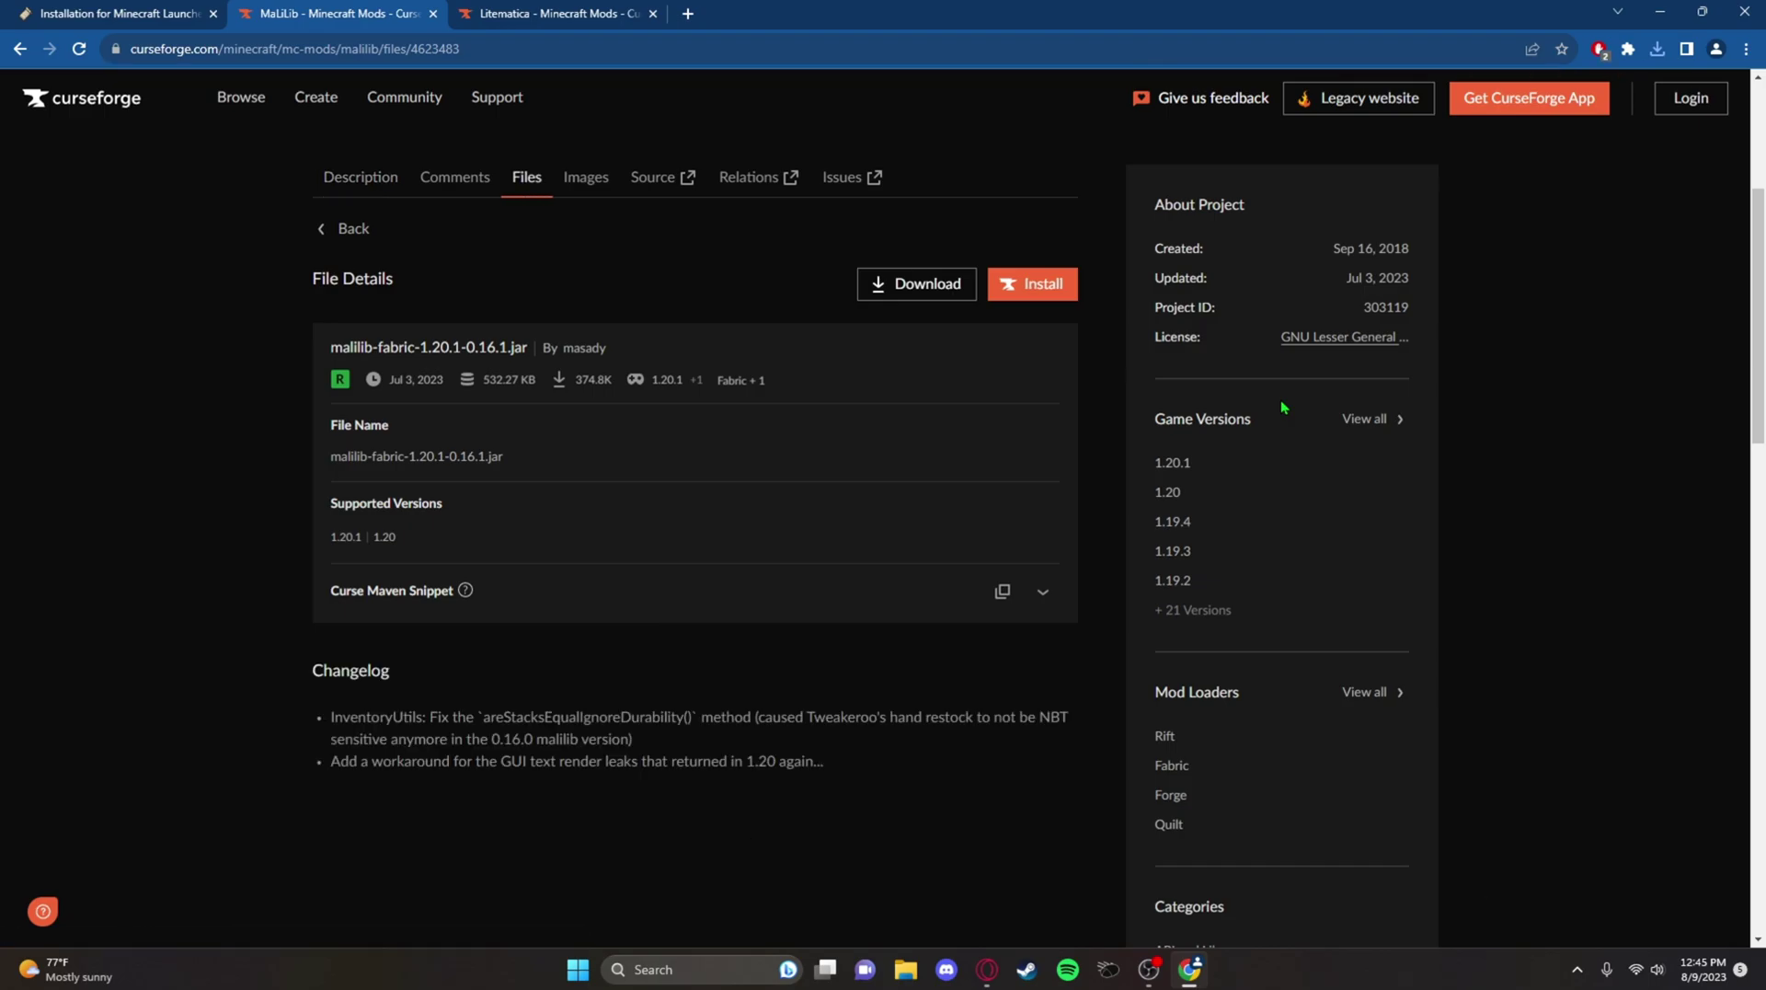
pyautogui.click(920, 295)
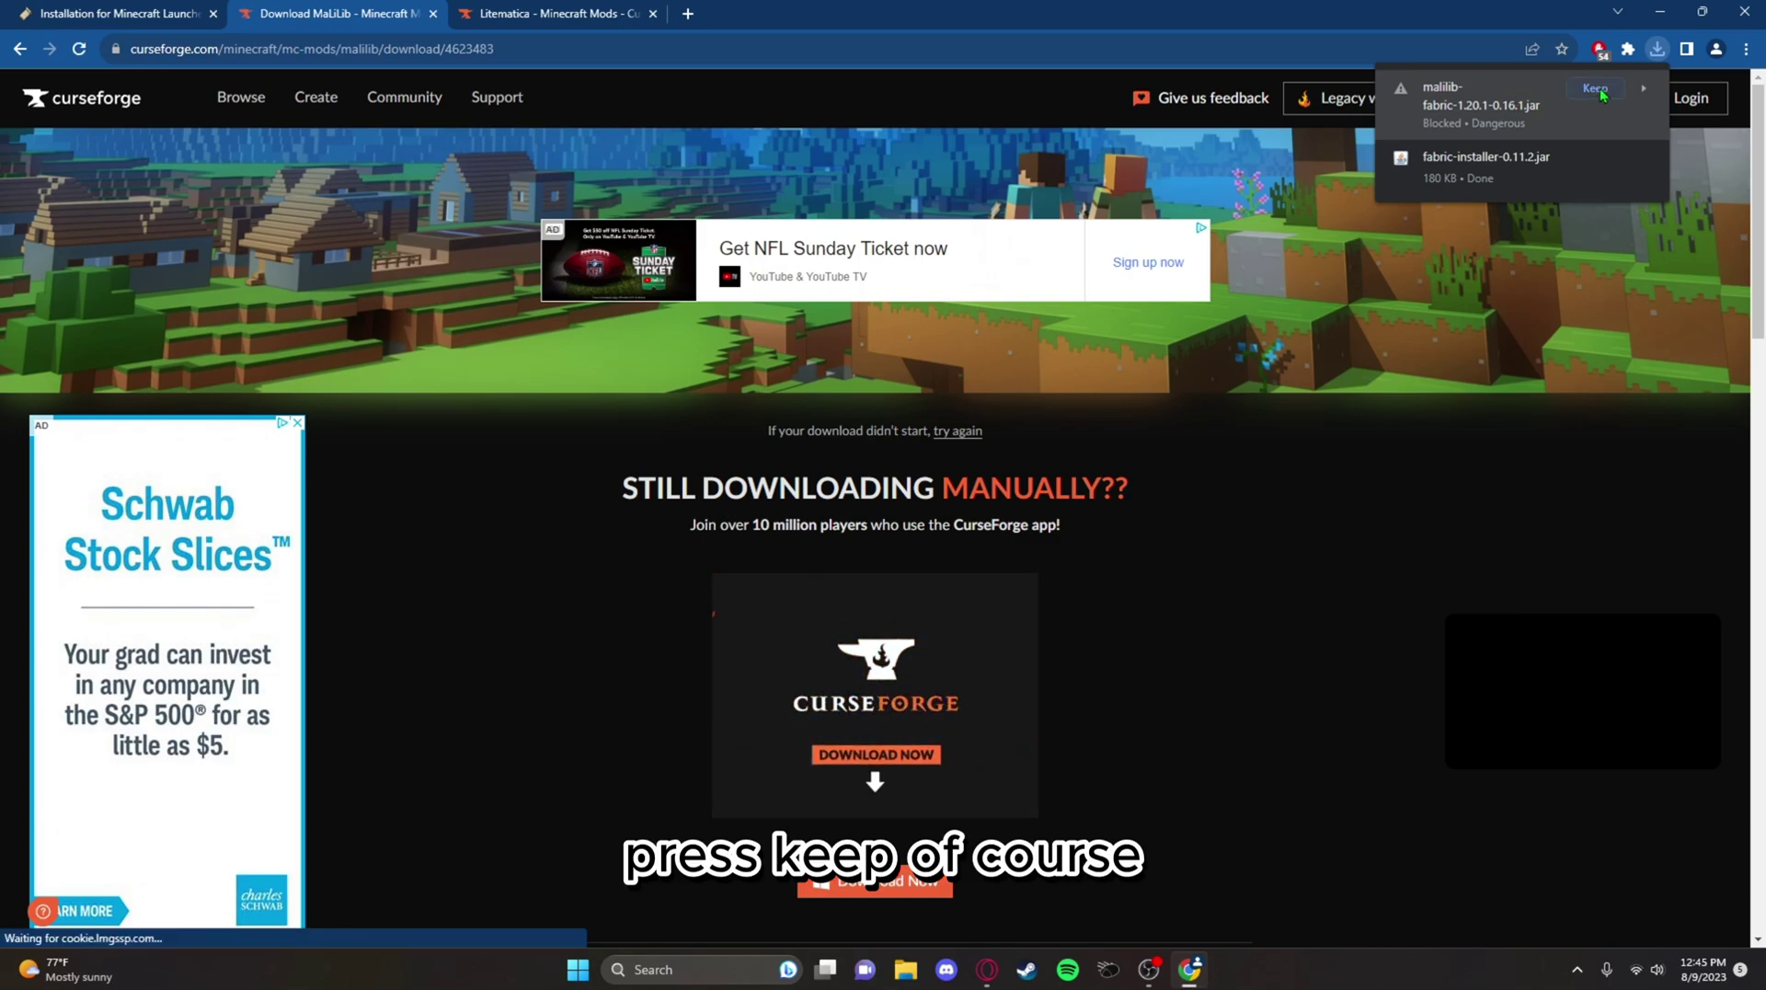
# - Download the Litematica main file for Minecraft 1.20.1, litematica-fabric-1.20.1-0.15.3.jar, from CurseForge and keep the blocked file
pyautogui.click(552, 13)
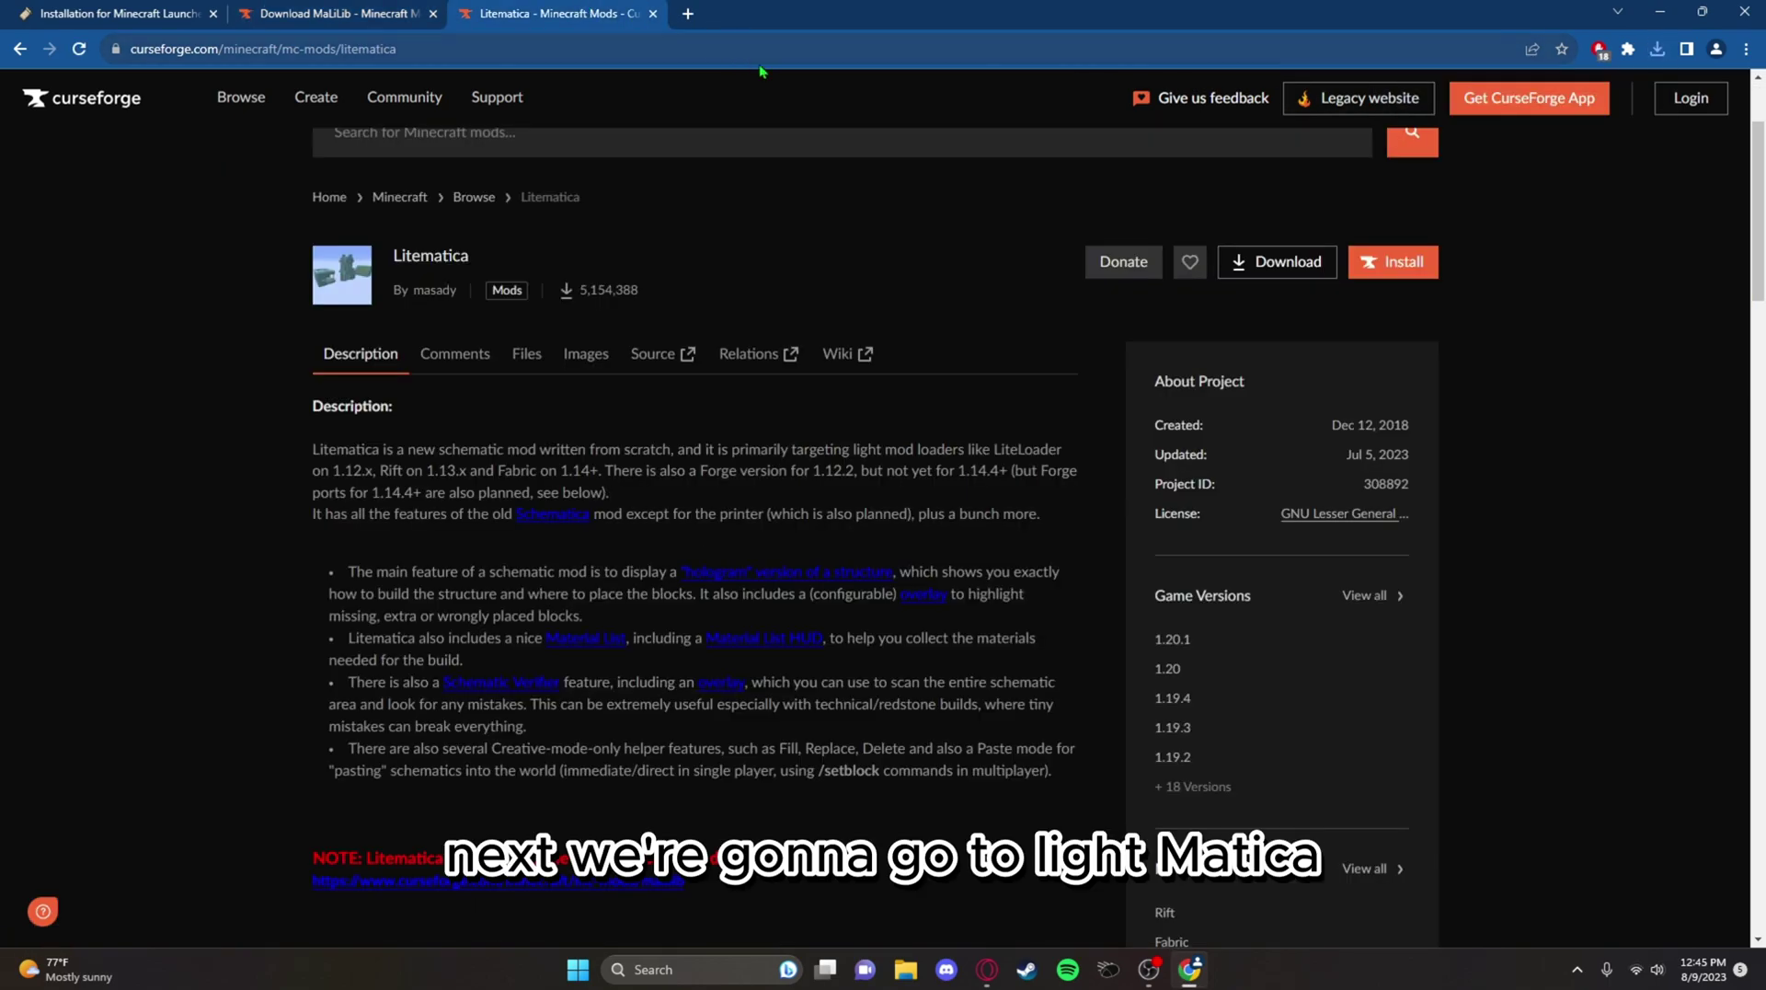
pyautogui.scroll(-8, 1078, 552)
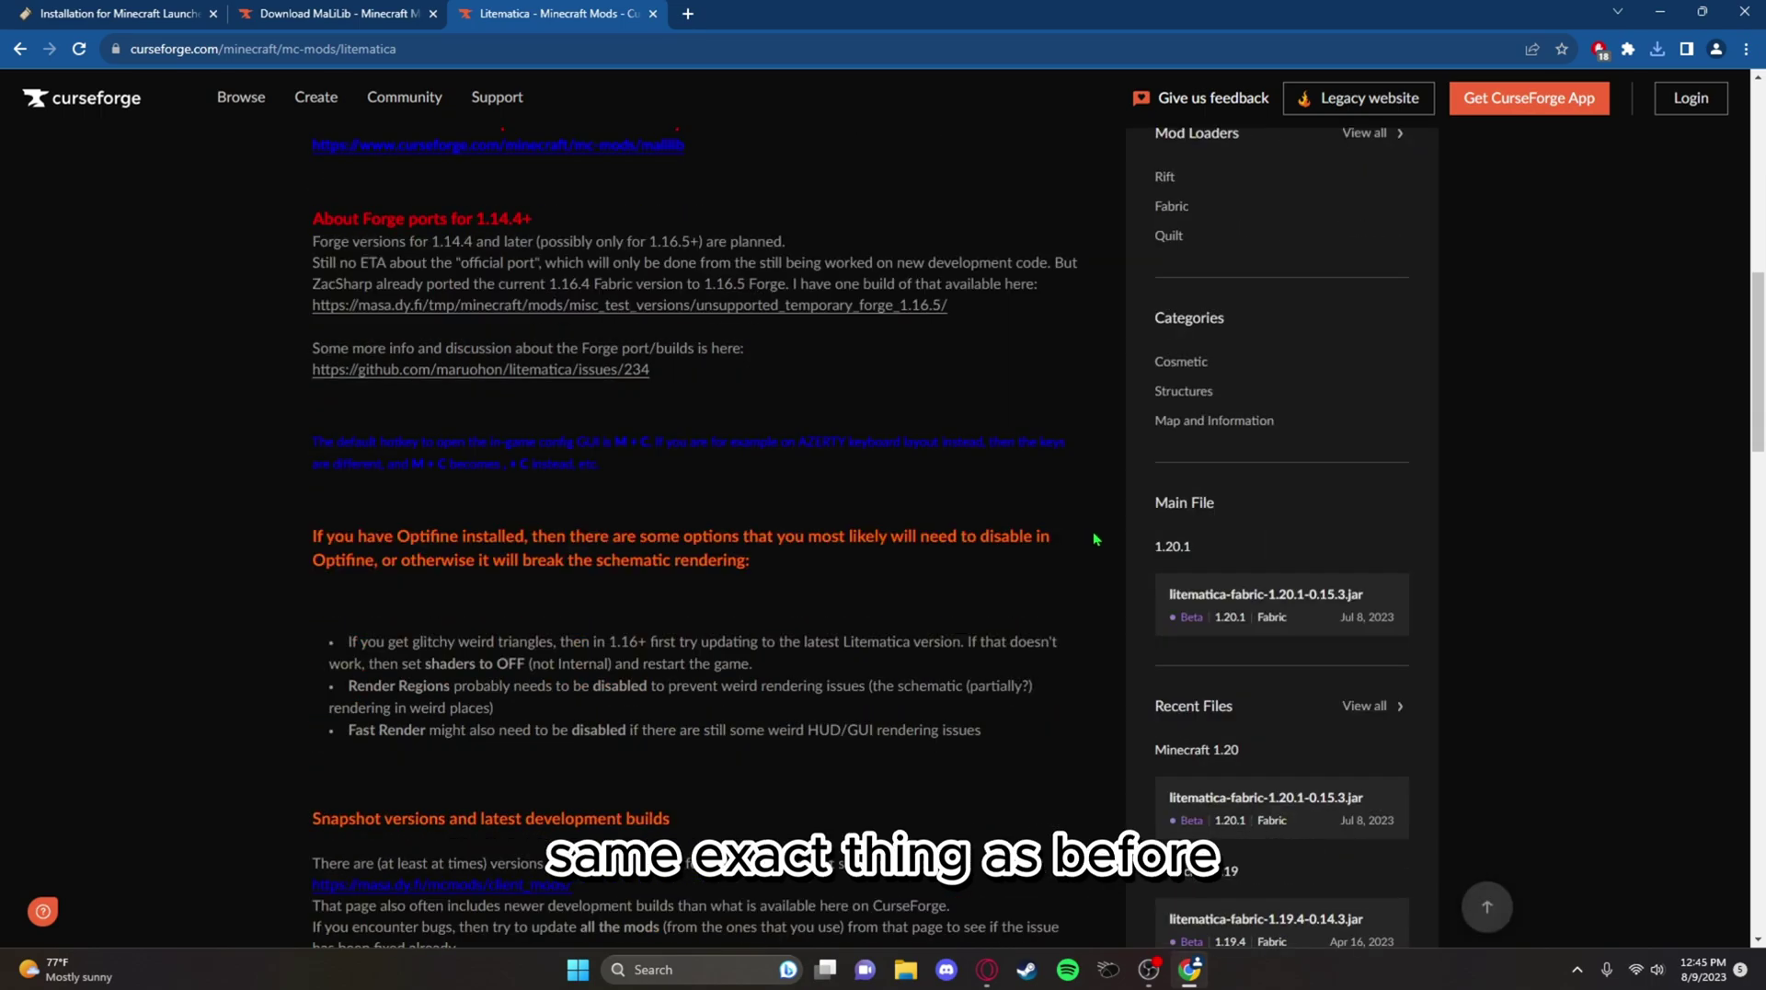
pyautogui.click(1304, 607)
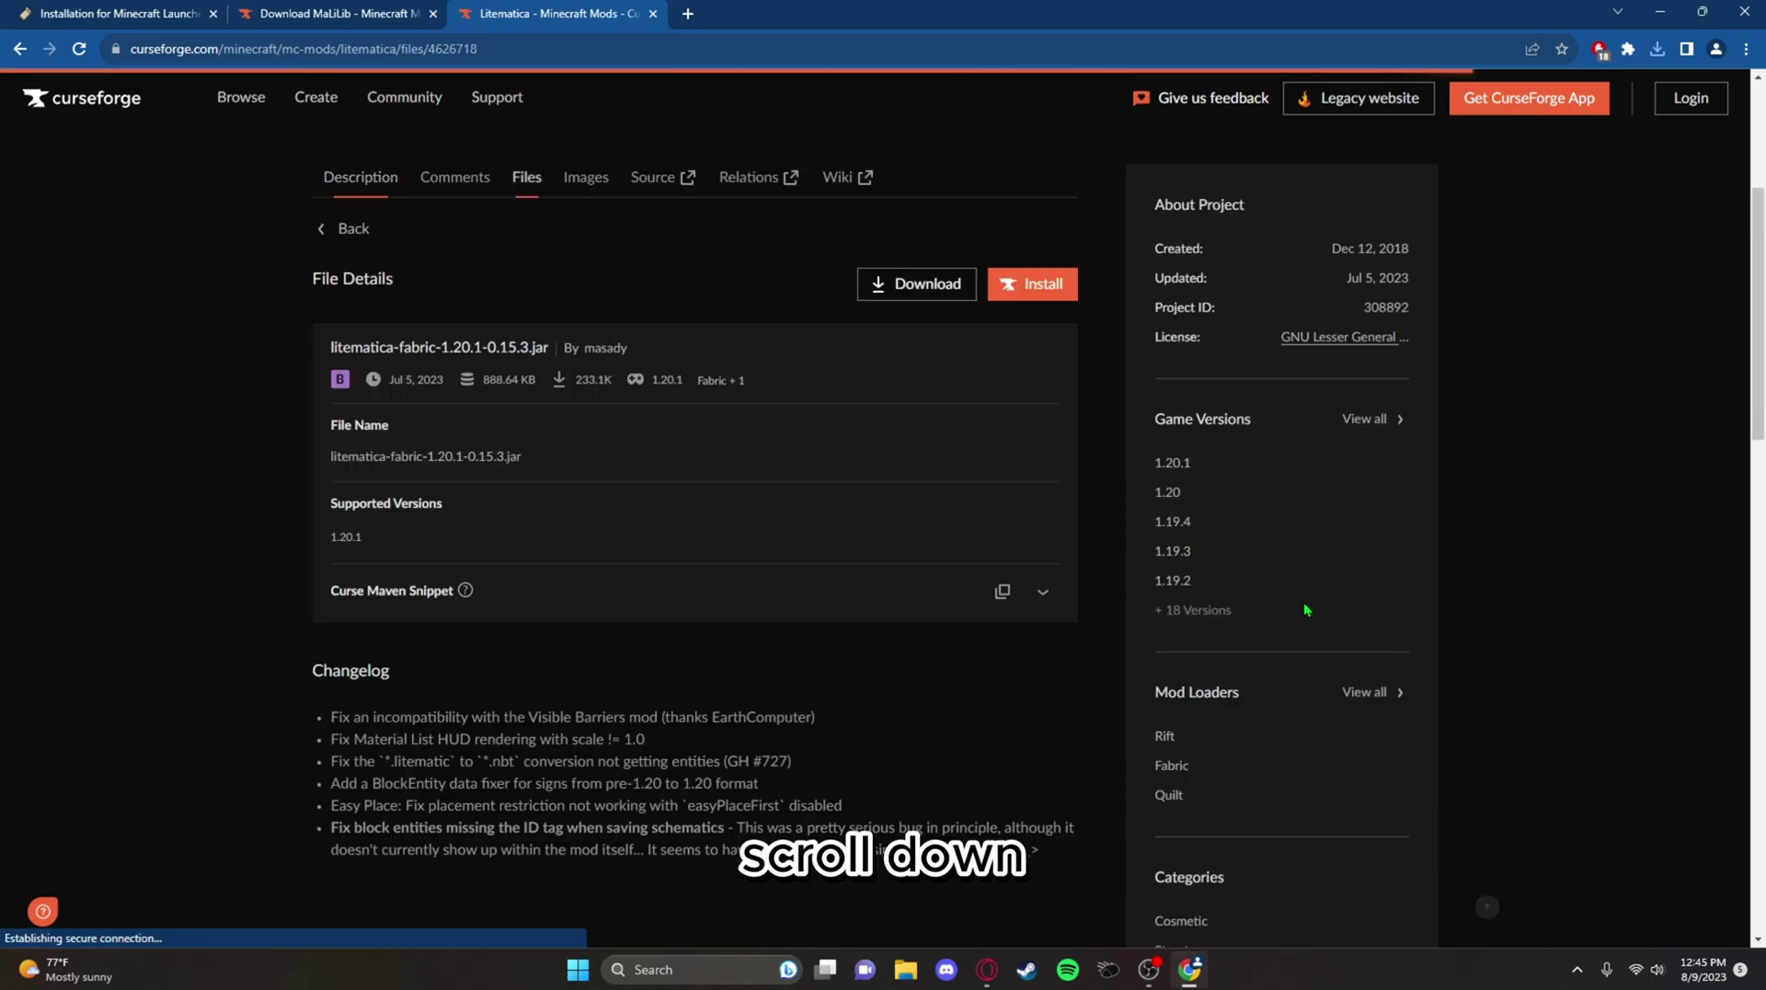
pyautogui.click(929, 285)
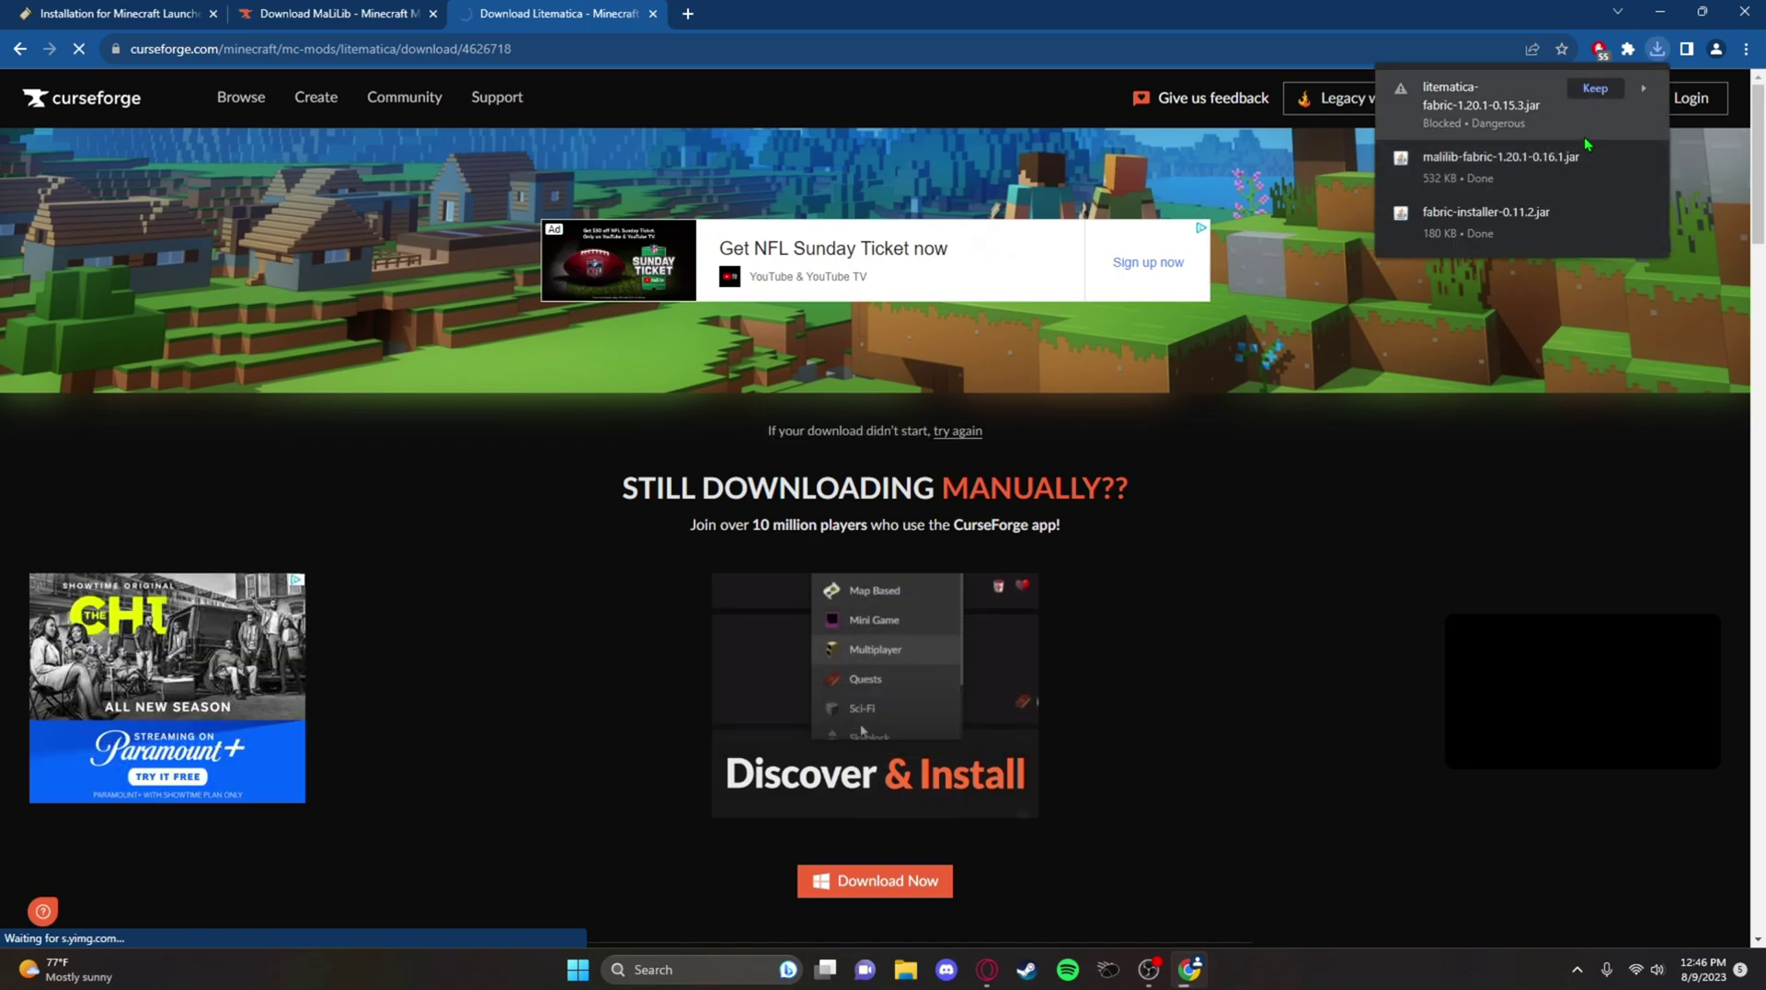
pyautogui.click(1592, 90)
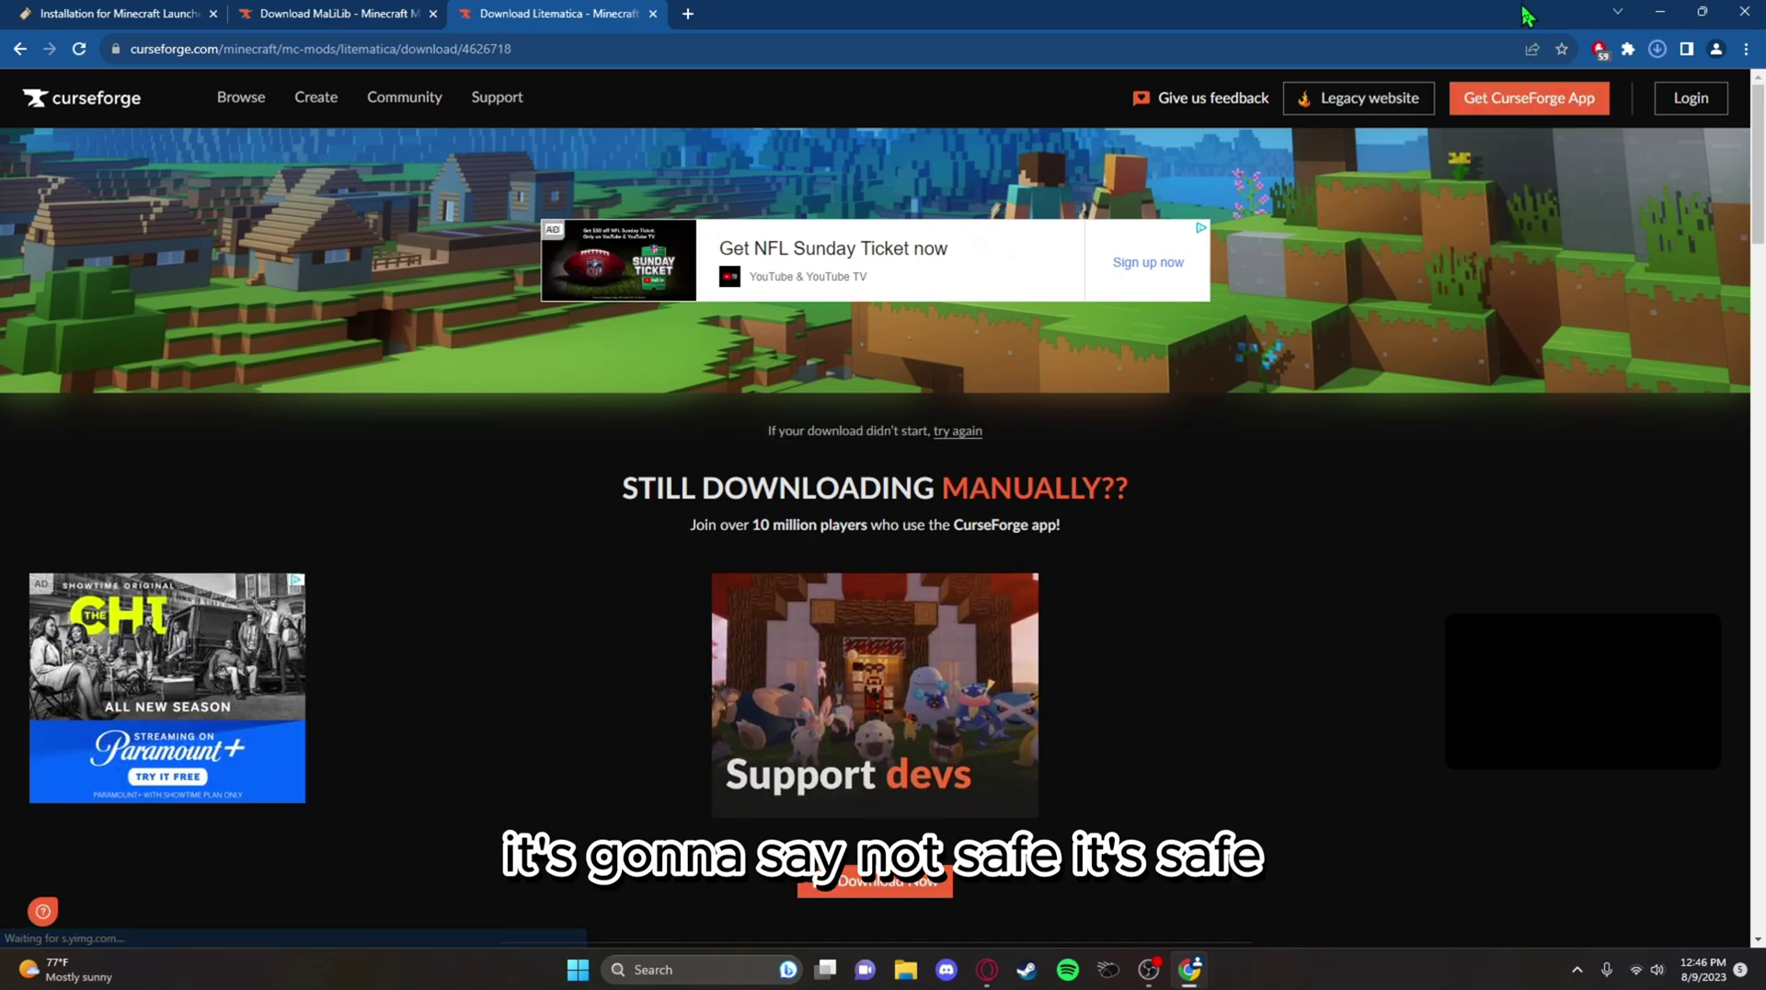
# - Place the downloaded Litematica, MaLiLib and Fabric installer jars on the desktop and minimize the browser
pyautogui.doubleClick(1527, 16)
pyautogui.click(1614, 57)
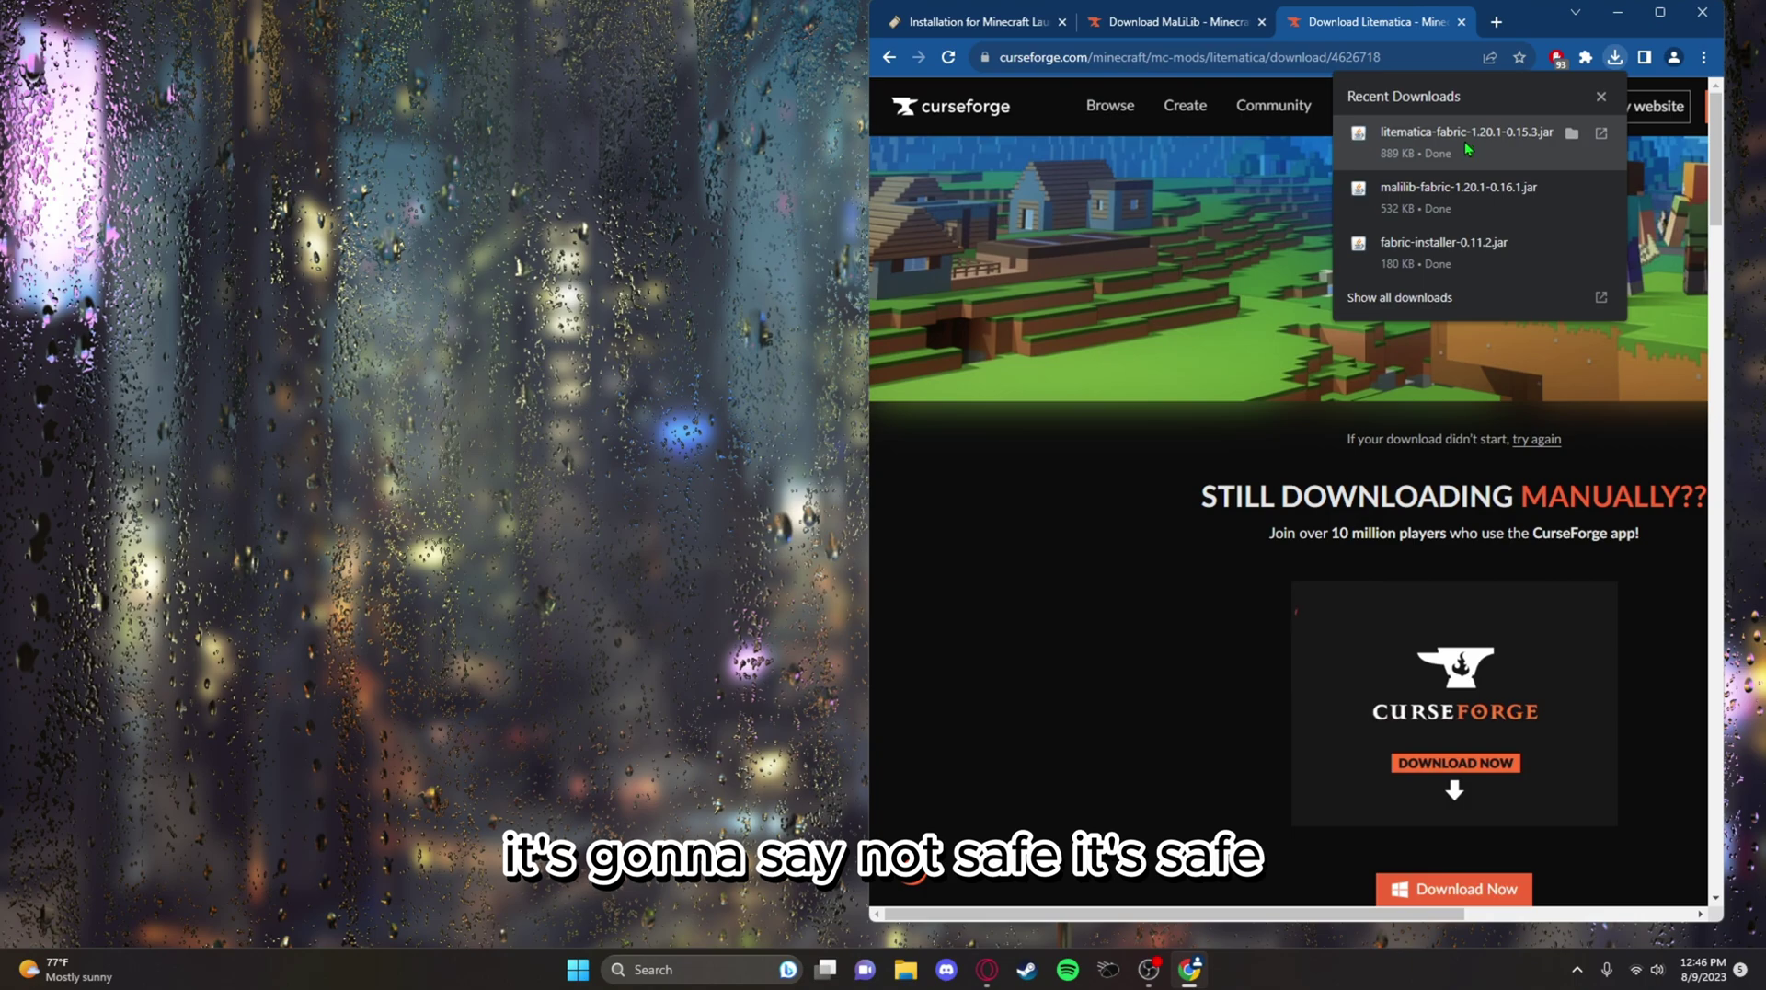
pyautogui.moveTo(1467, 147); pyautogui.dragTo(666, 151)
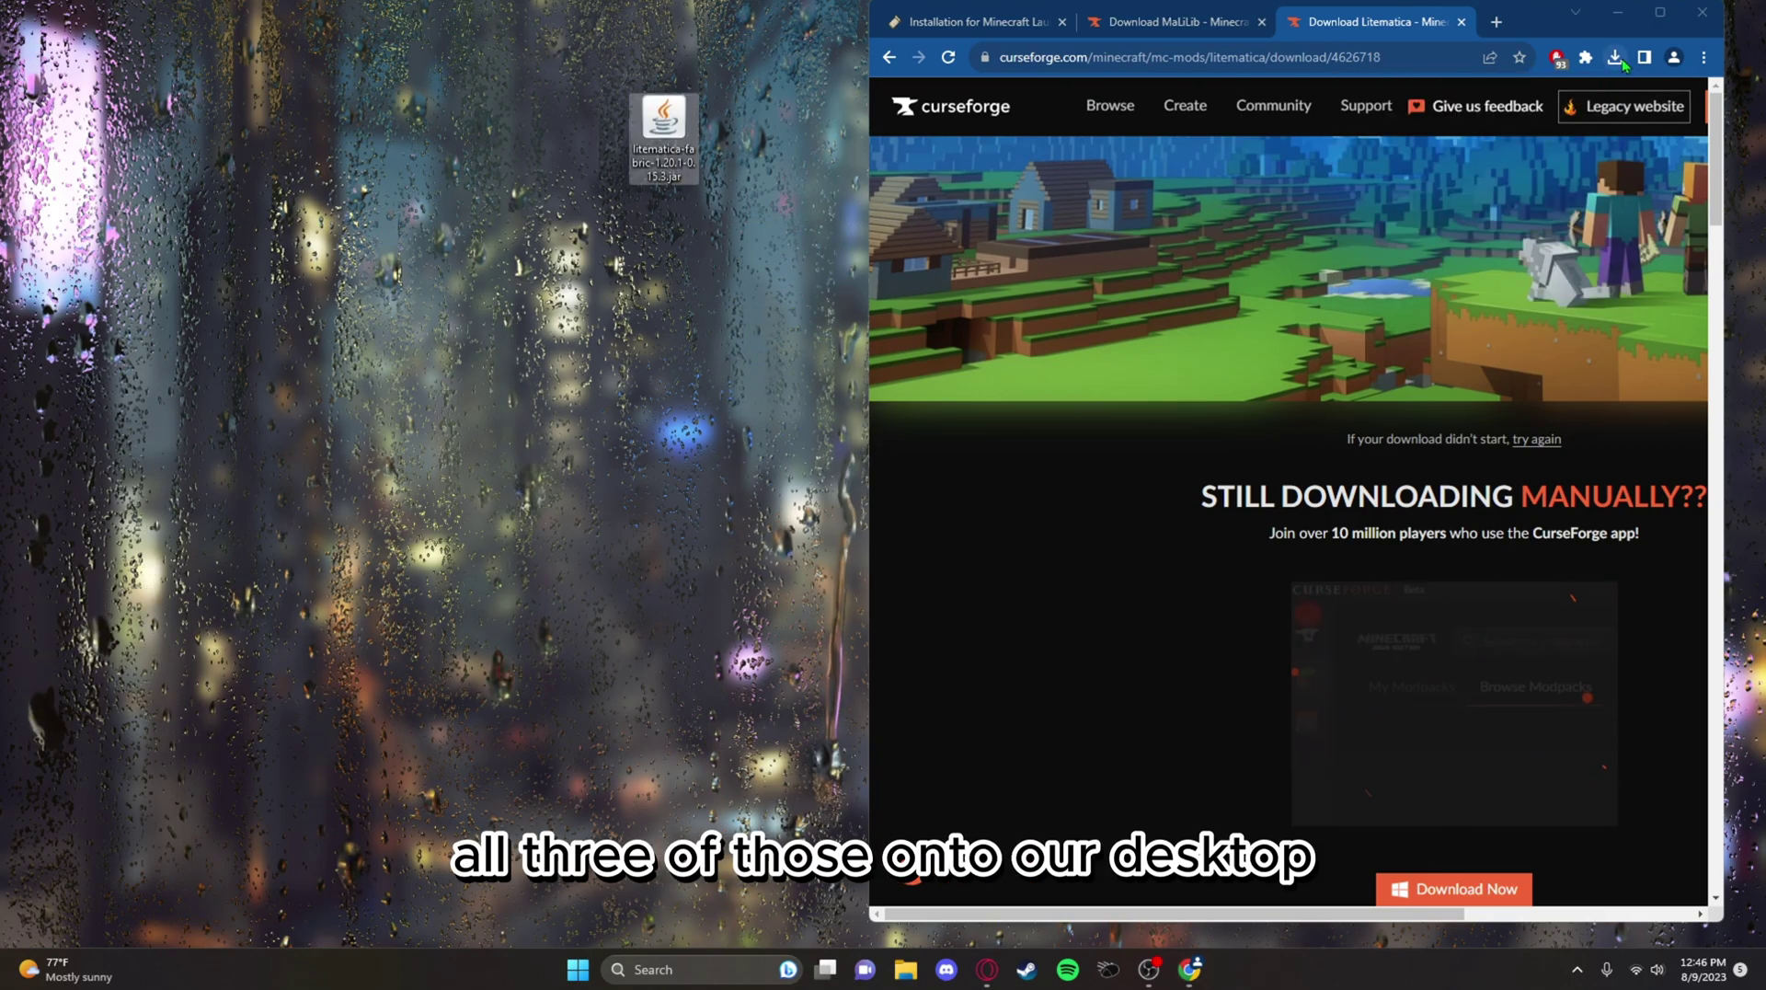
pyautogui.click(1615, 57)
pyautogui.moveTo(1471, 182); pyautogui.dragTo(733, 216)
pyautogui.click(1615, 57)
pyautogui.moveTo(1444, 249); pyautogui.dragTo(663, 241)
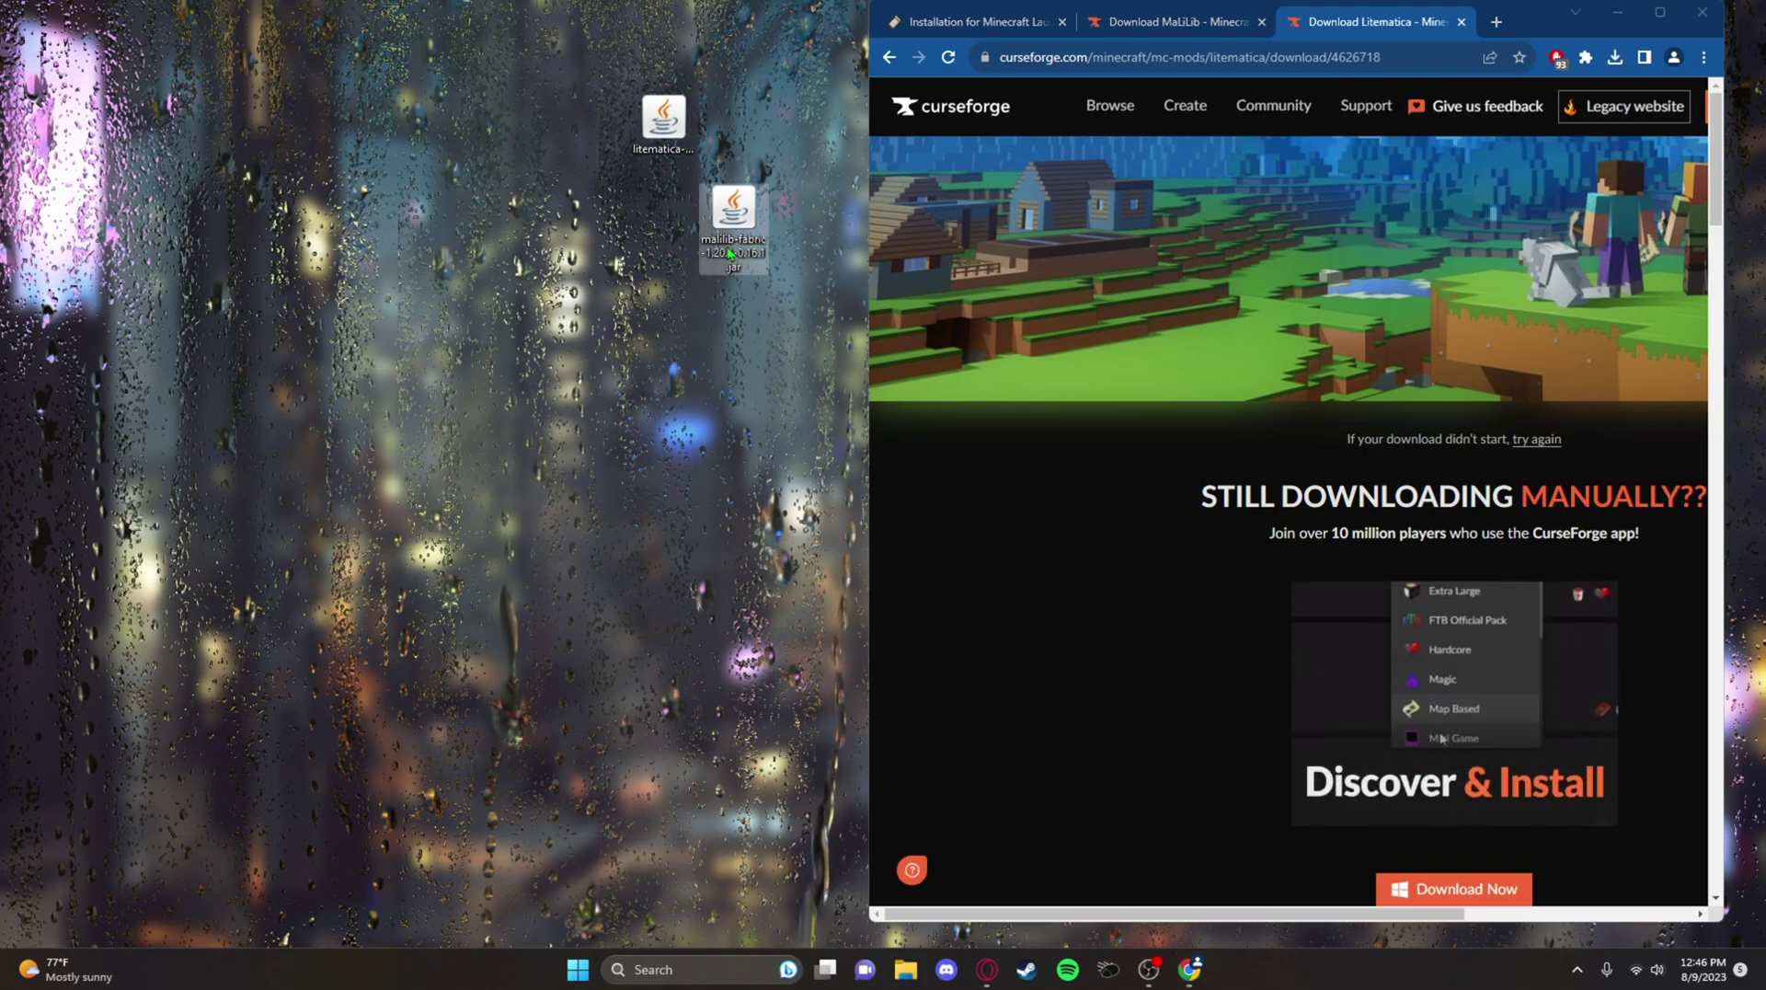
pyautogui.click(1617, 12)
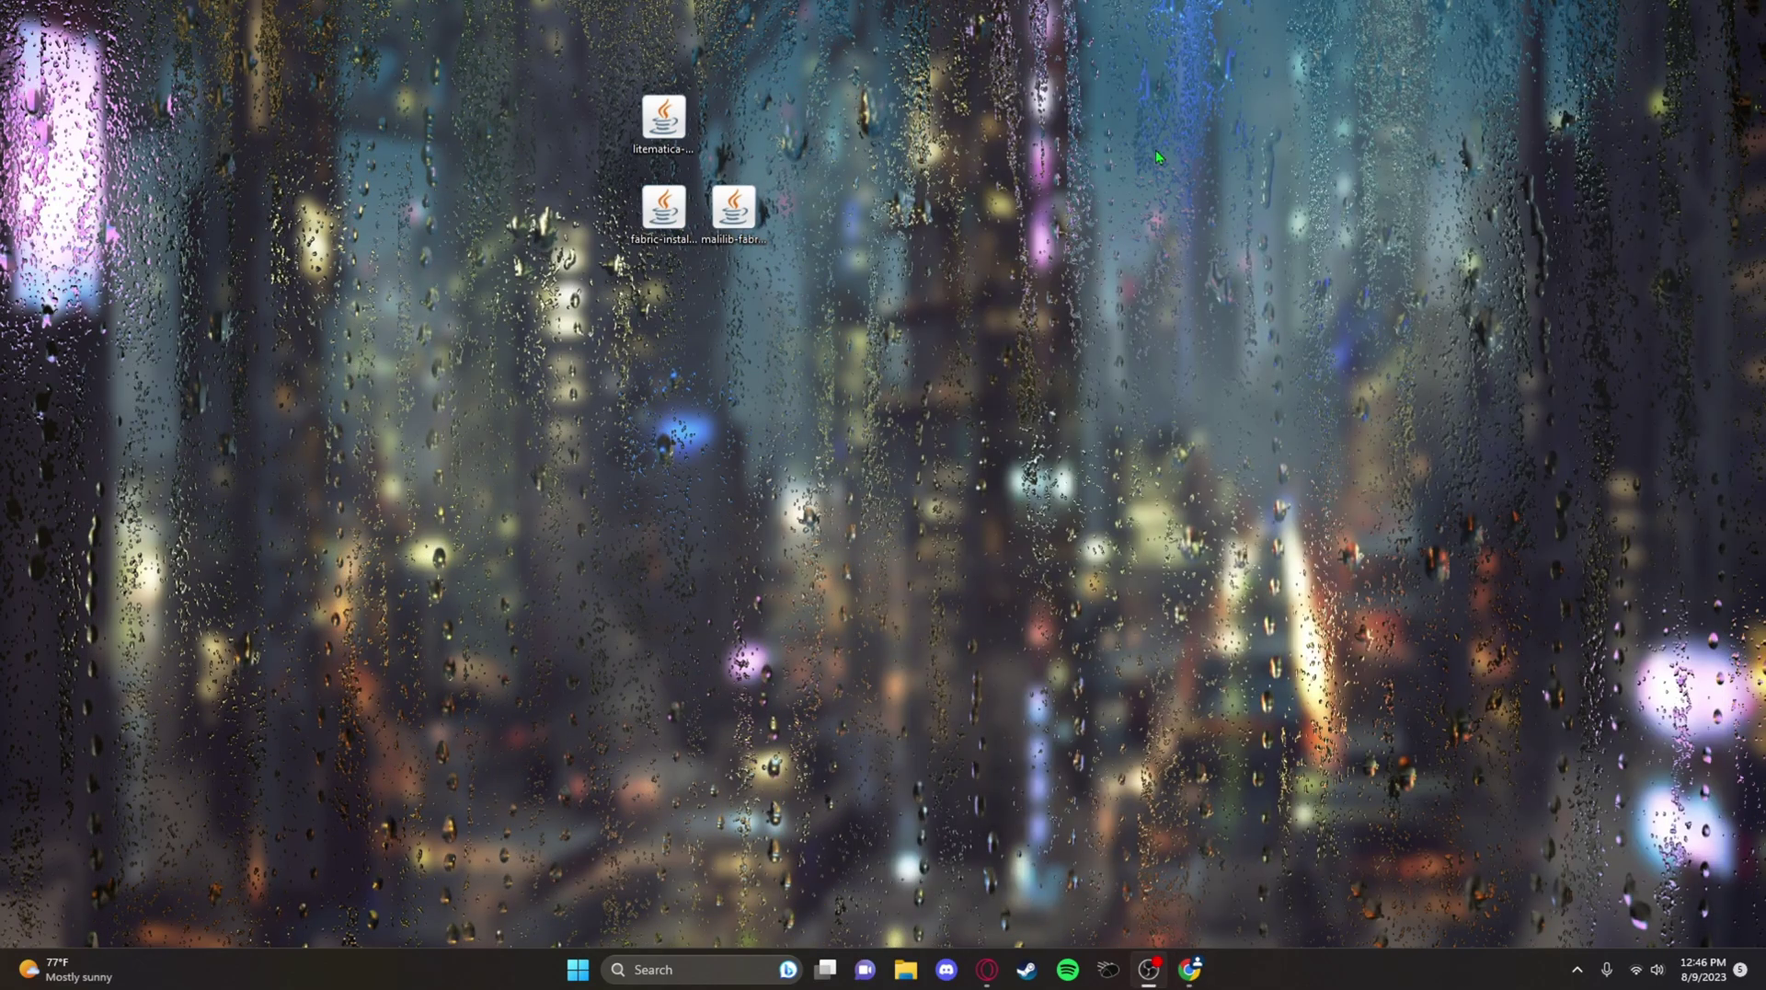
# - Install Fabric Loader 0.14.22 for Minecraft 1.20.1 with the desktop installer and open the linked Fabric API page
pyautogui.doubleClick(680, 251)
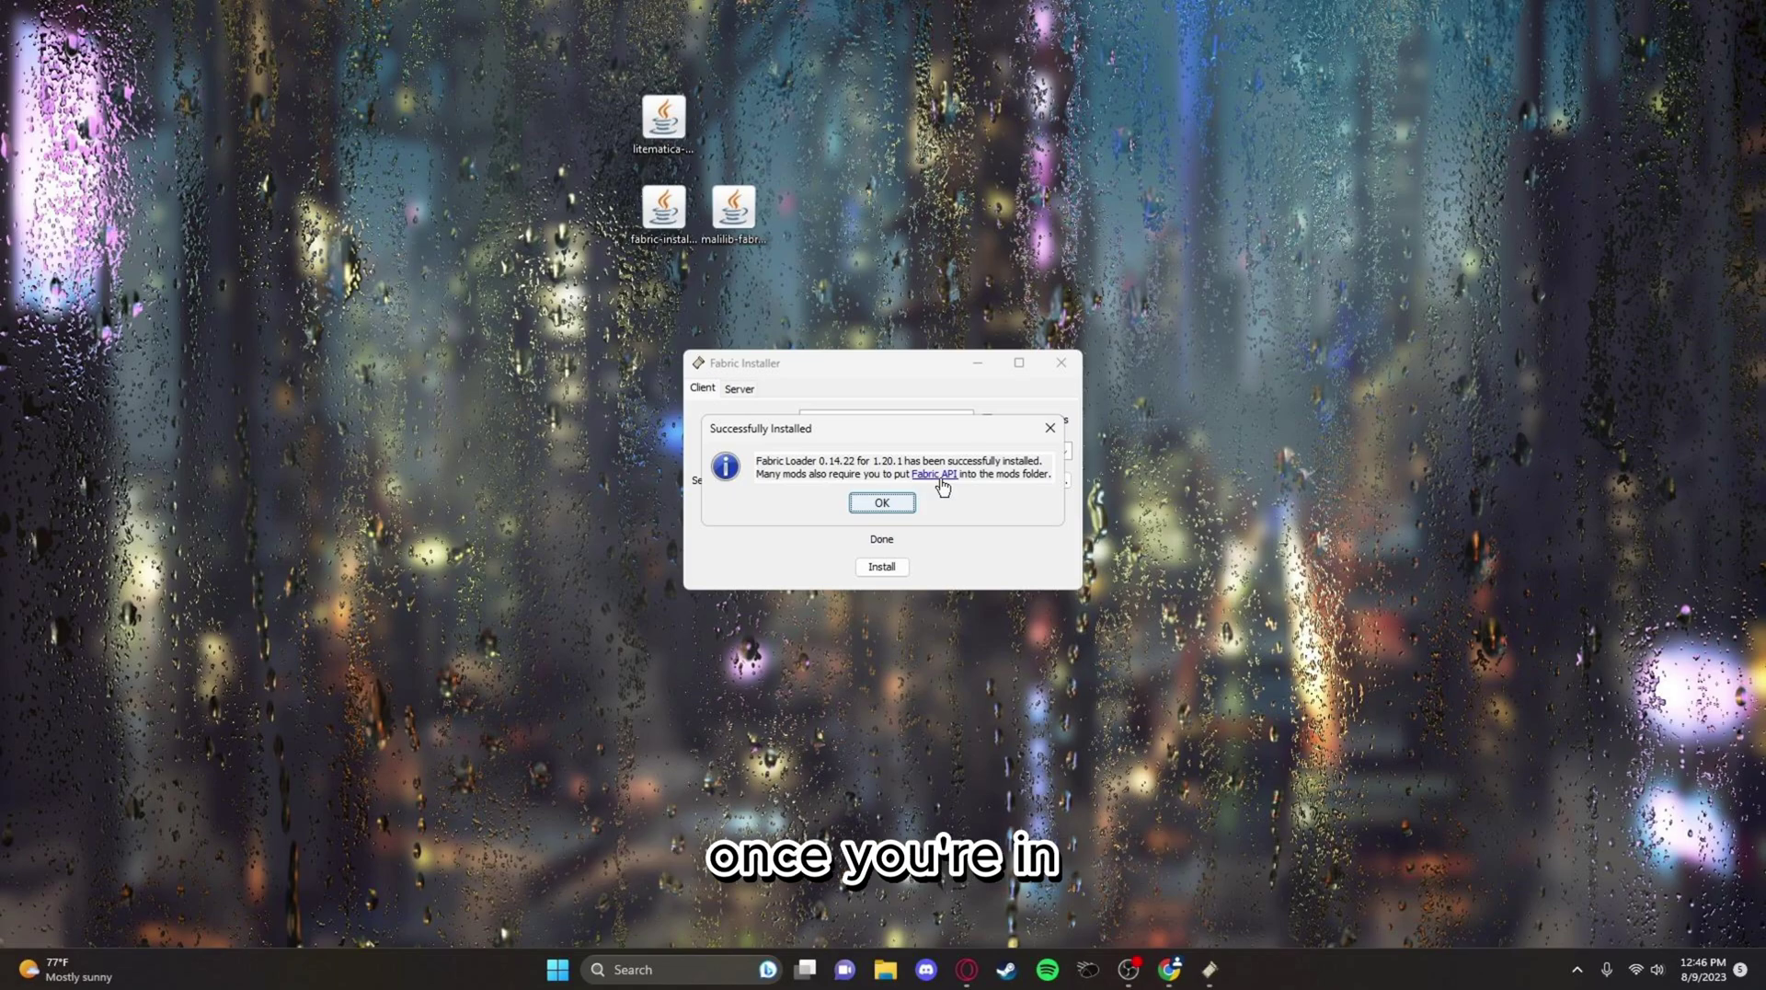
pyautogui.click(934, 474)
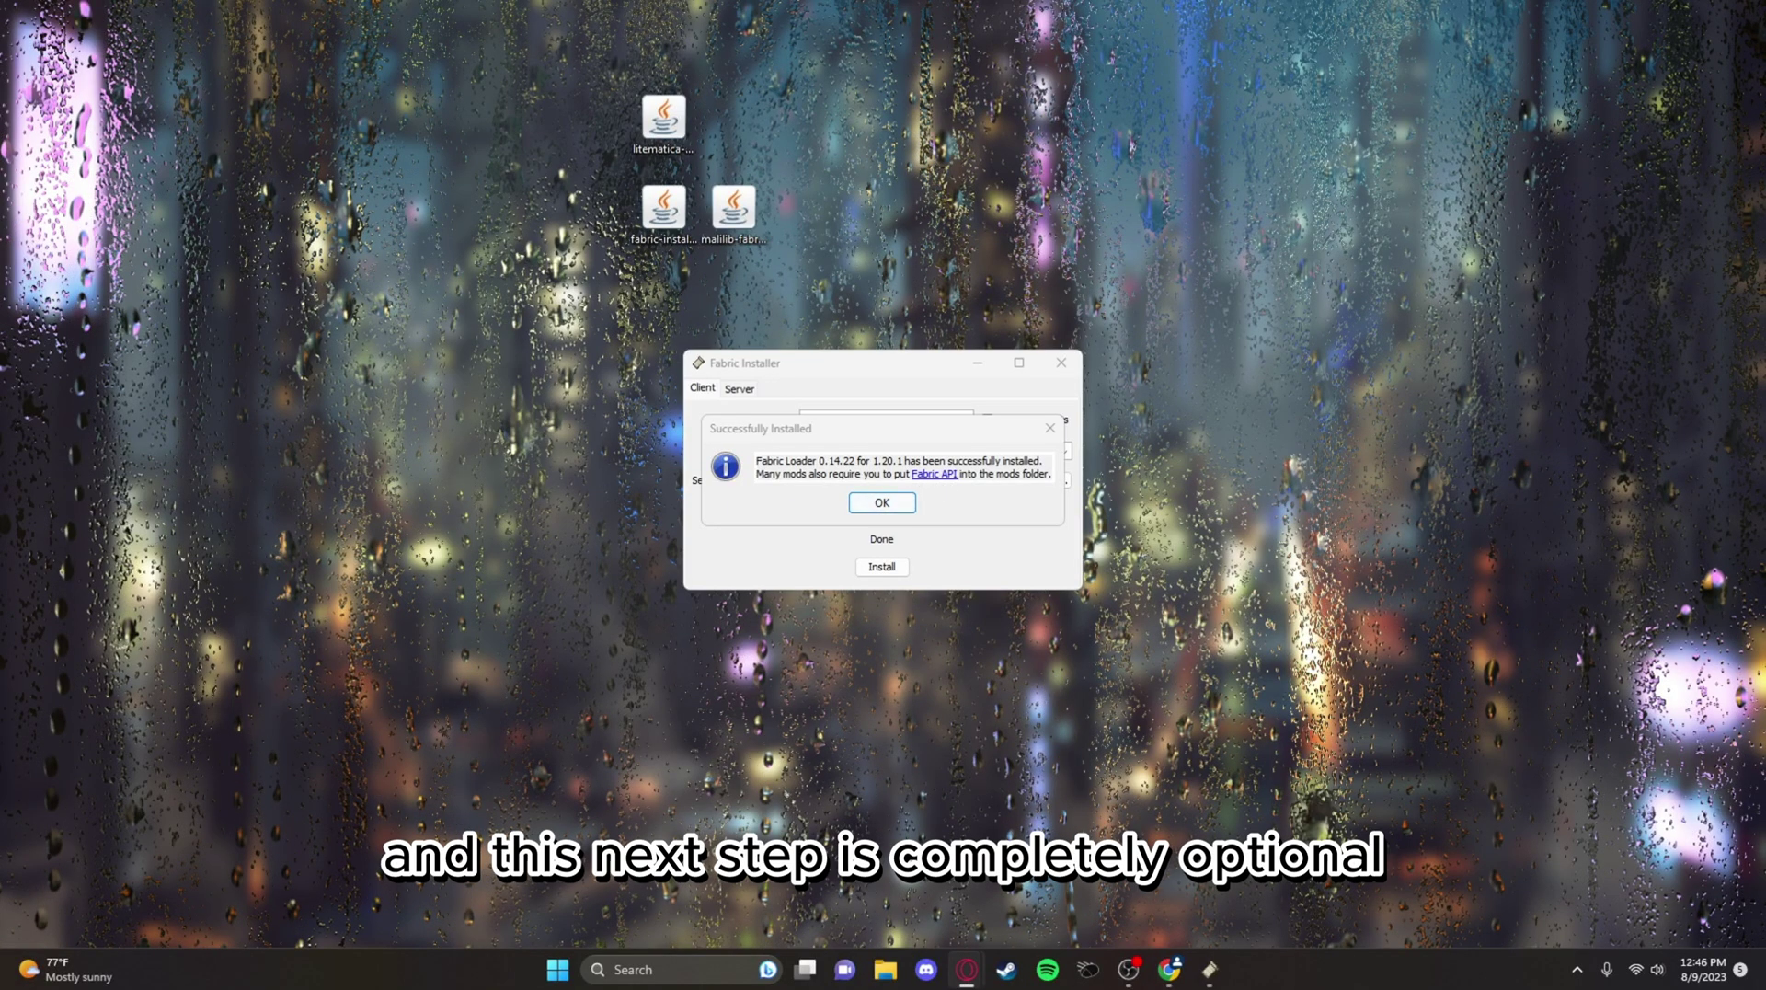
pyautogui.click(832, 460)
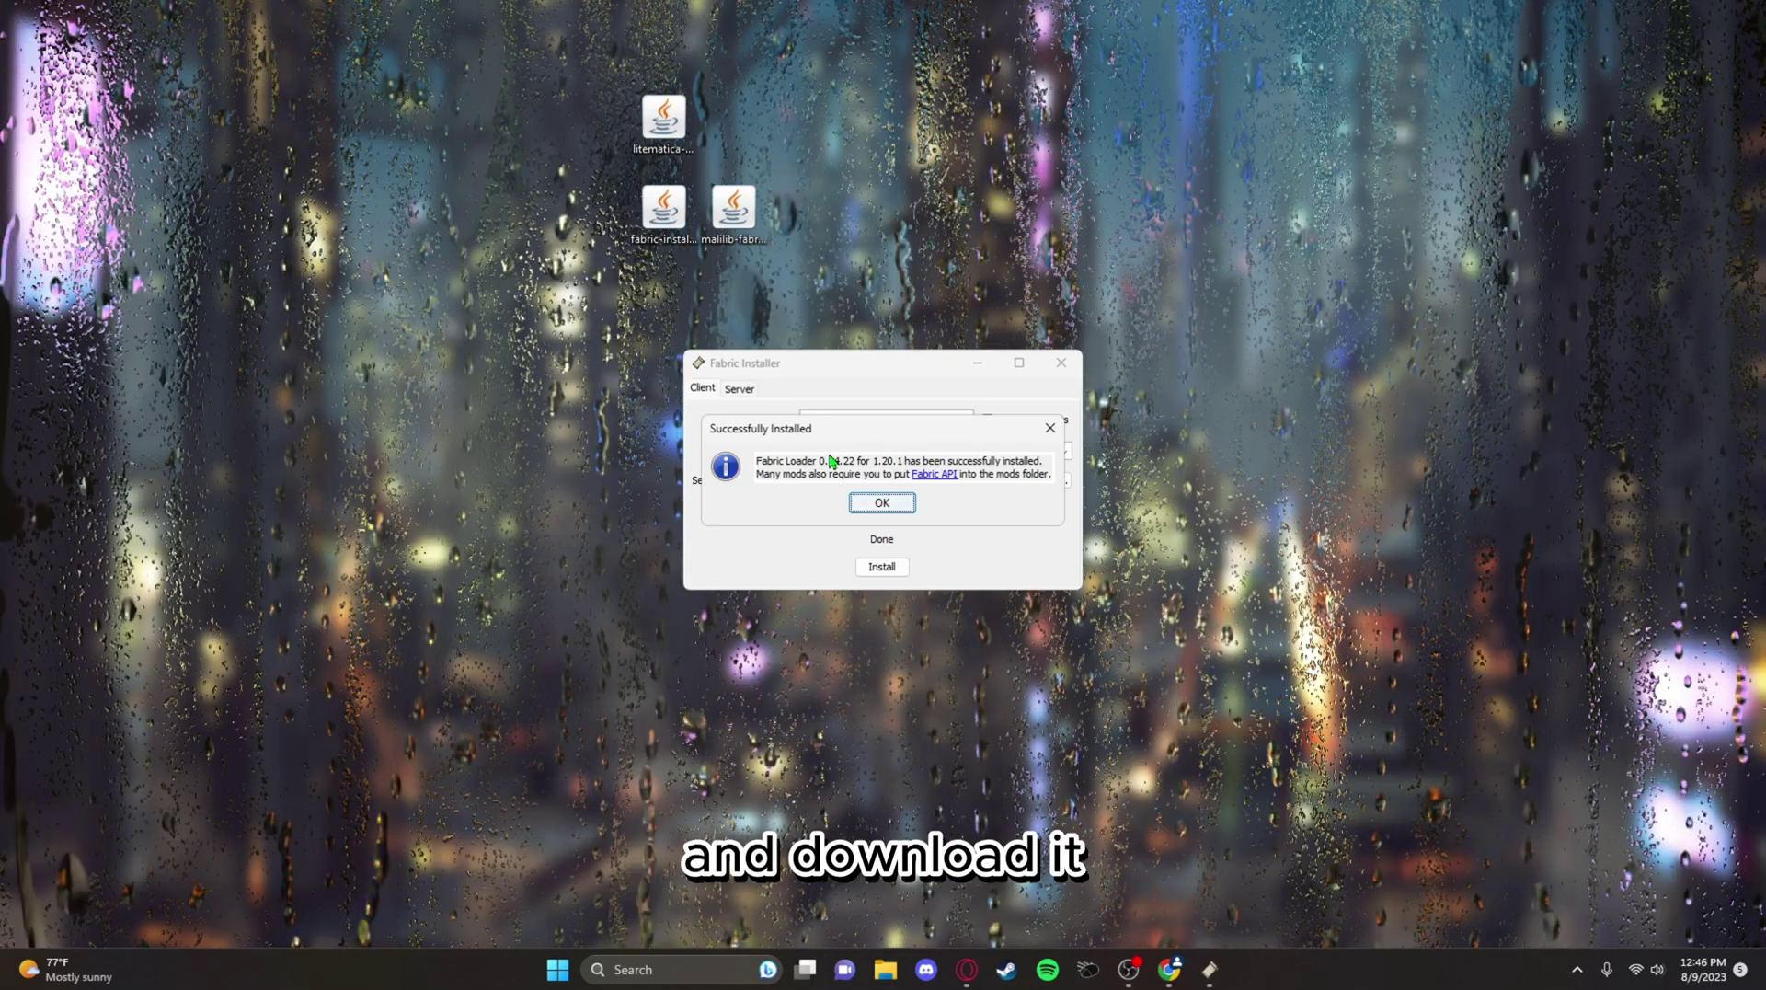
pyautogui.click(939, 474)
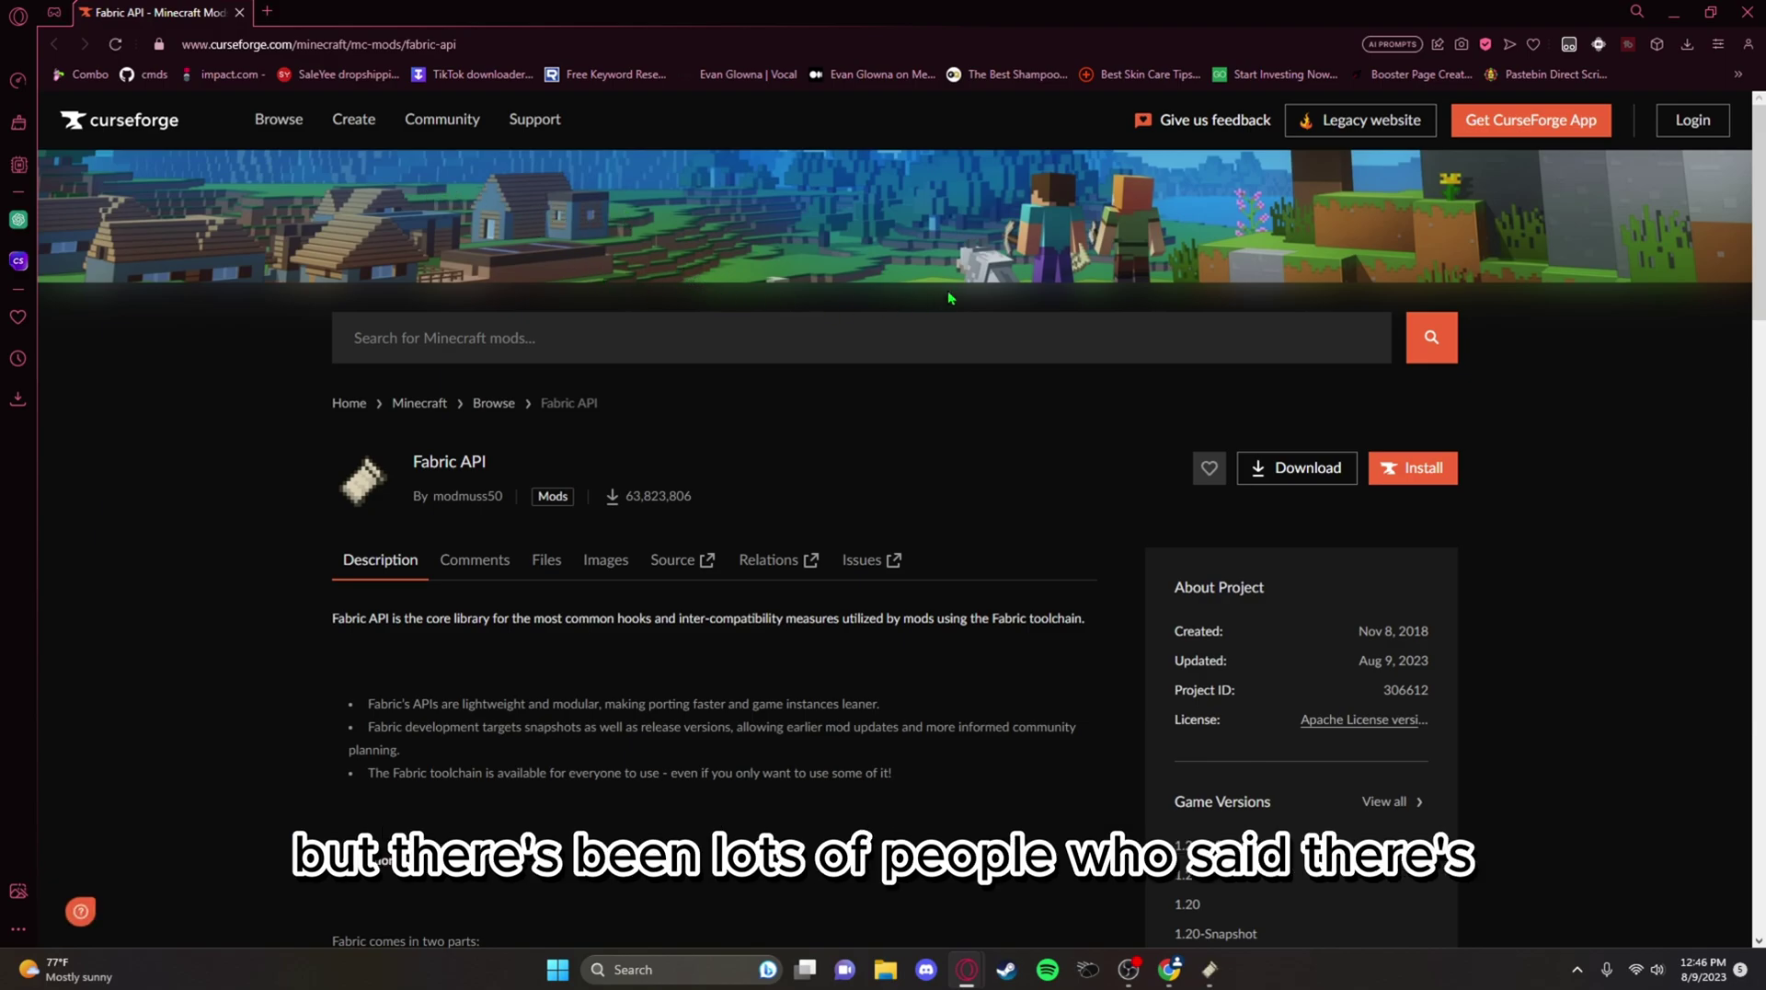
# - Download fabric-api-0.86.1+1.20.1.jar from CurseForge and save it in the Downloads folder
pyautogui.click(1302, 477)
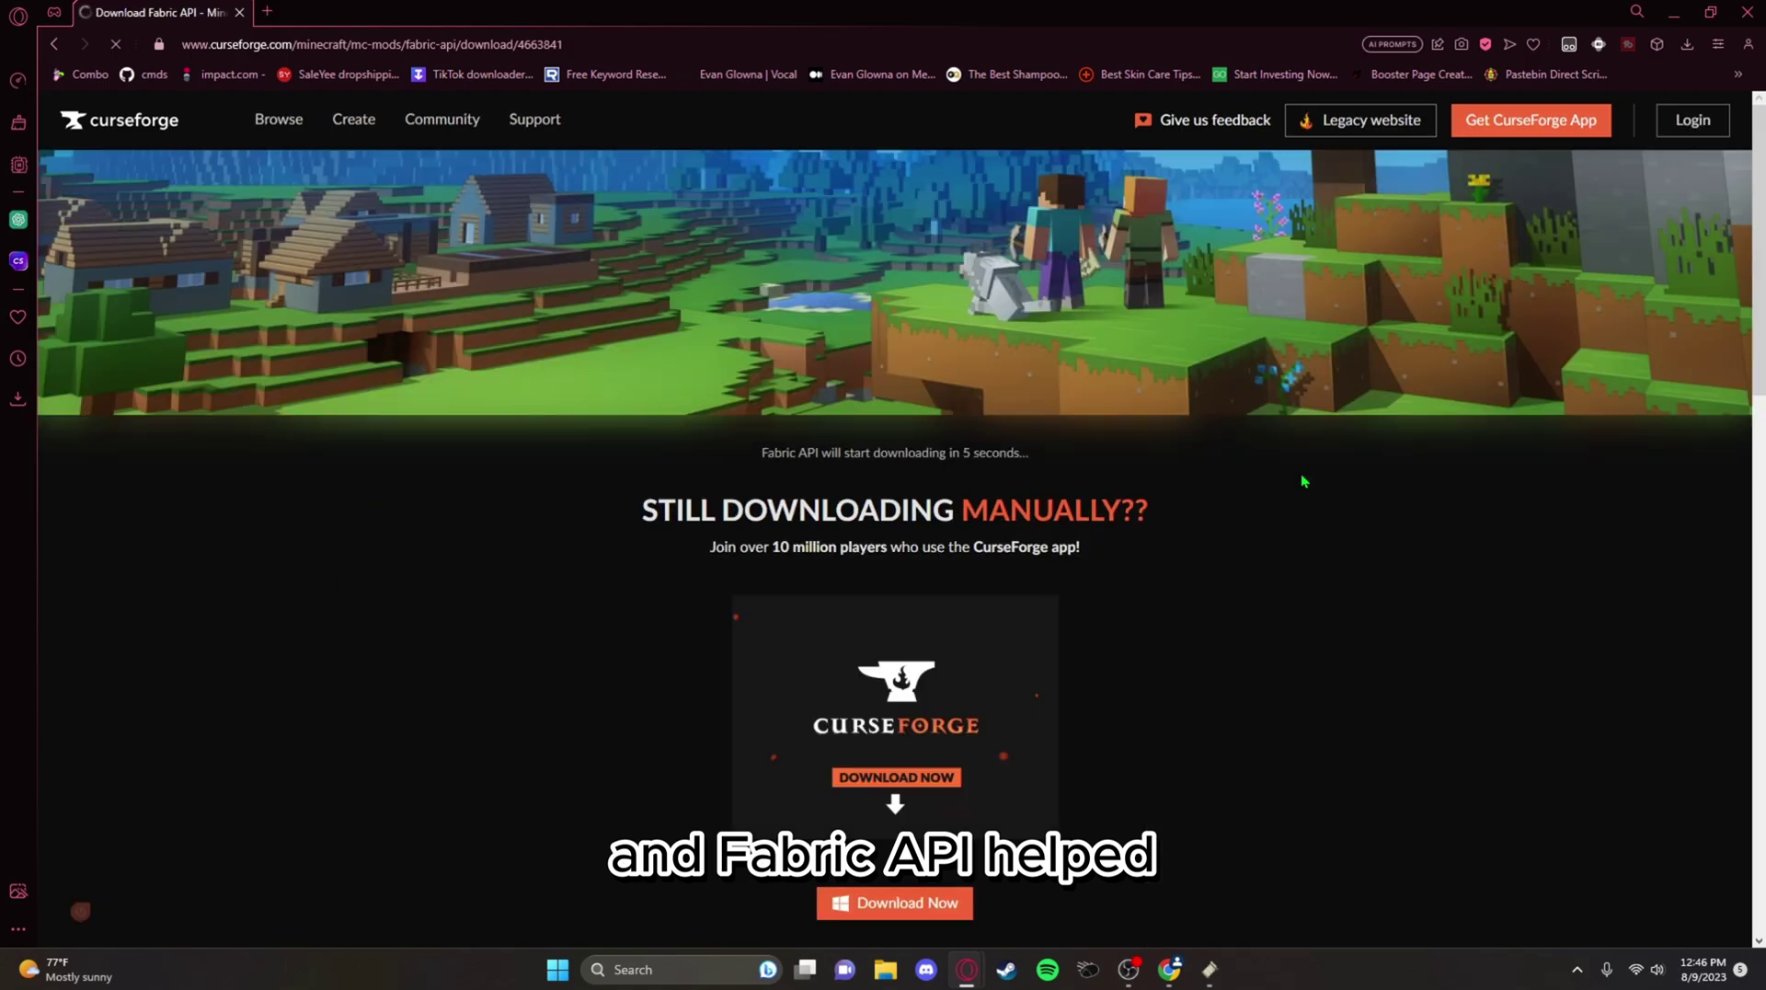
pyautogui.scroll(-2, 1281, 479)
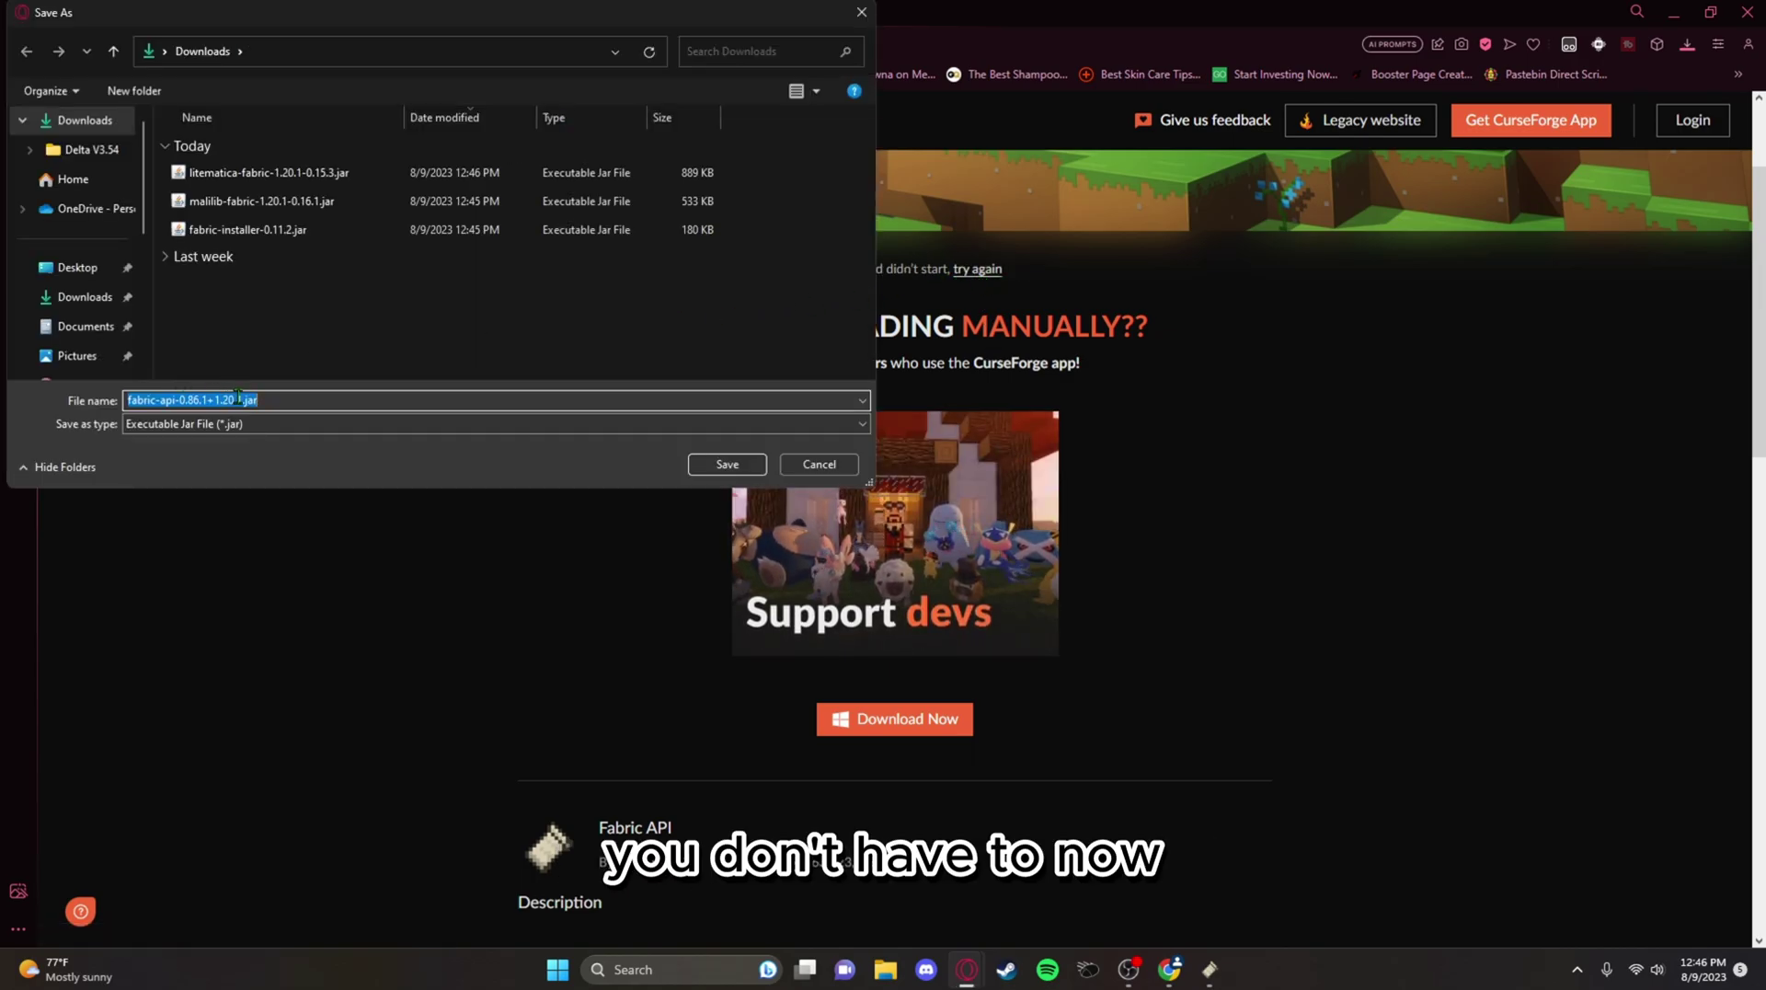
pyautogui.click(750, 467)
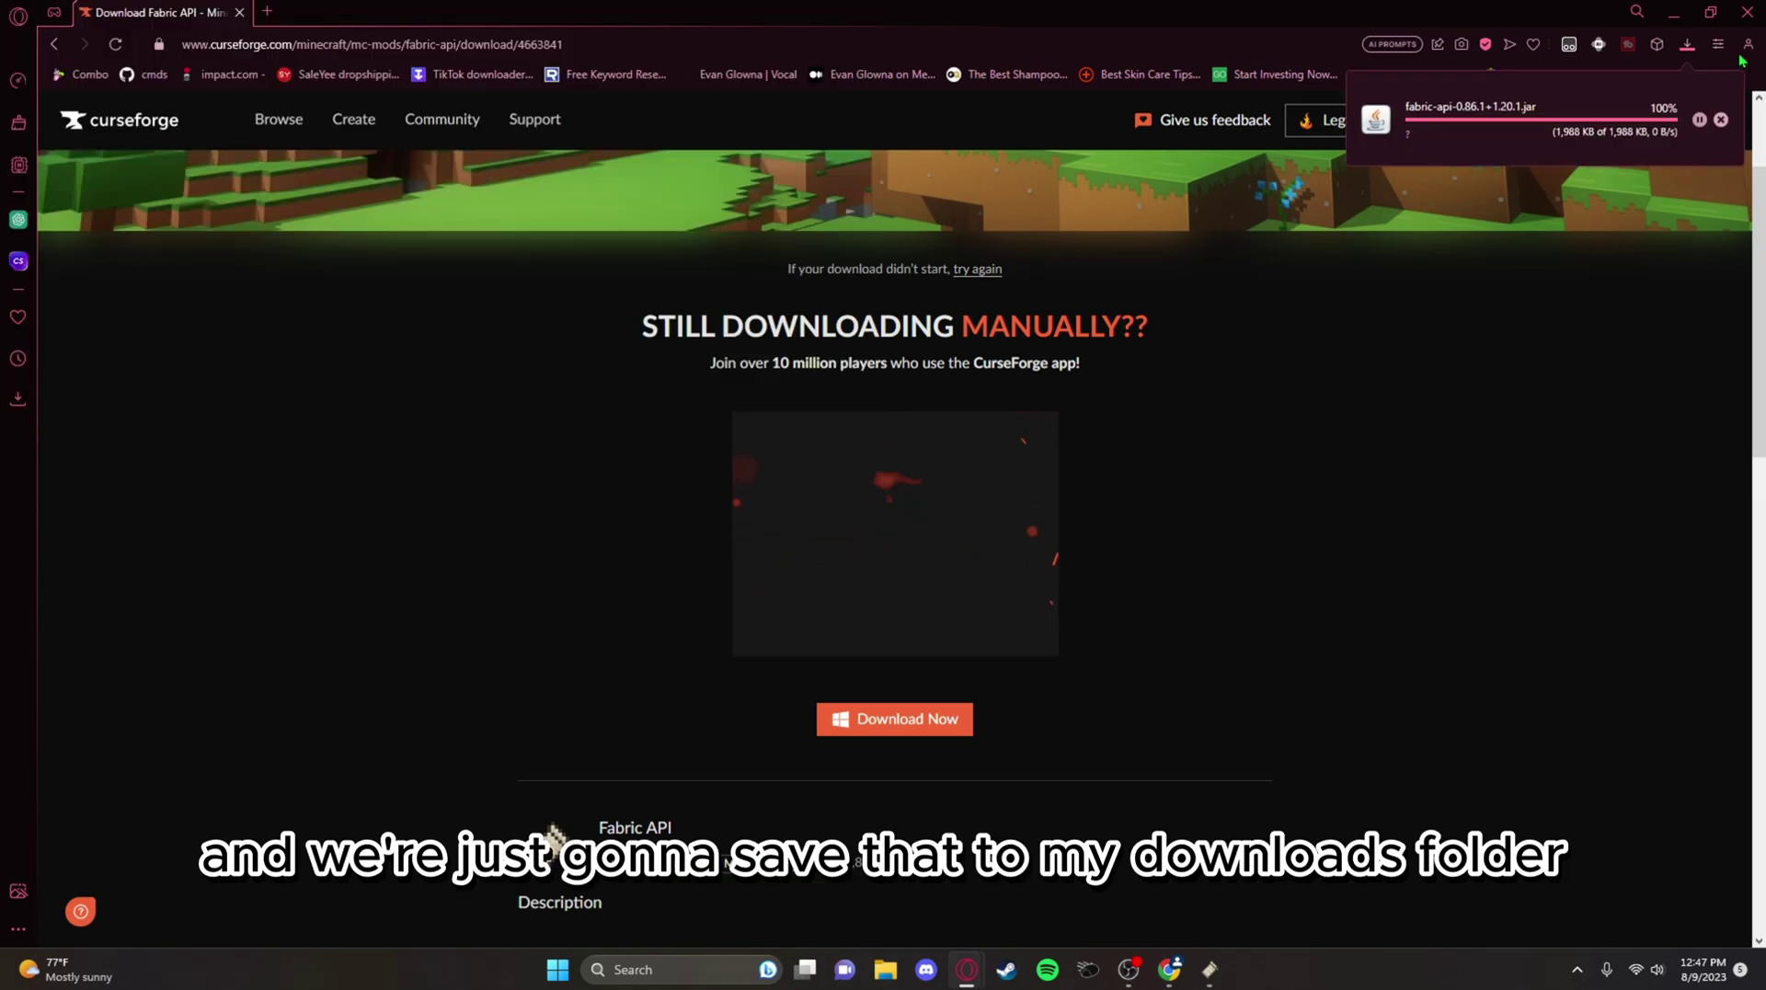
# - Move the Fabric API jar from the Downloads folder to the desktop, and close the Fabric Installer
pyautogui.click(1720, 120)
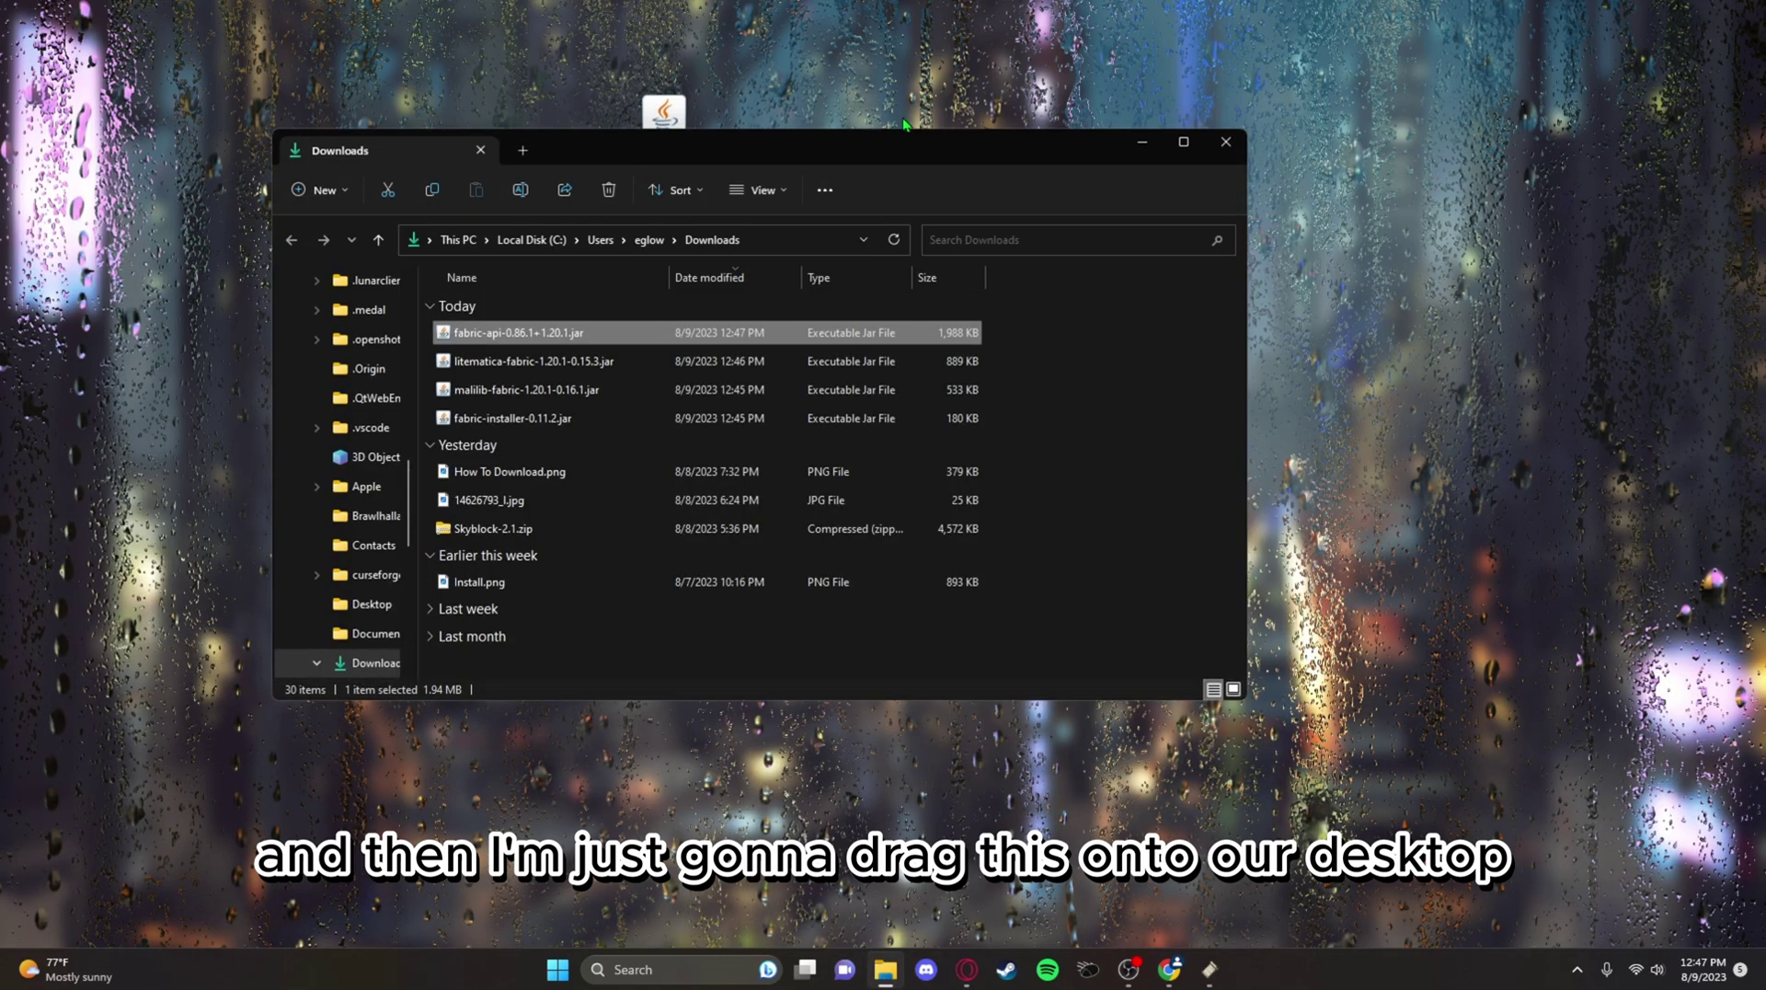
pyautogui.moveTo(904, 130); pyautogui.dragTo(1119, 177)
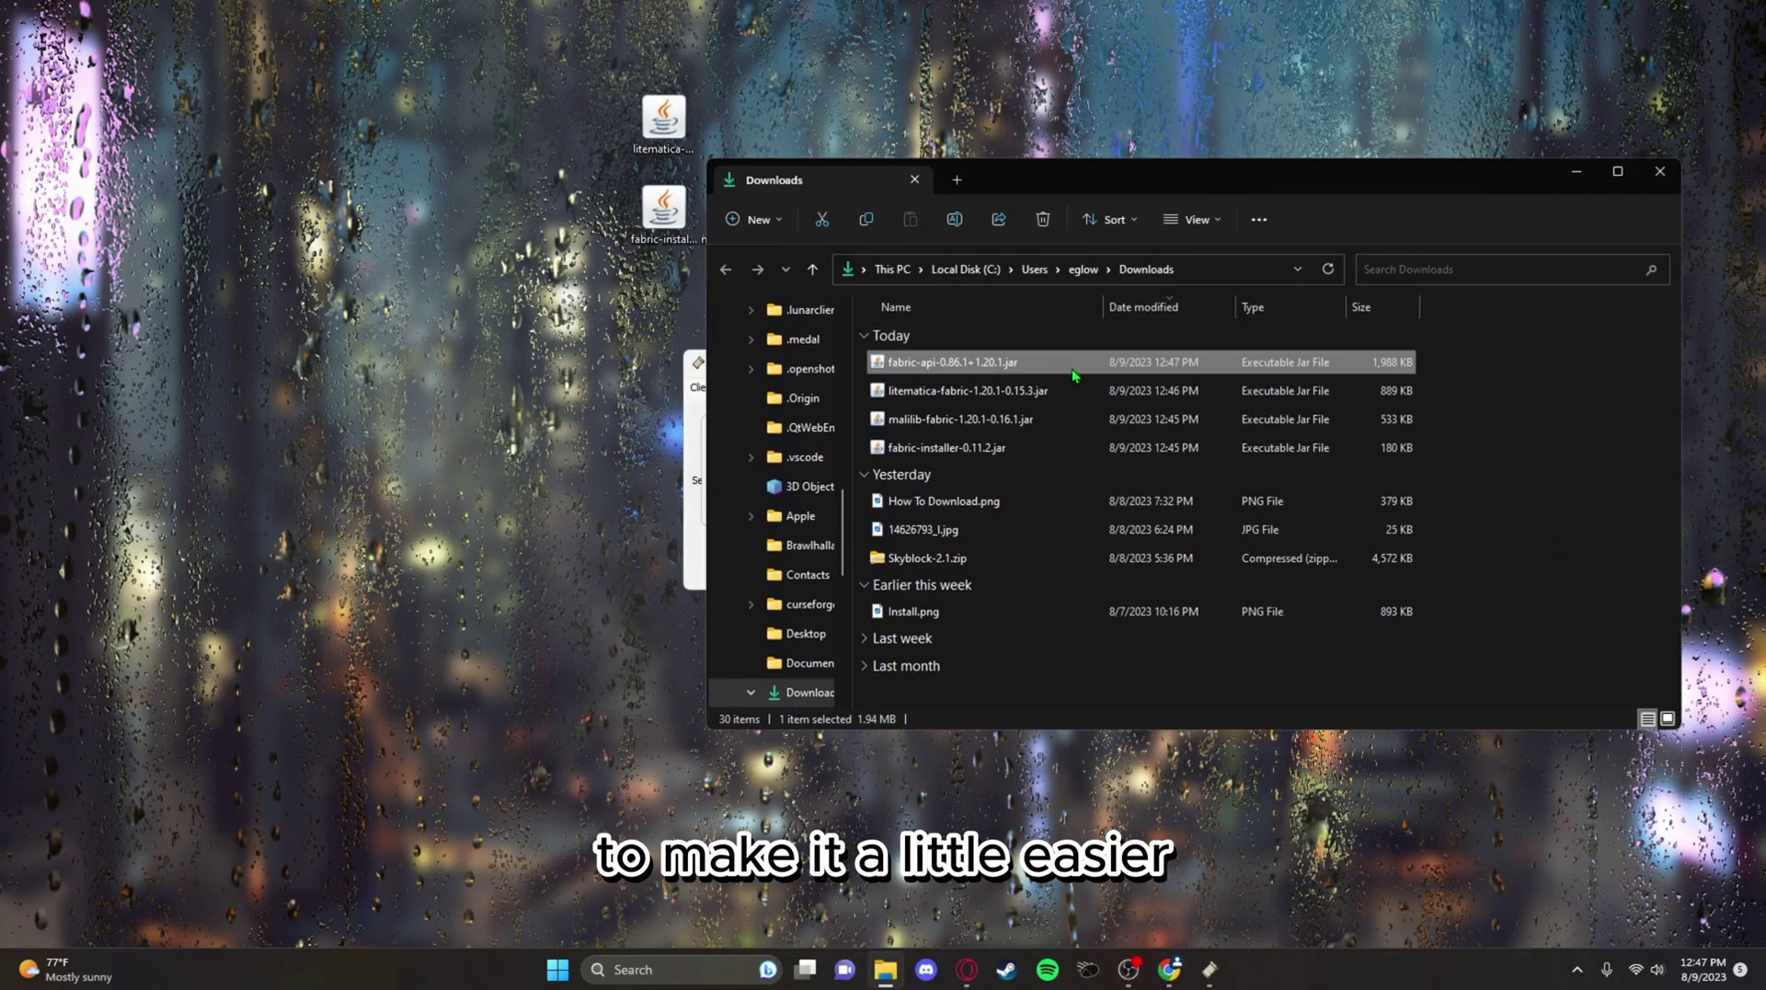
pyautogui.moveTo(1073, 368); pyautogui.dragTo(607, 276)
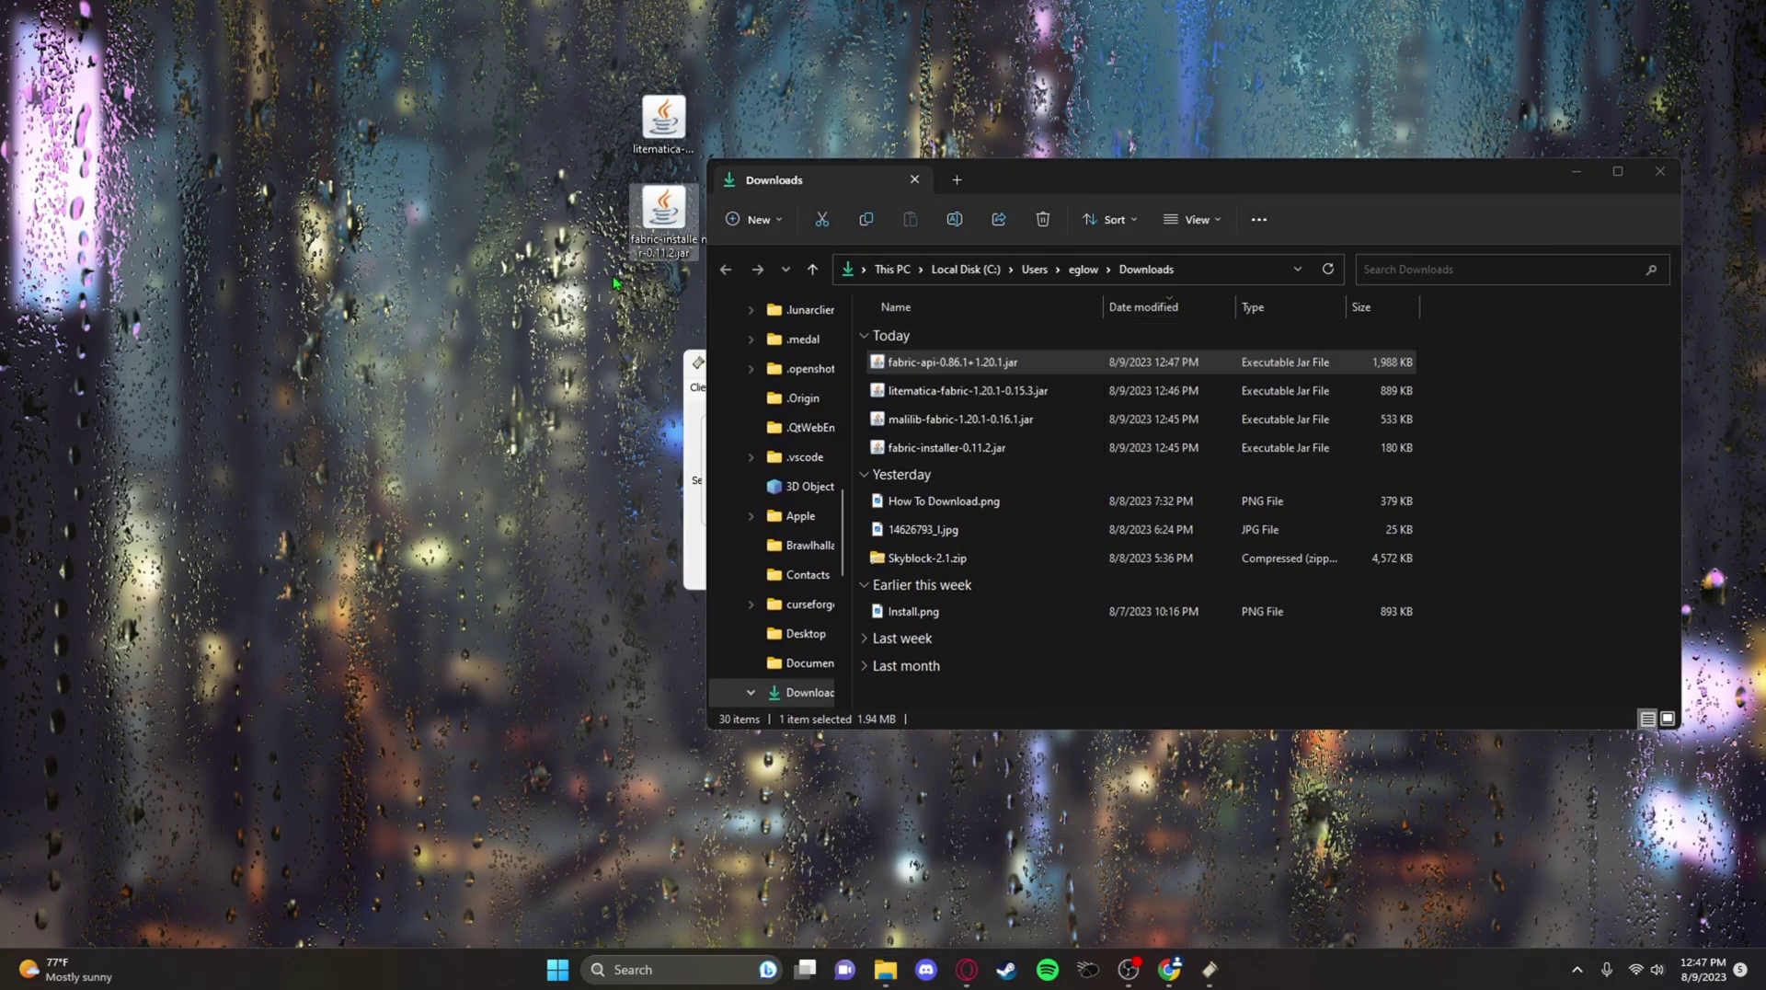
pyautogui.click(1661, 175)
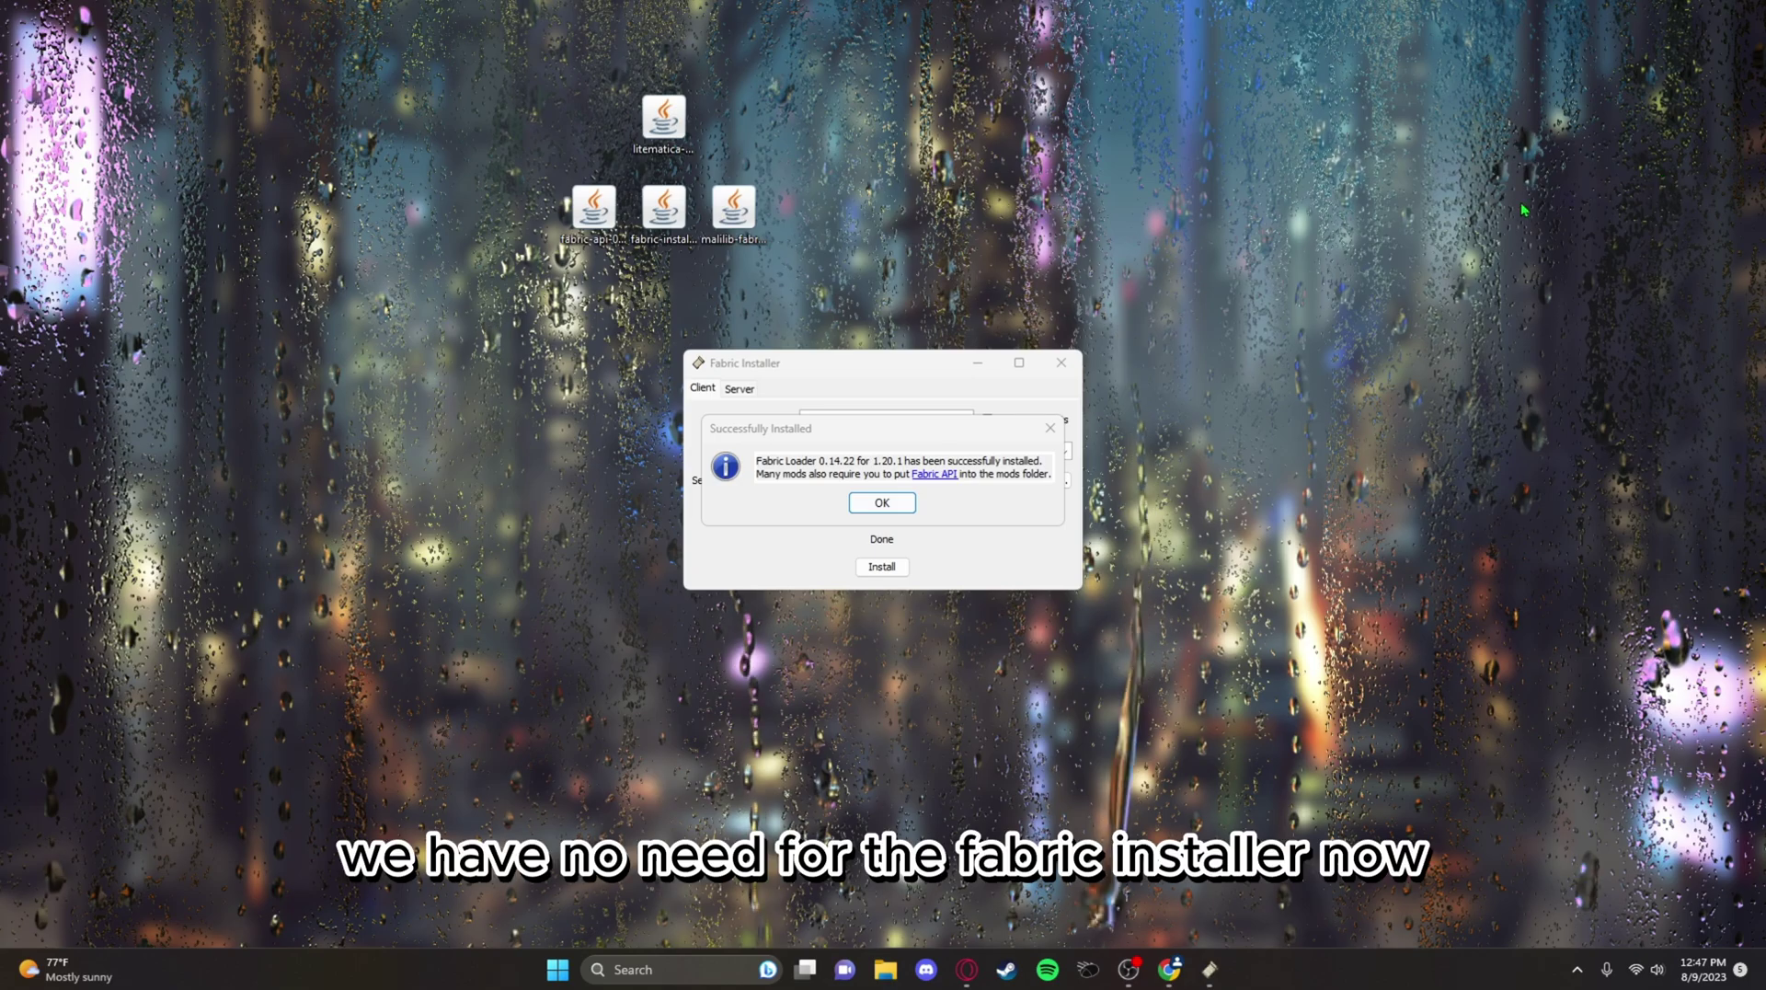
pyautogui.click(882, 503)
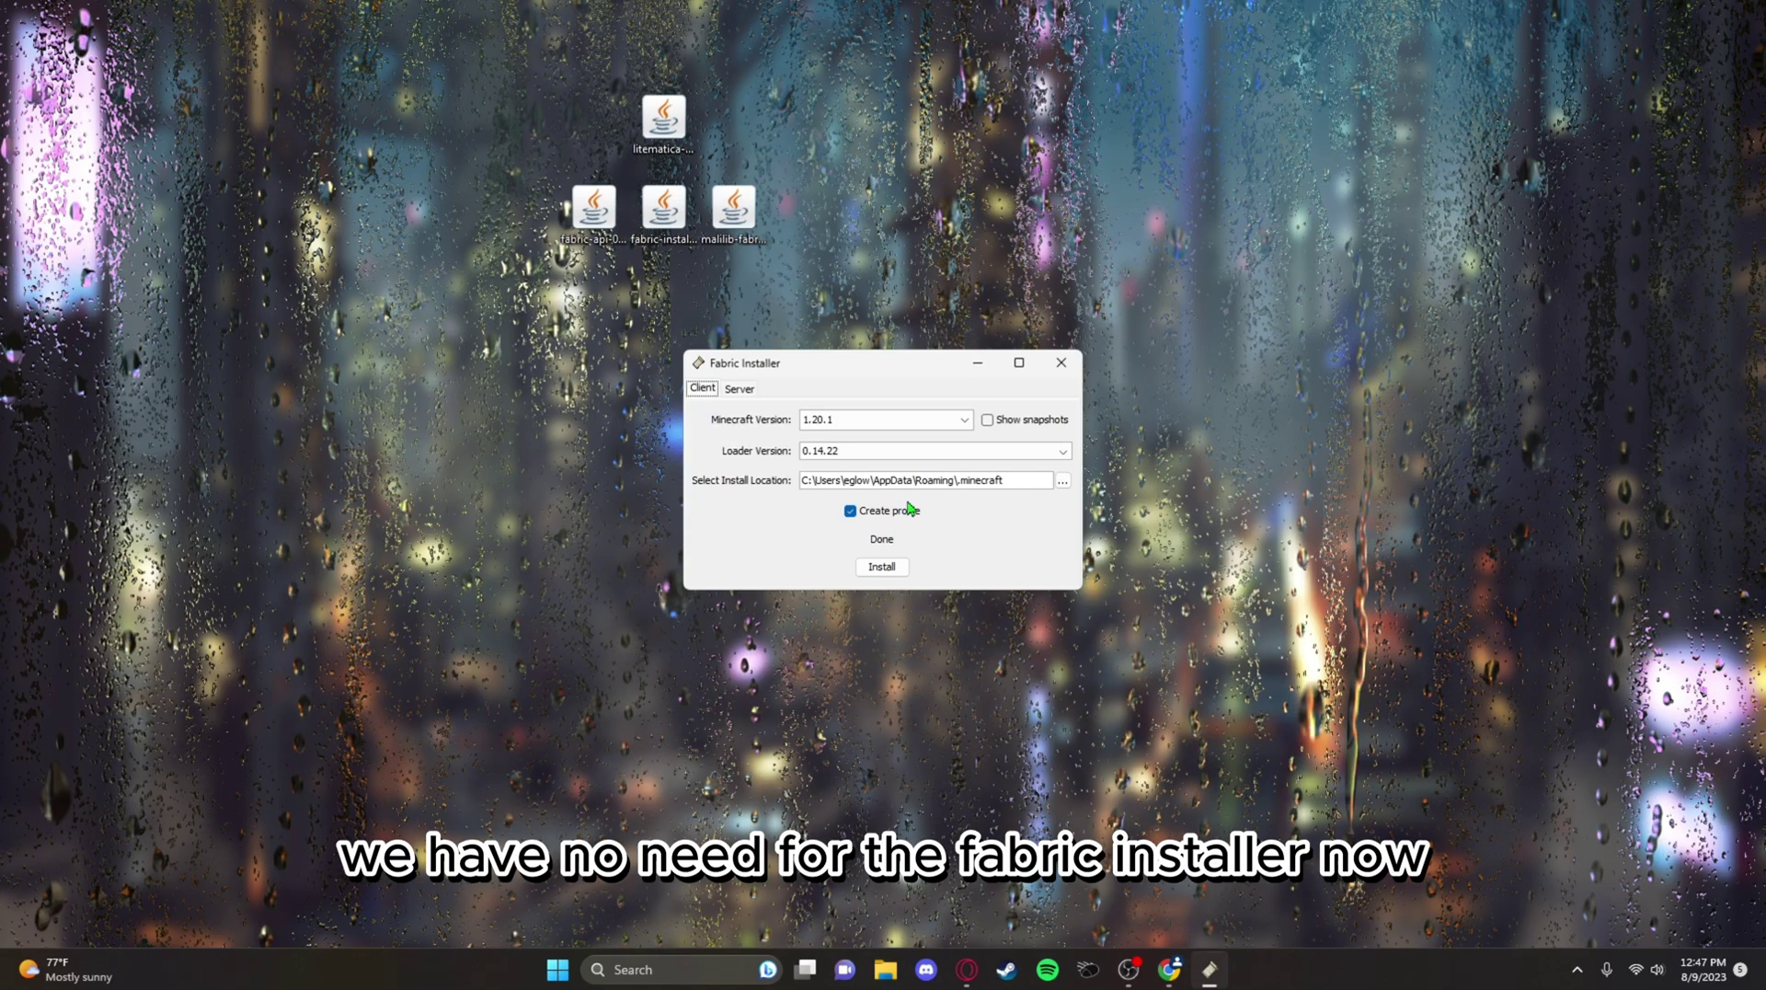
pyautogui.click(1061, 370)
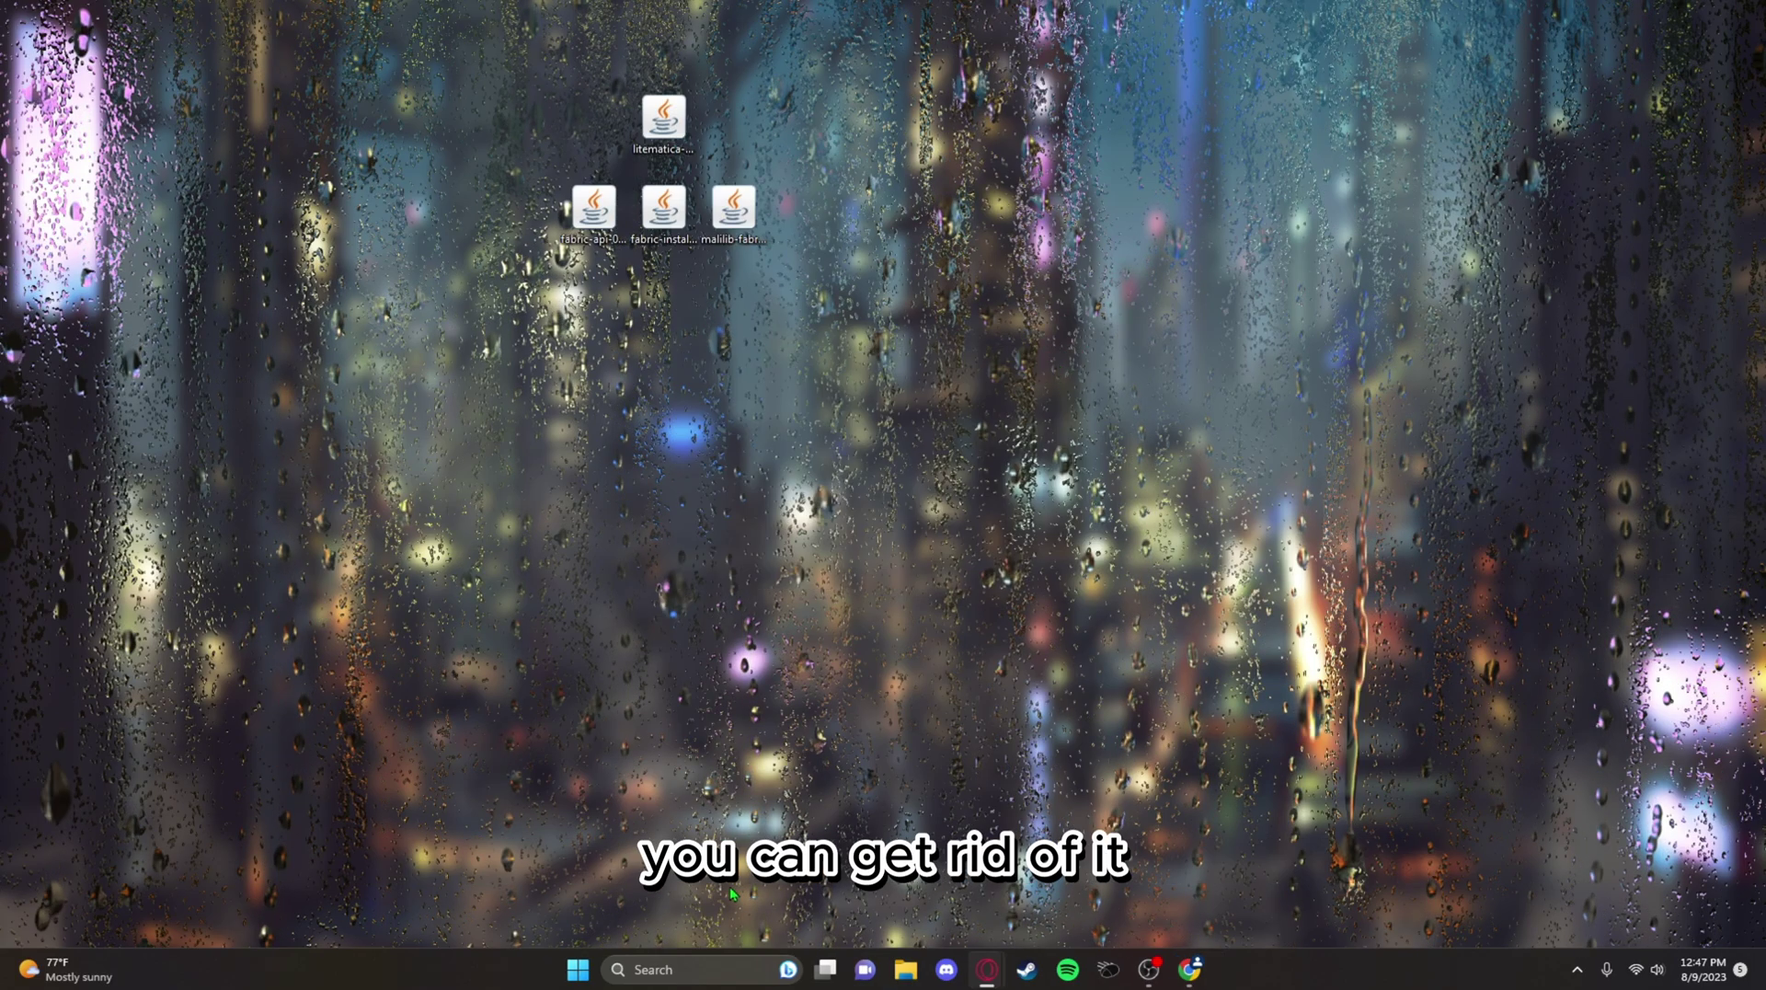
# - Open the Minecraft Launcher and check the Java Edition installation list for the fabric-loader-1.20.1 profile
pyautogui.click(692, 974)
pyautogui.write('m')
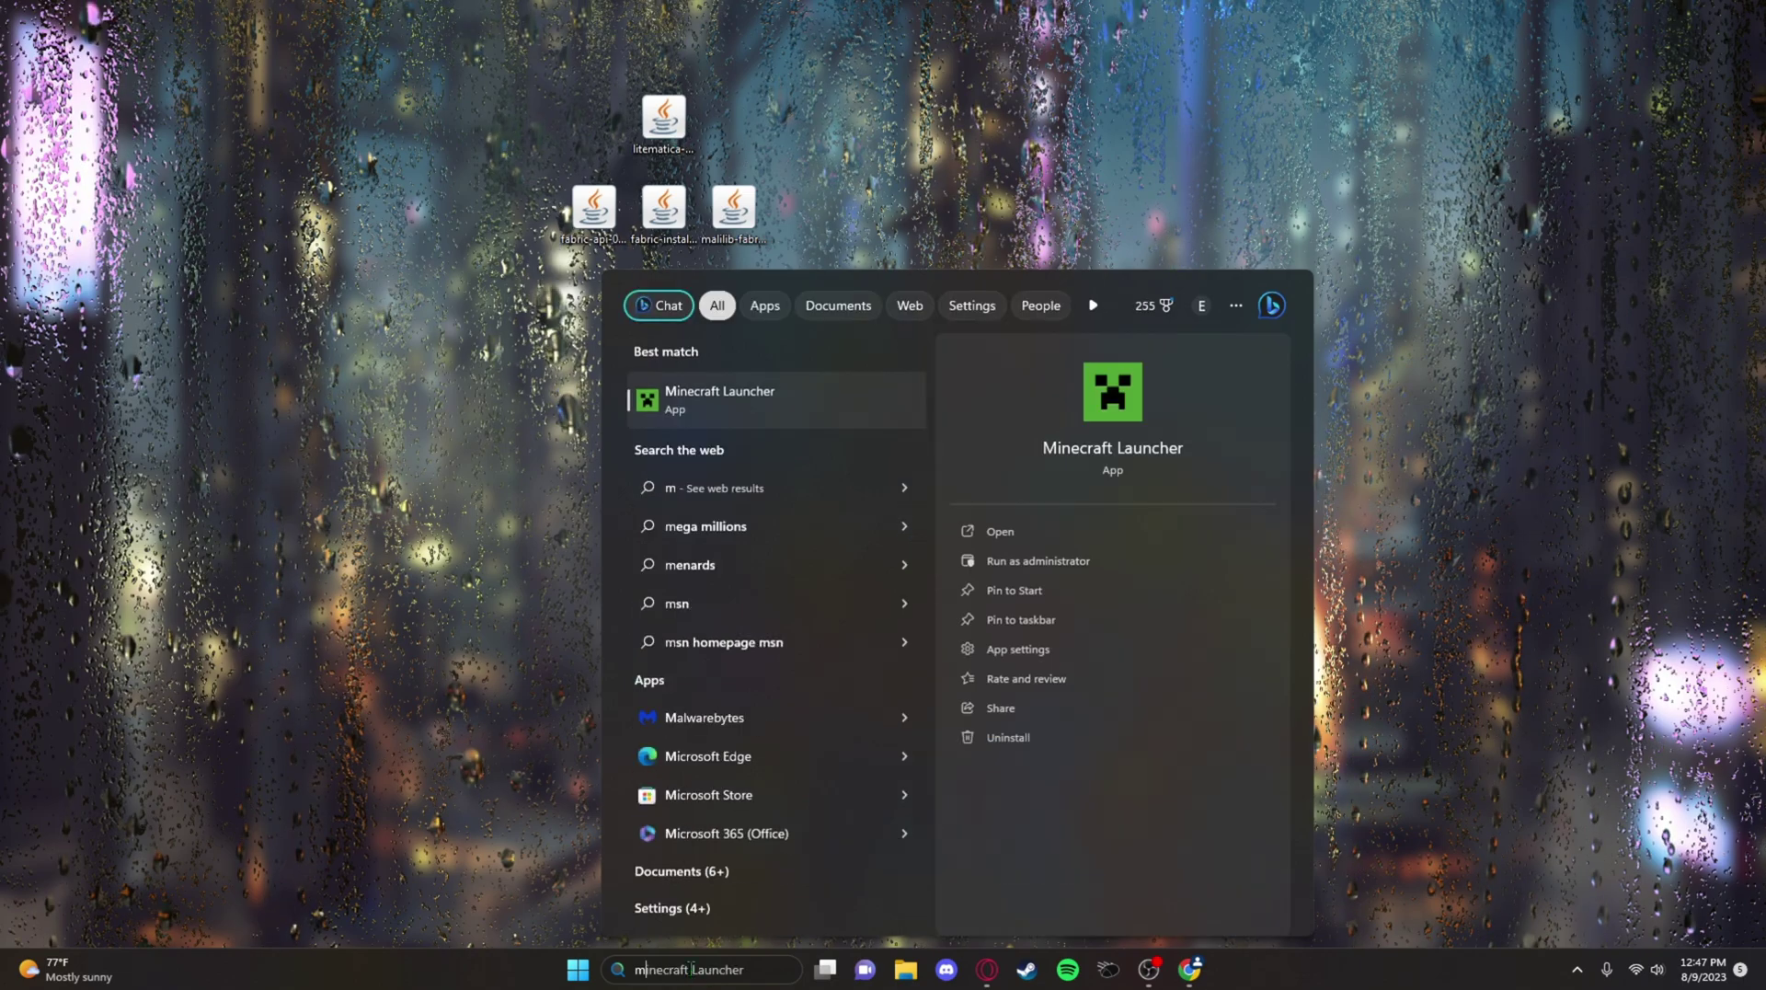
pyautogui.press('Return')
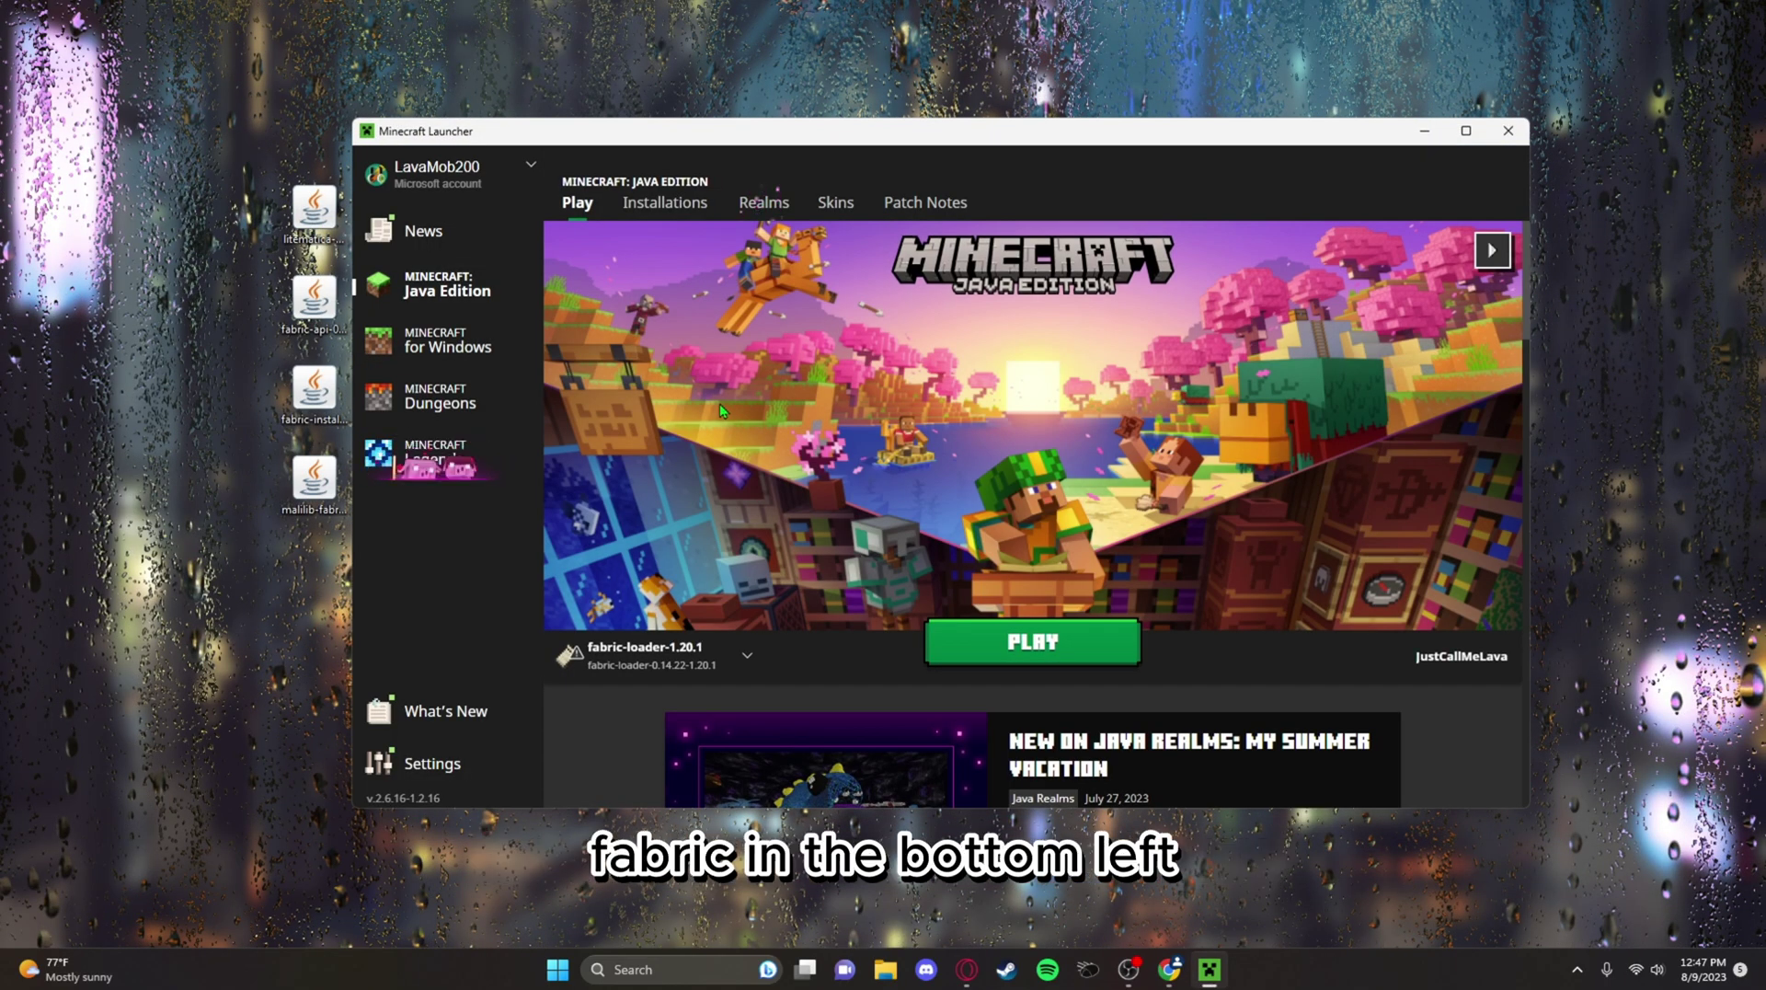
pyautogui.click(644, 655)
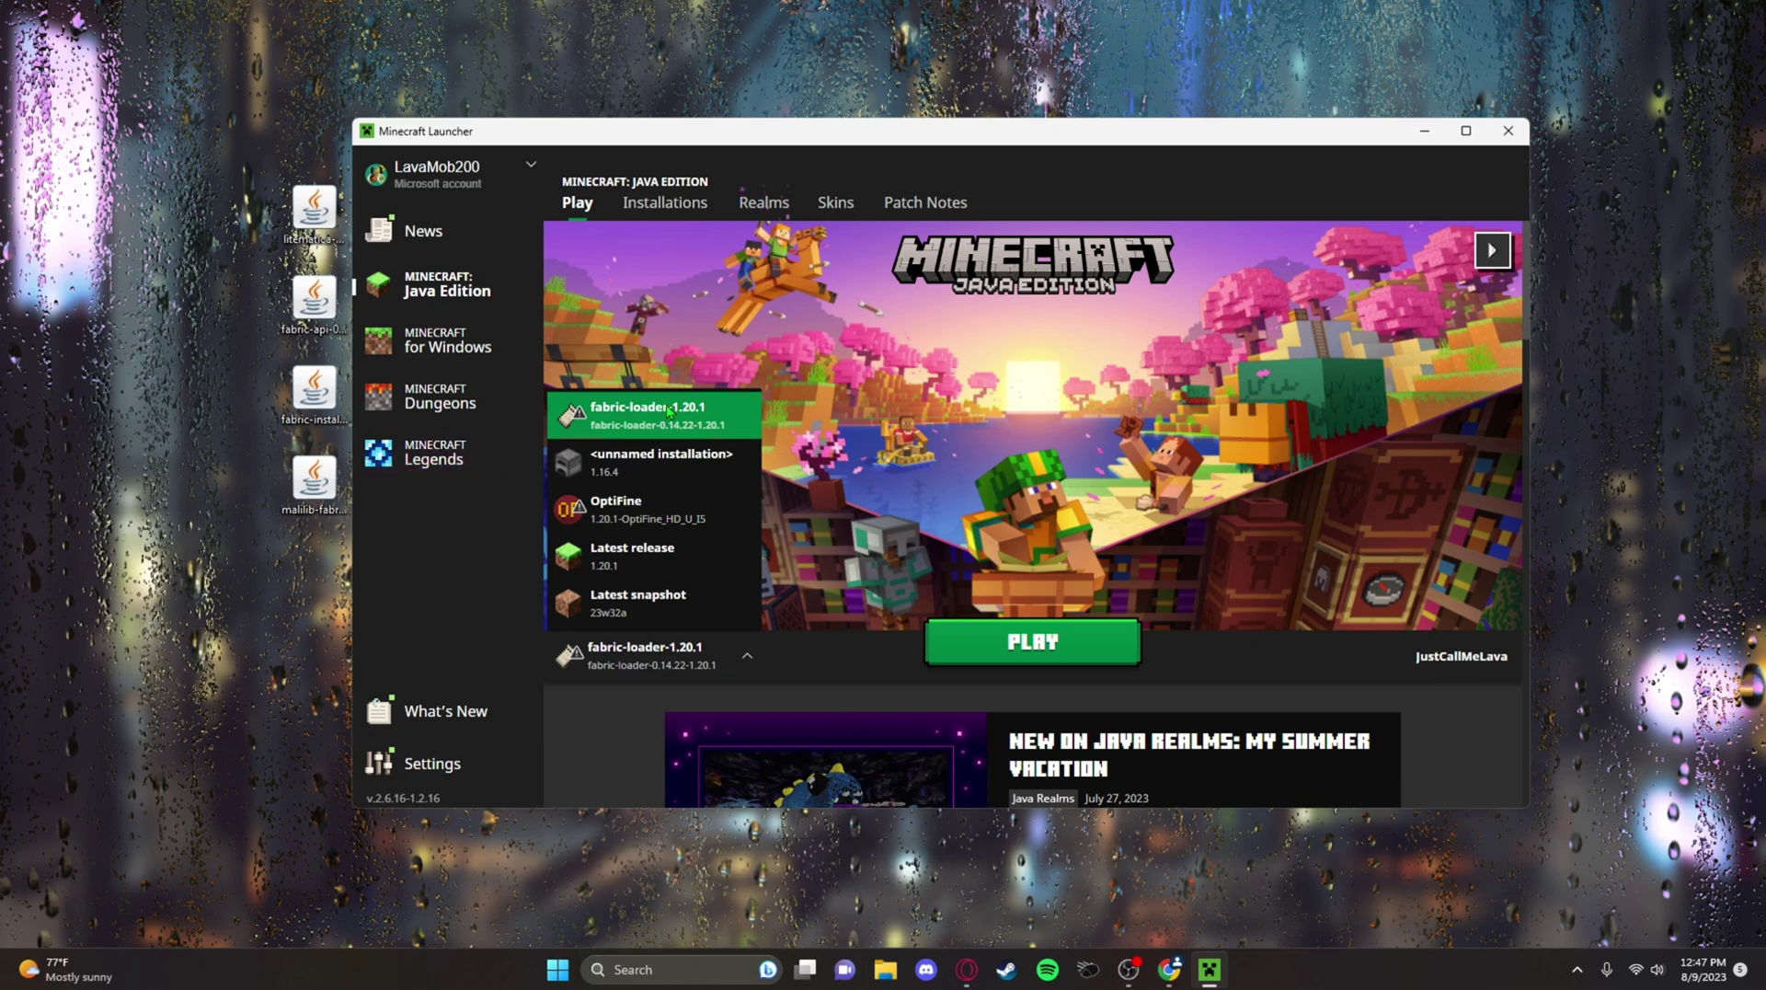
pyautogui.click(668, 306)
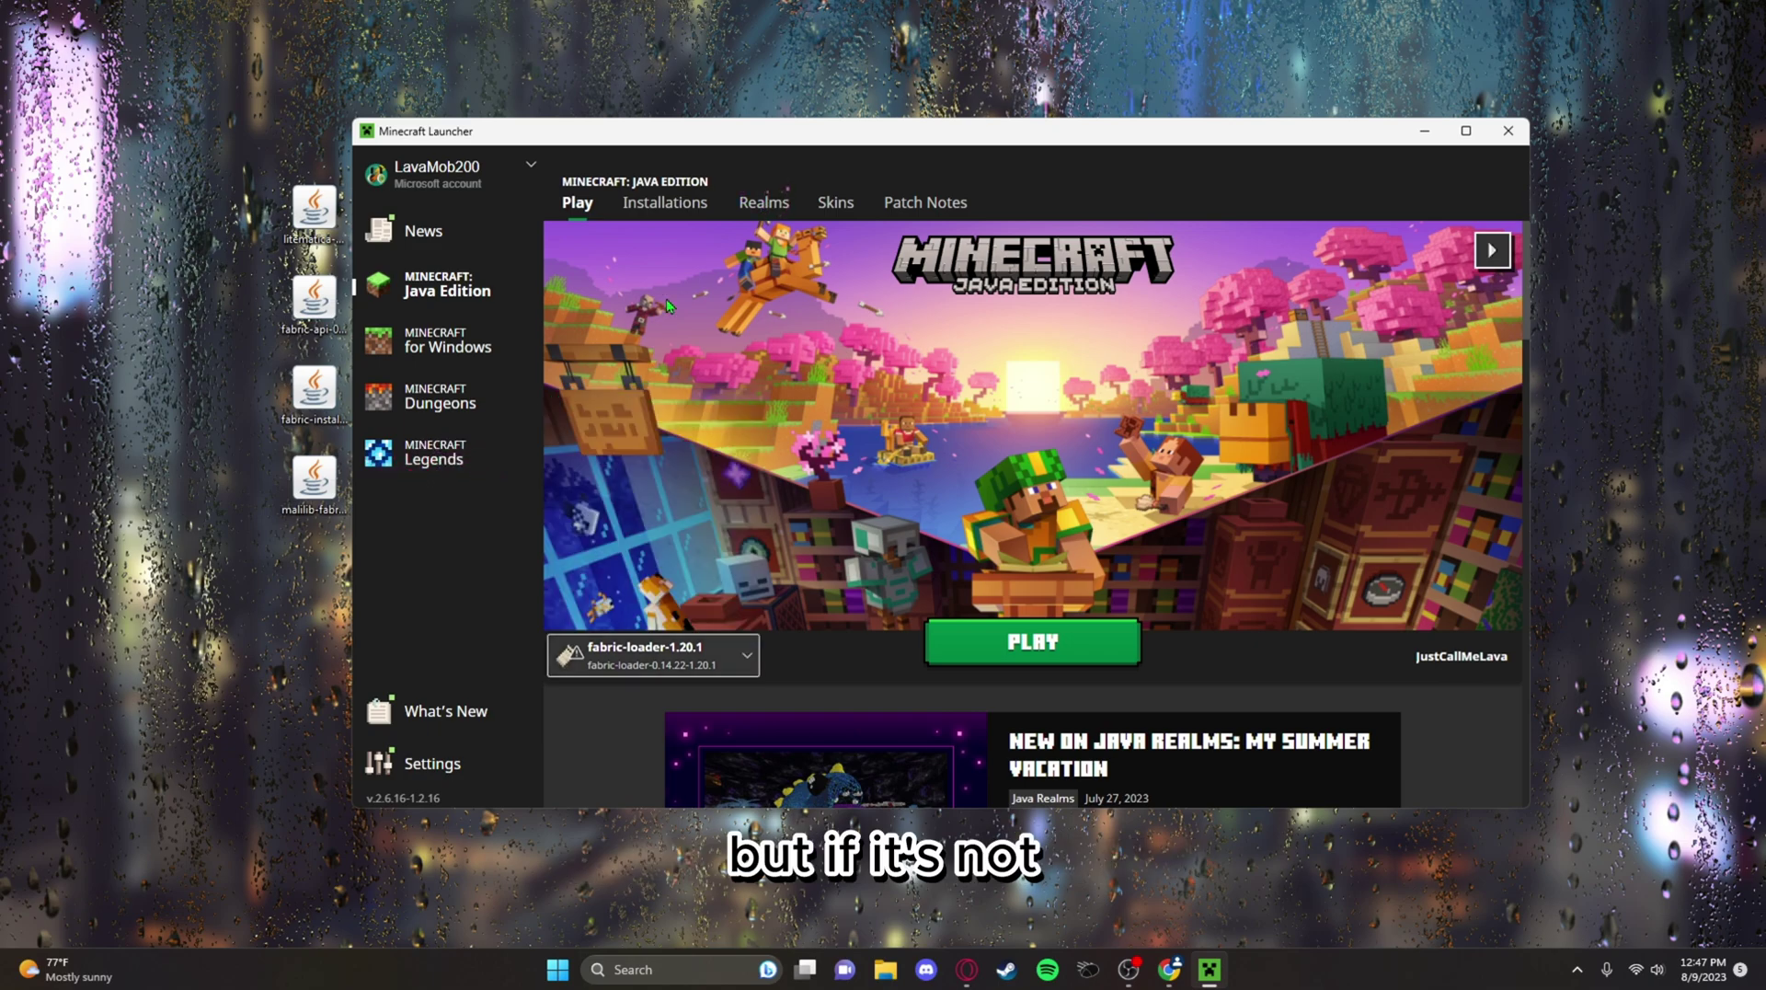
# - Show the Java Edition installations and check that the Modded versions filter is enabled
pyautogui.click(655, 219)
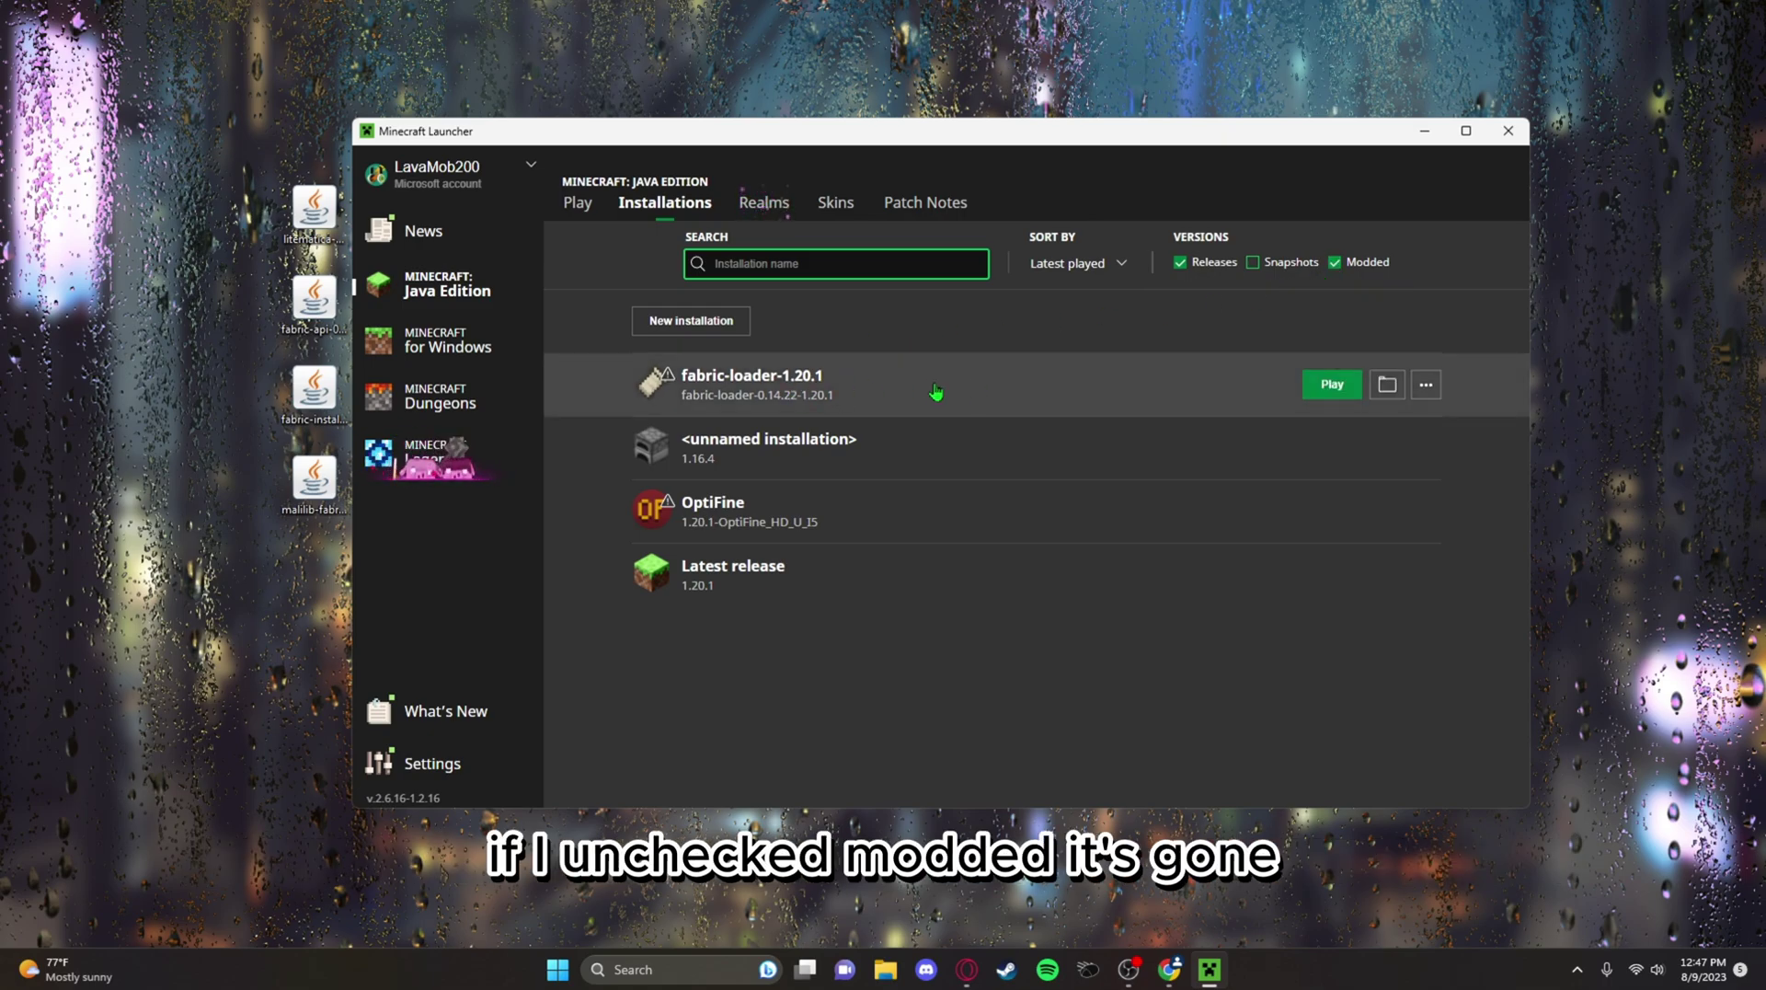
pyautogui.click(1334, 263)
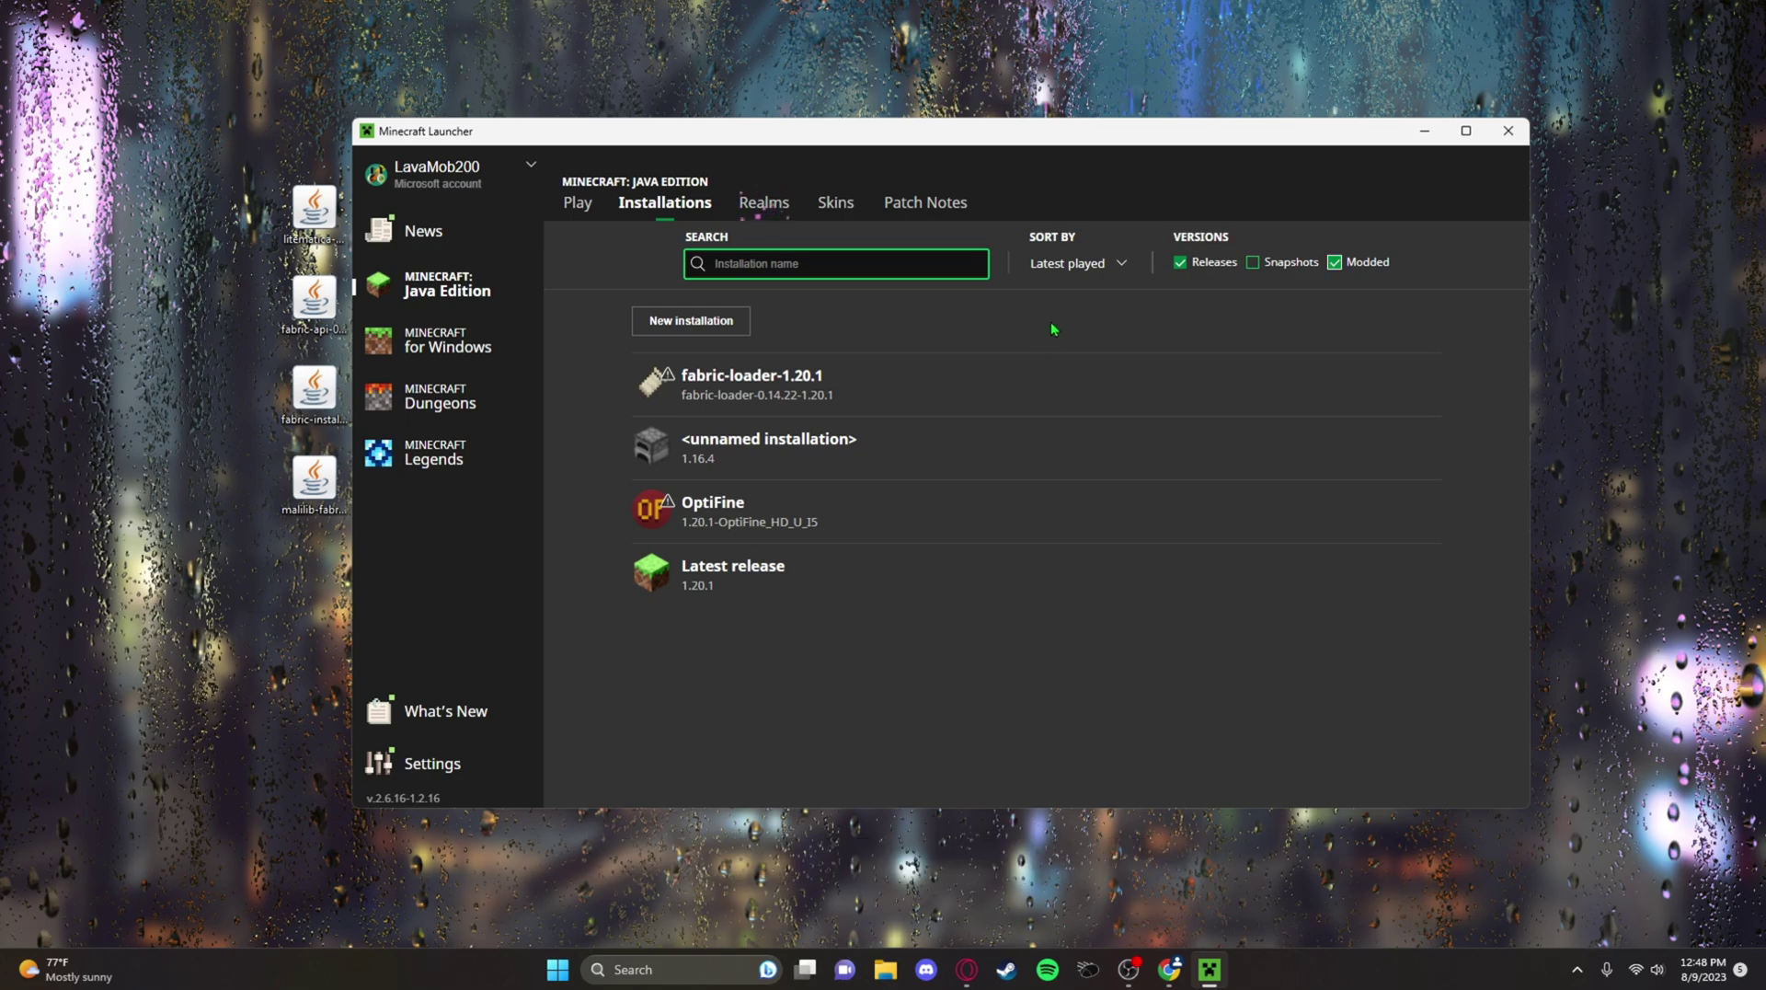
# - Search the version list of a new installation for "fab" and cancel without creating the installation
pyautogui.click(718, 331)
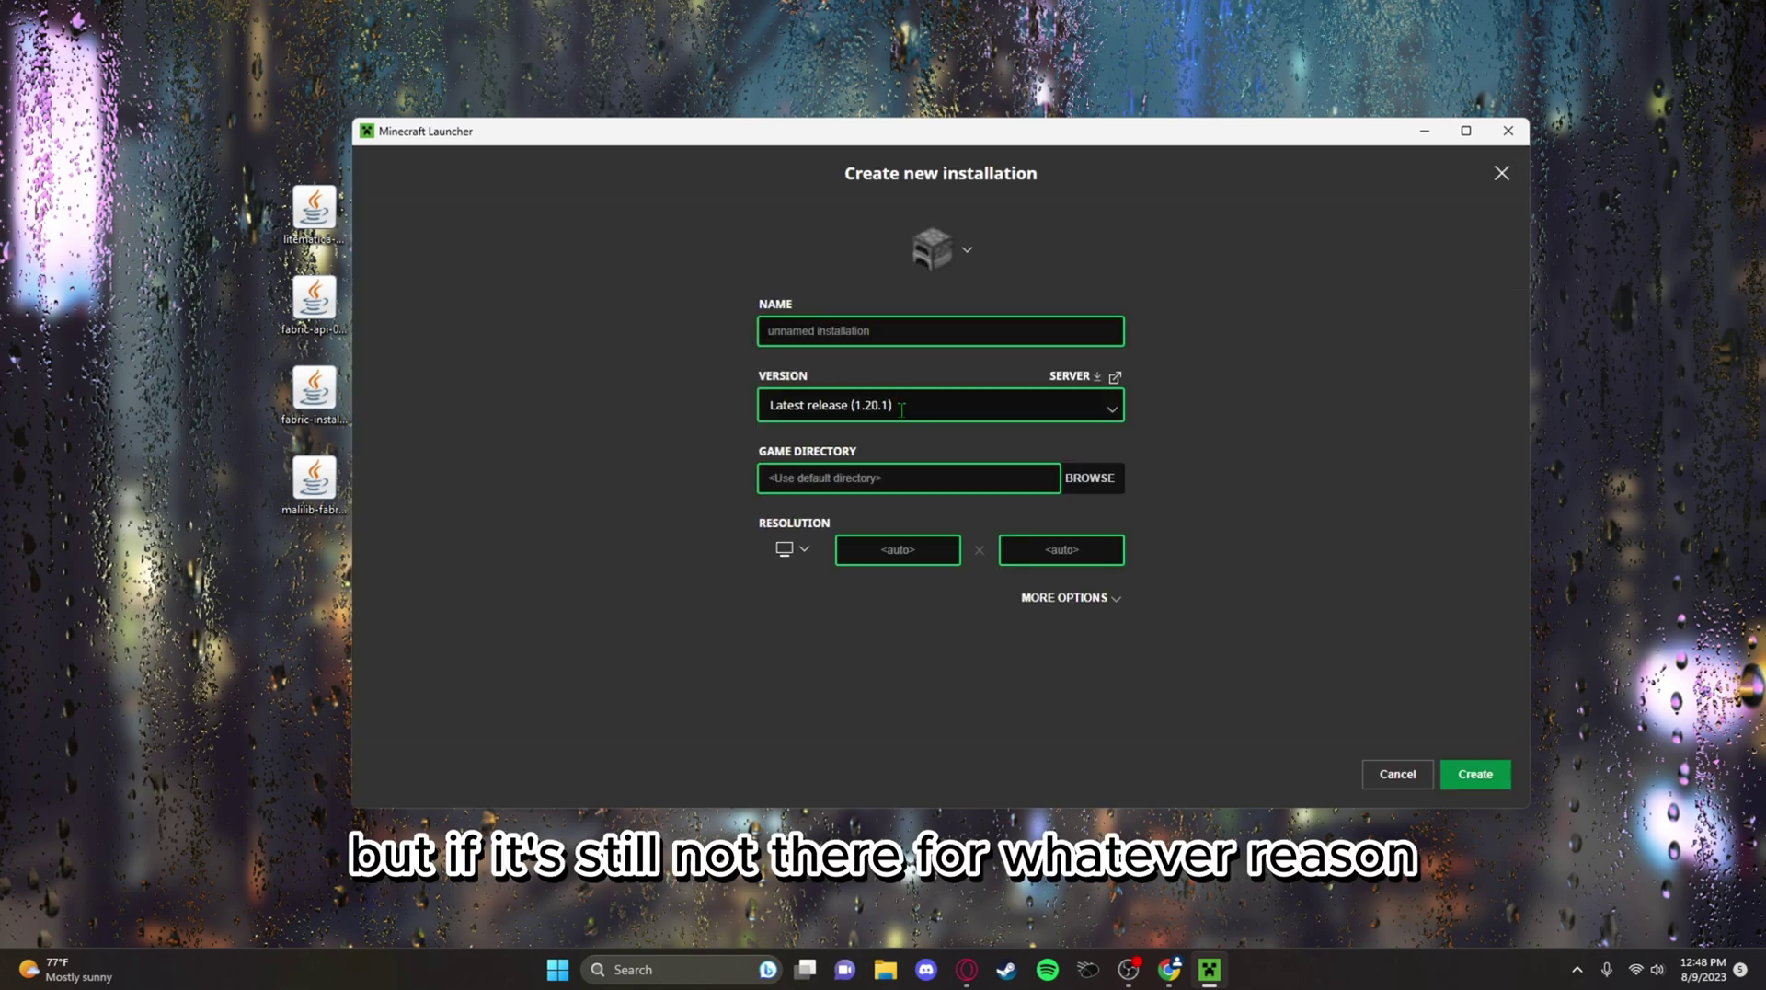
pyautogui.click(902, 409)
pyautogui.write('fab')
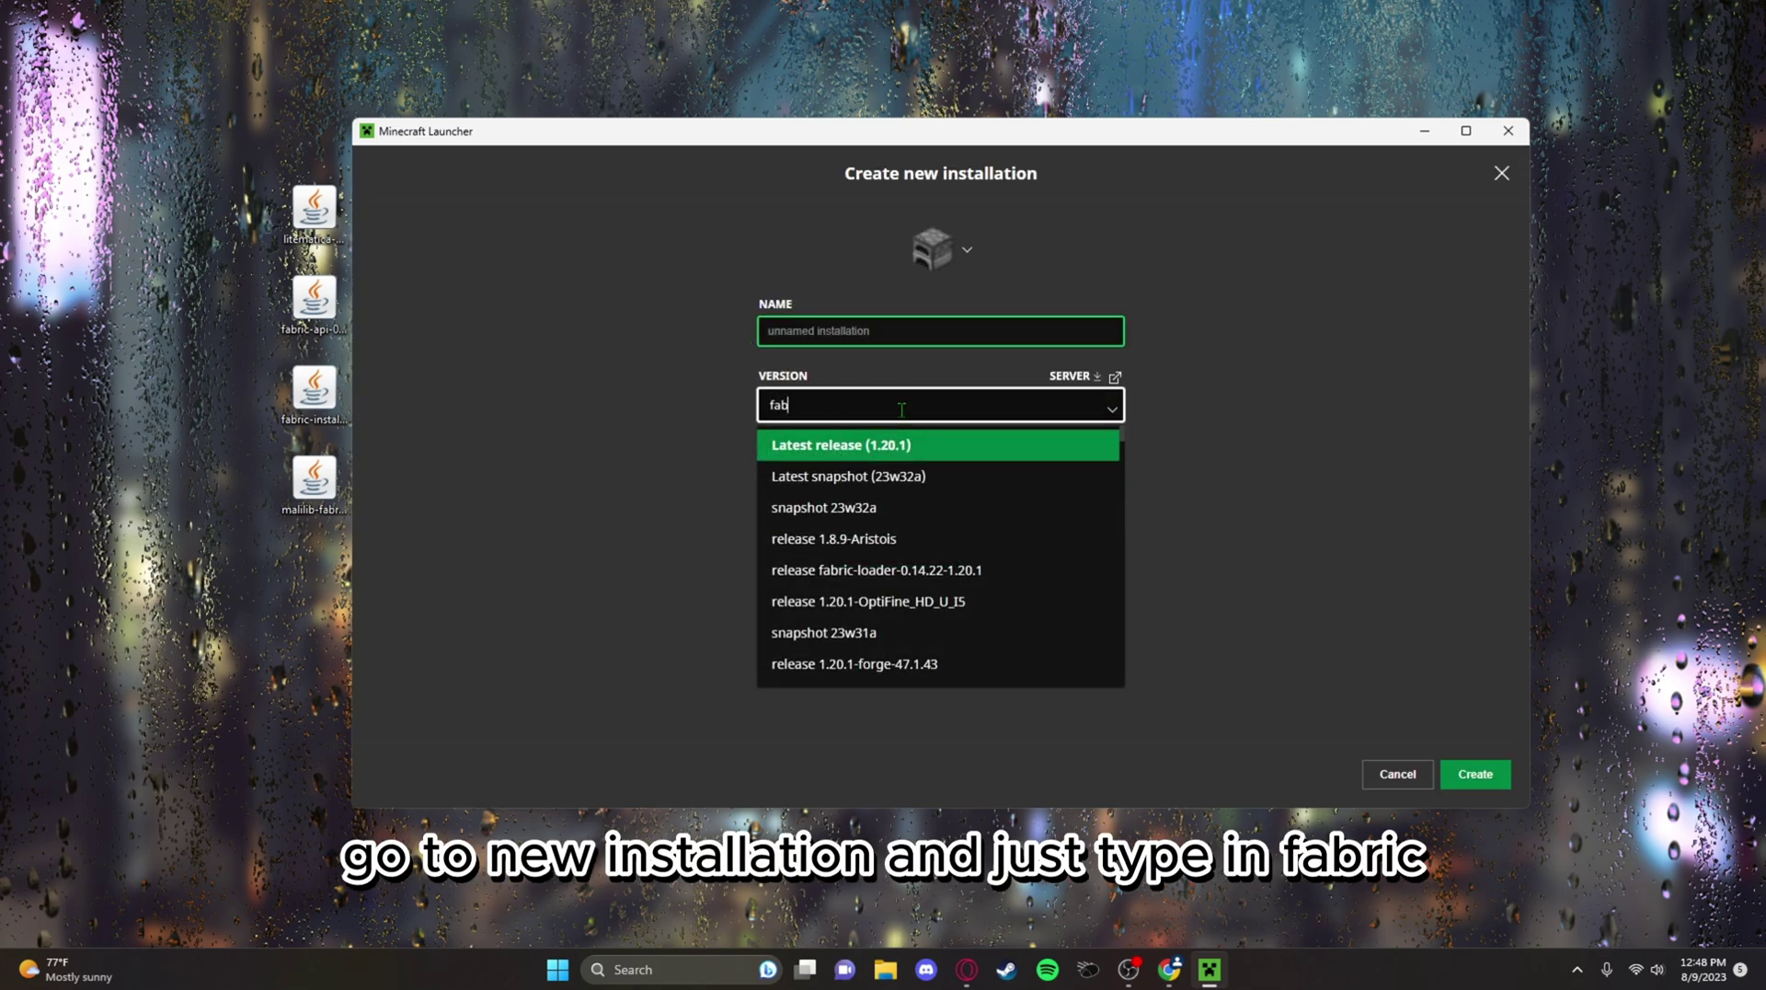
pyautogui.write('ic')
pyautogui.press('BackSpace')
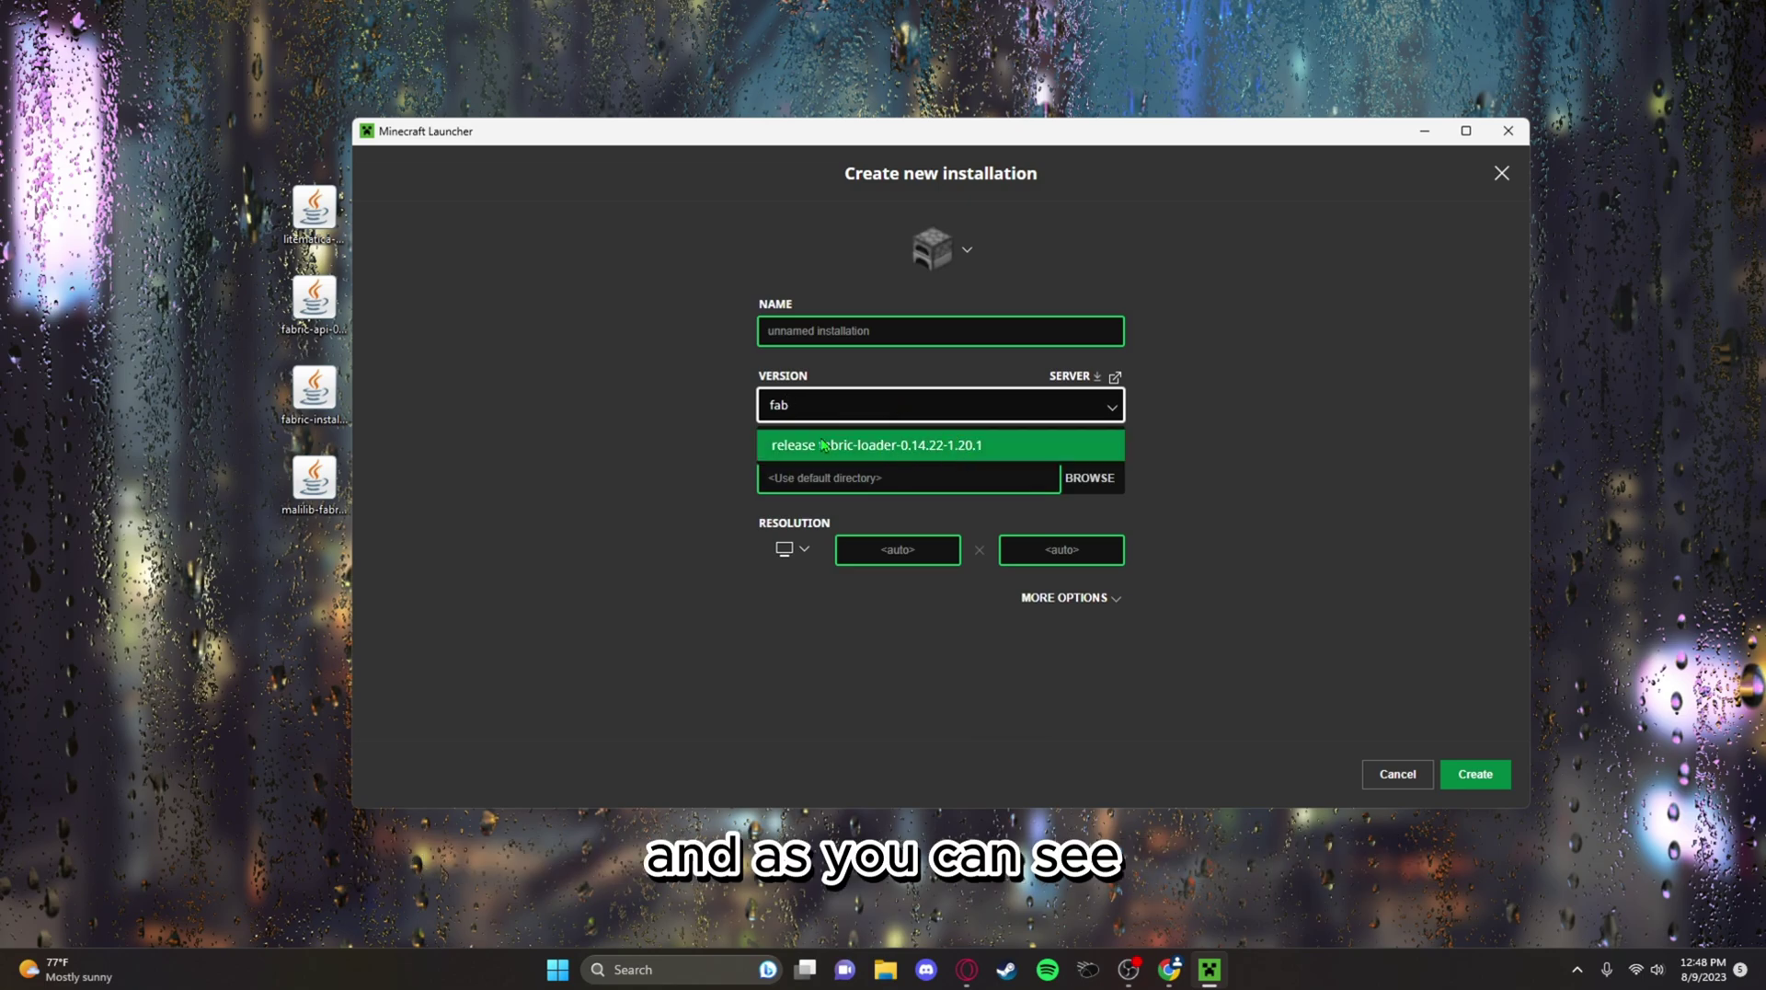
pyautogui.click(1395, 773)
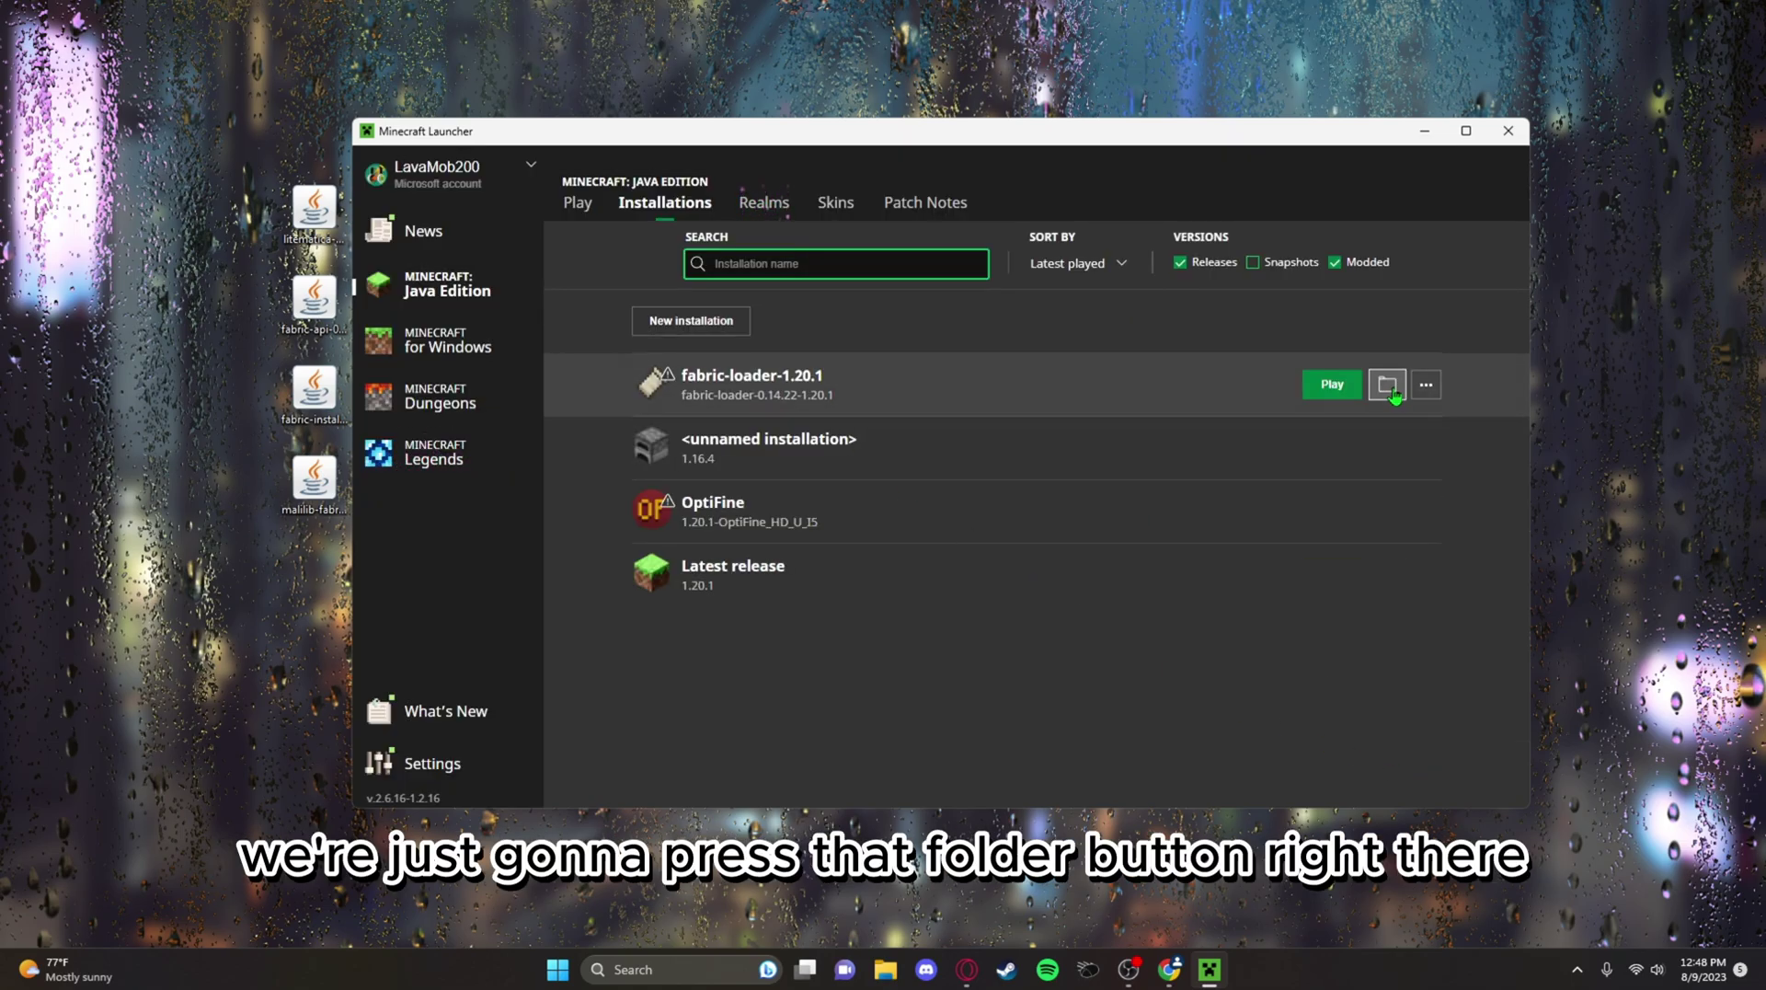
# - Open the game folder of the fabric-loader-1.20.1 installation and delete the existing mods folder from .minecraft
pyautogui.click(1394, 394)
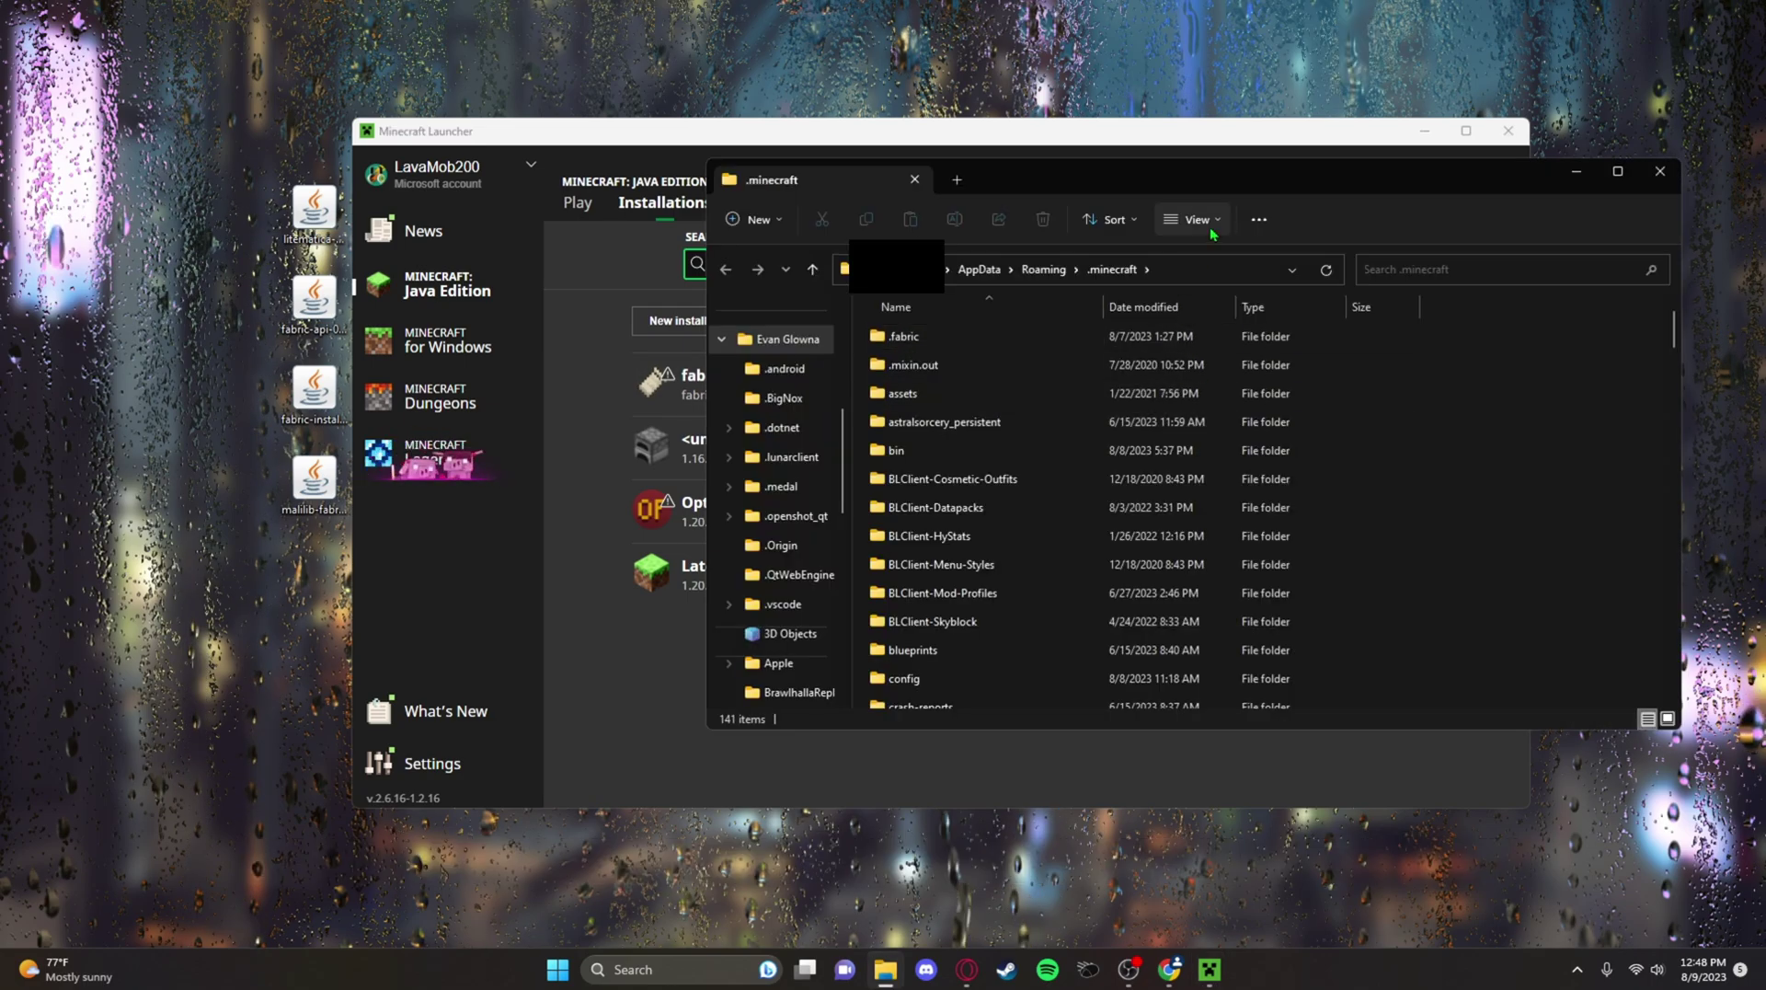
pyautogui.moveTo(1150, 180); pyautogui.dragTo(973, 187)
pyautogui.scroll(-3, 938, 616)
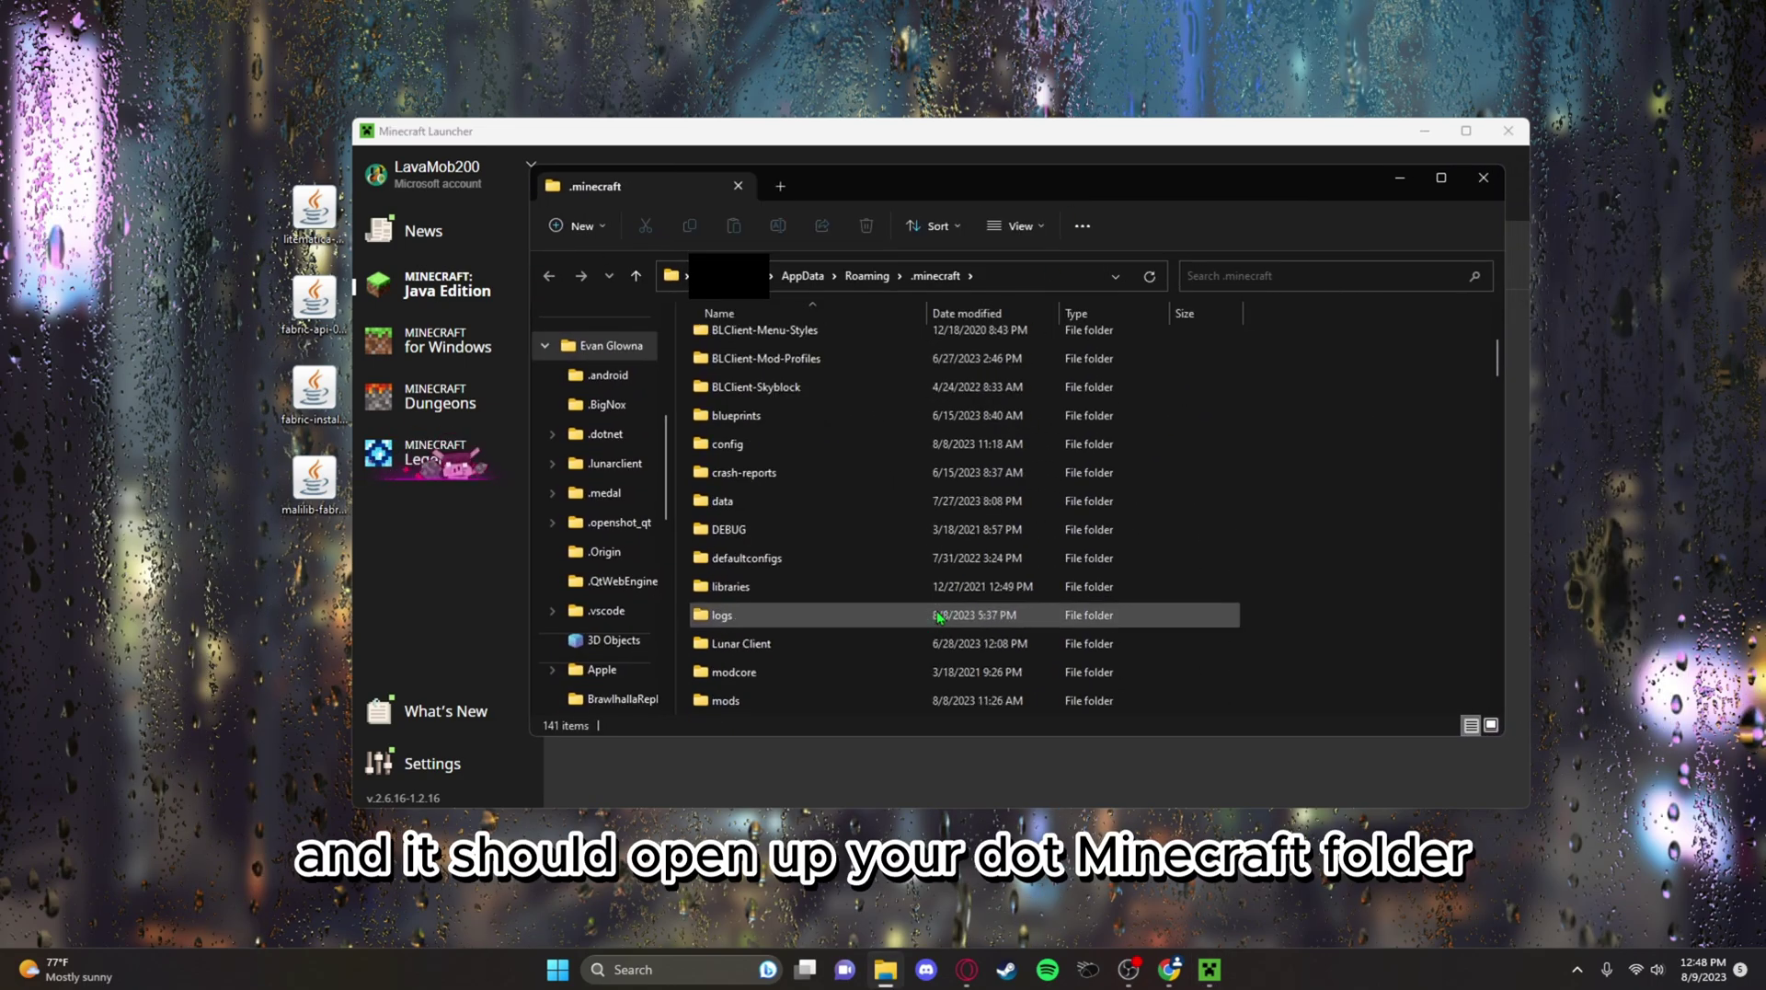
pyautogui.scroll(-1, 939, 616)
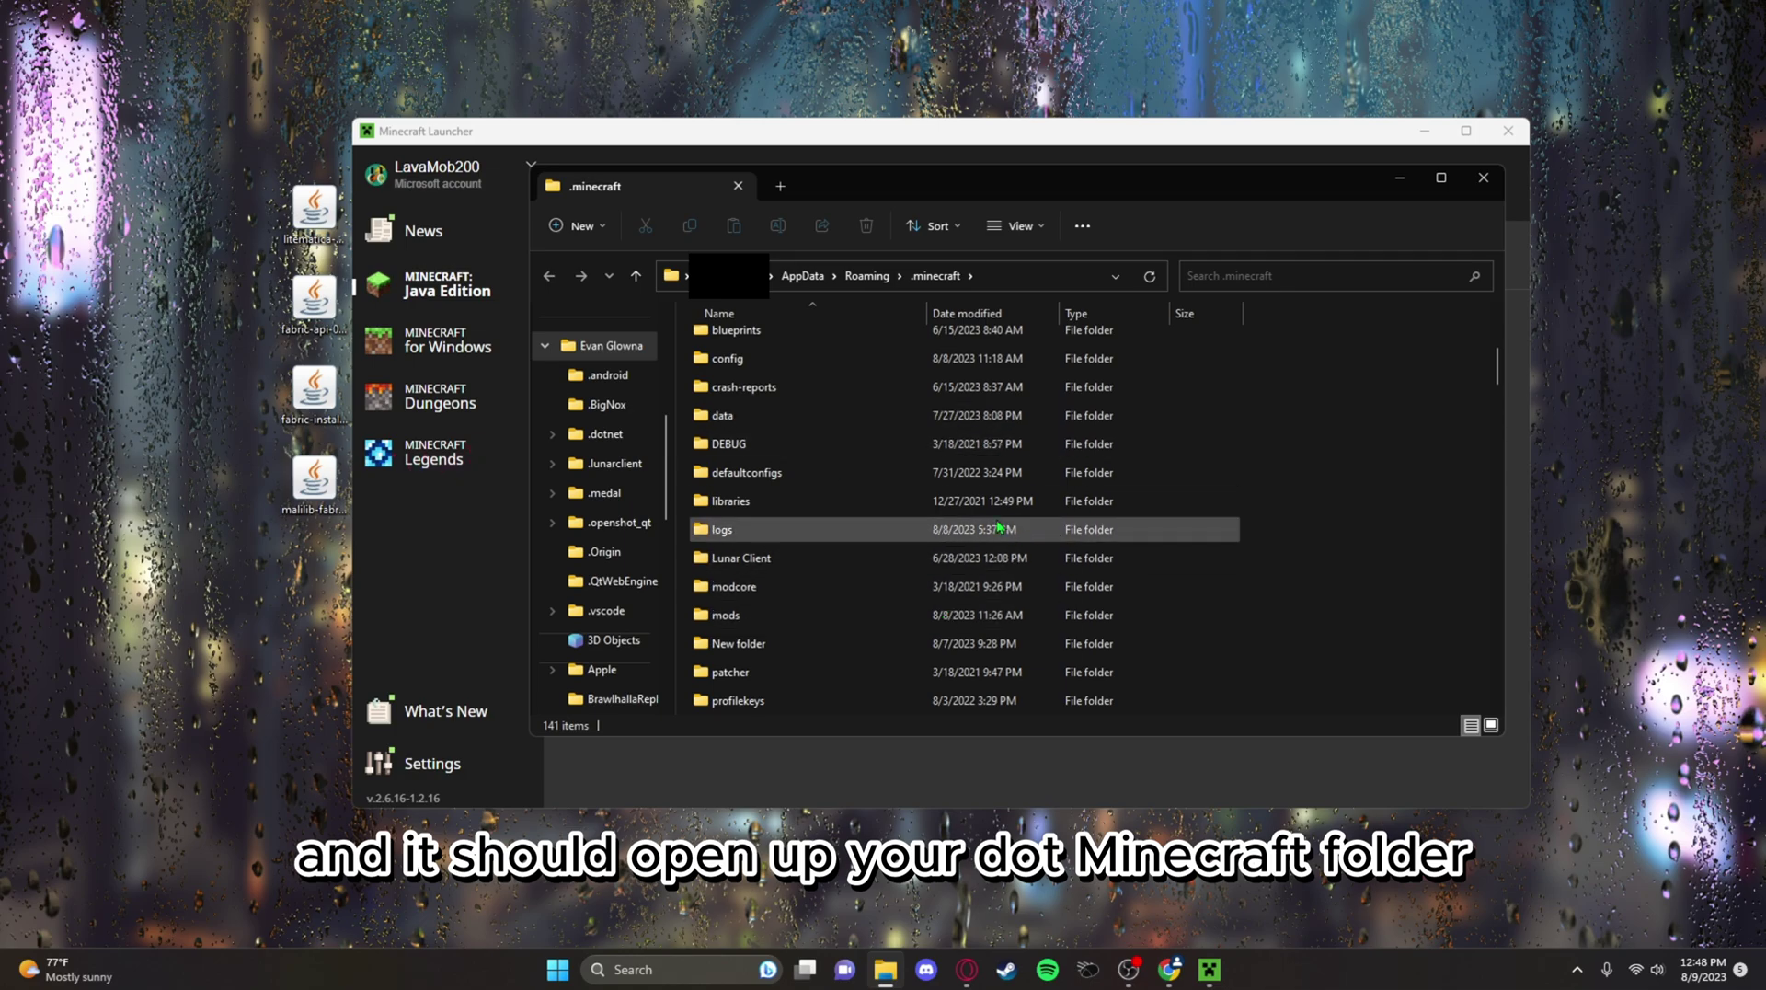
pyautogui.click(822, 616)
pyautogui.rightClick(821, 617)
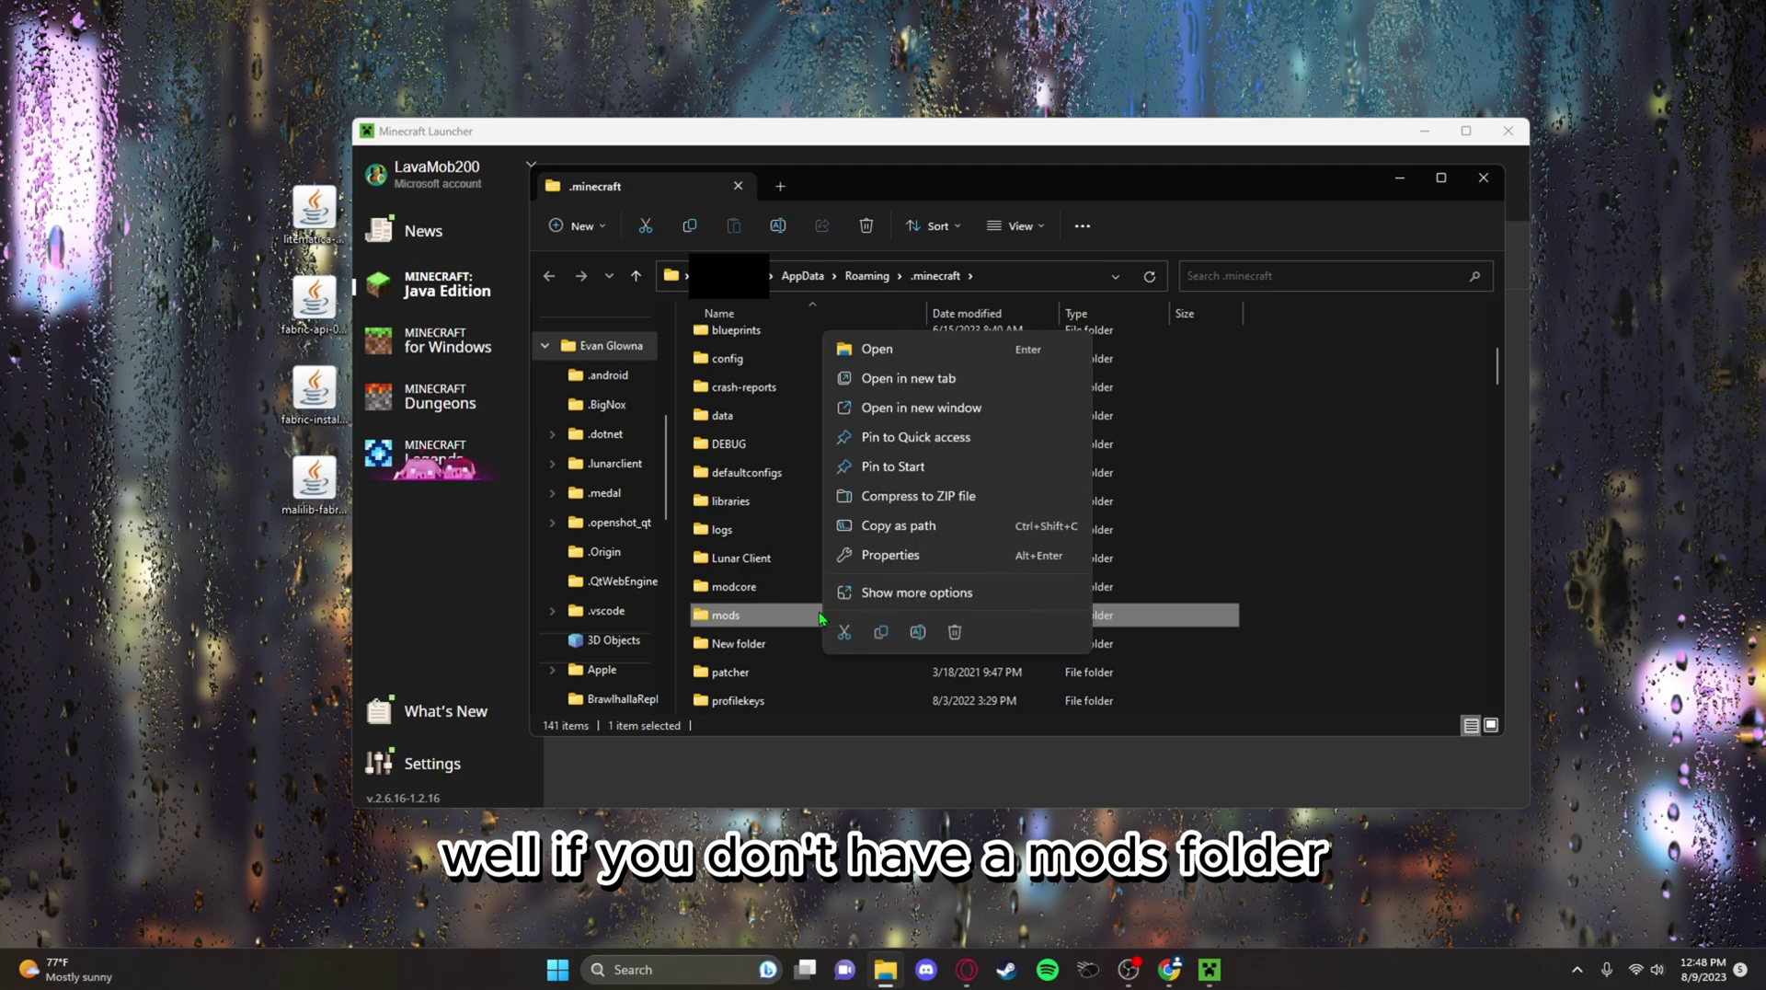
pyautogui.click(953, 629)
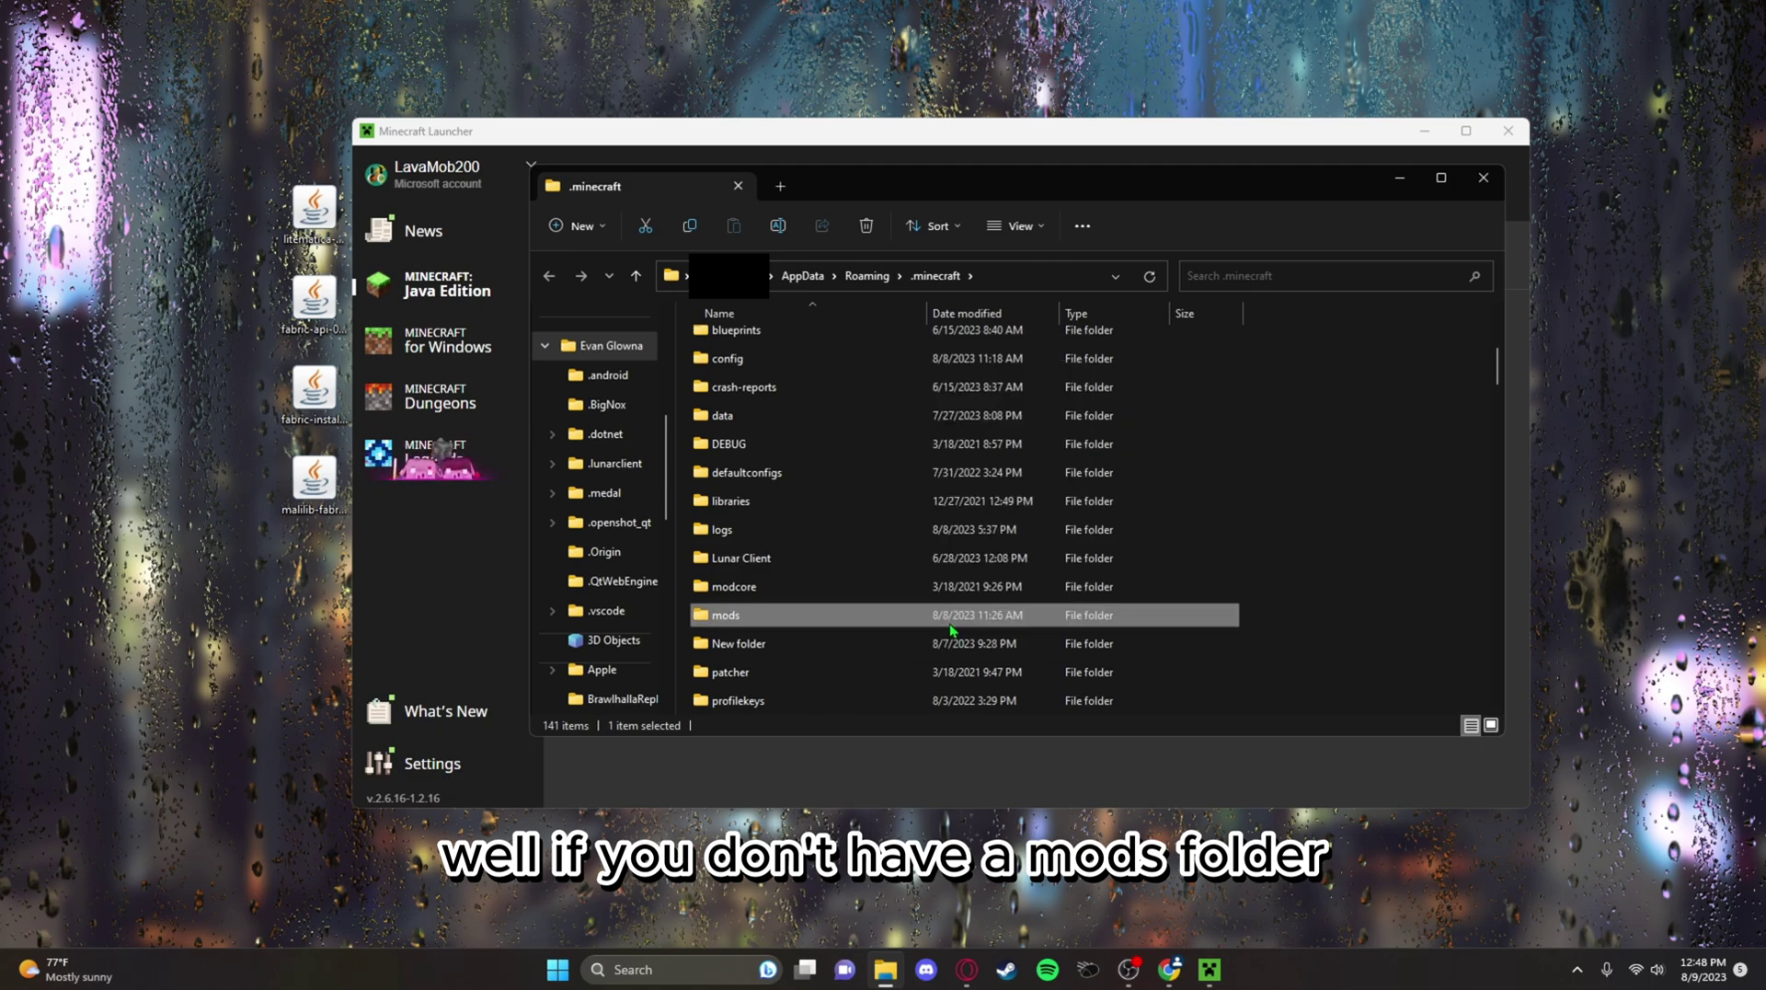
# - Create a new folder named mods in the .minecraft folder
pyautogui.rightClick(1312, 388)
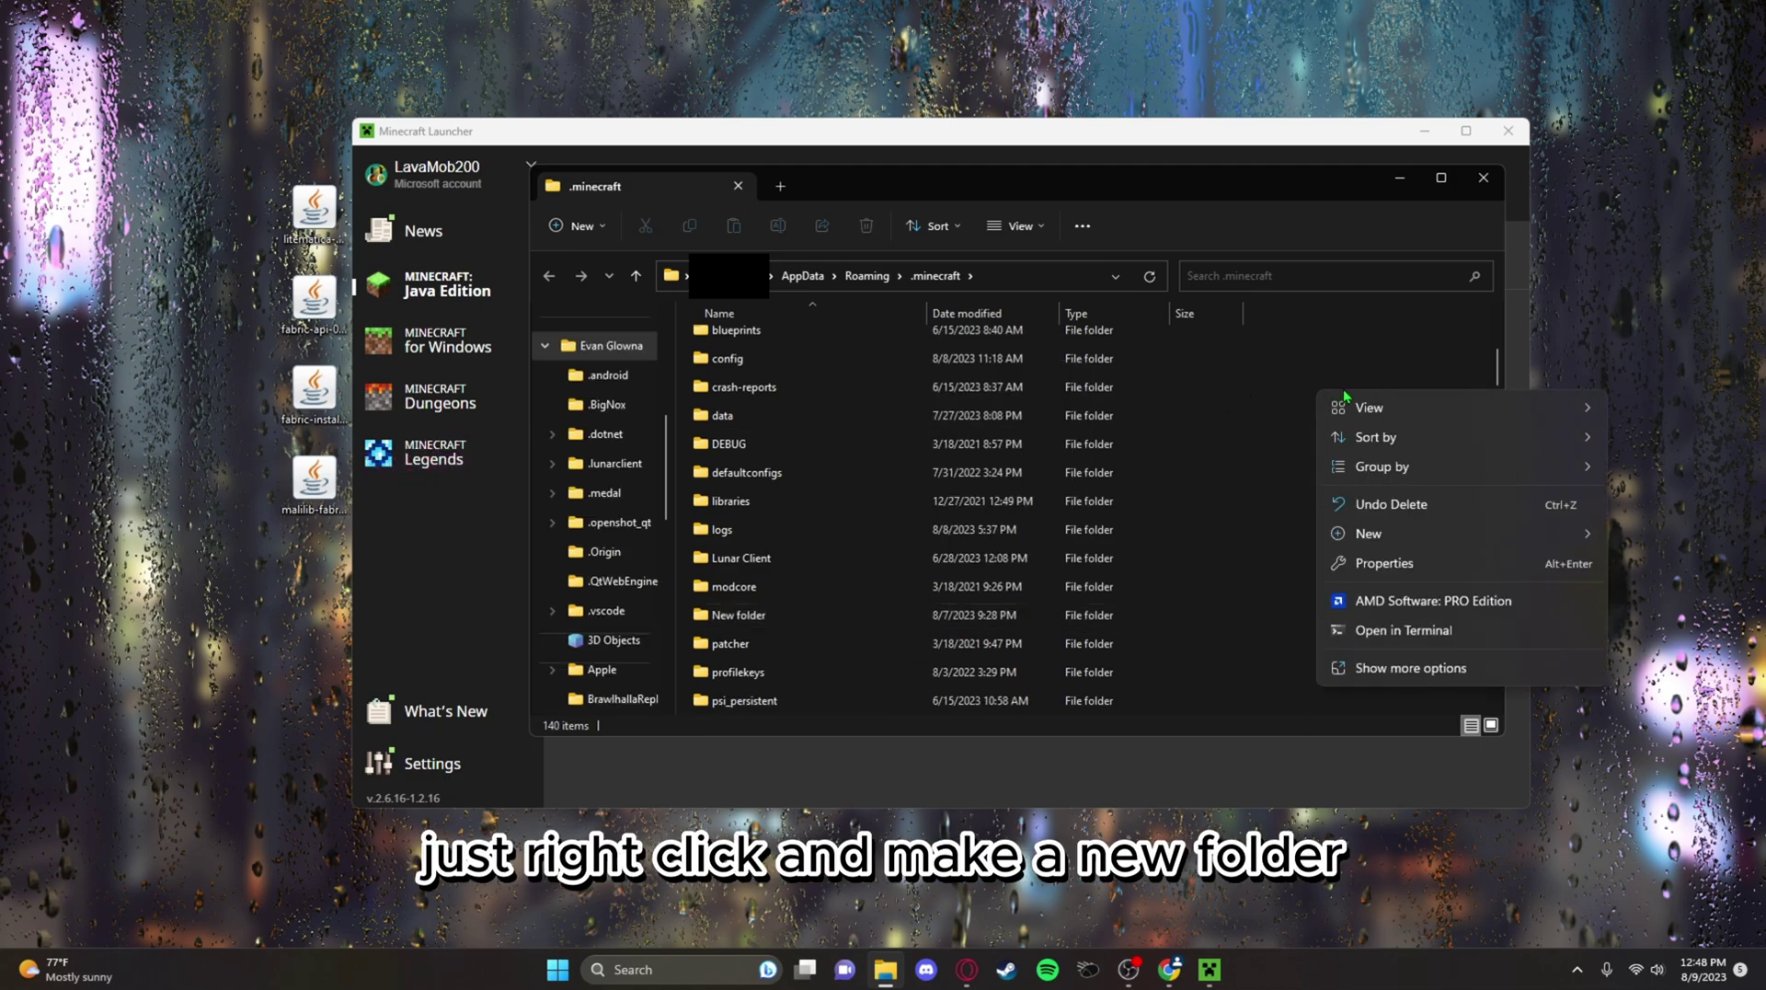
pyautogui.moveTo(1370, 538)
pyautogui.click(1656, 537)
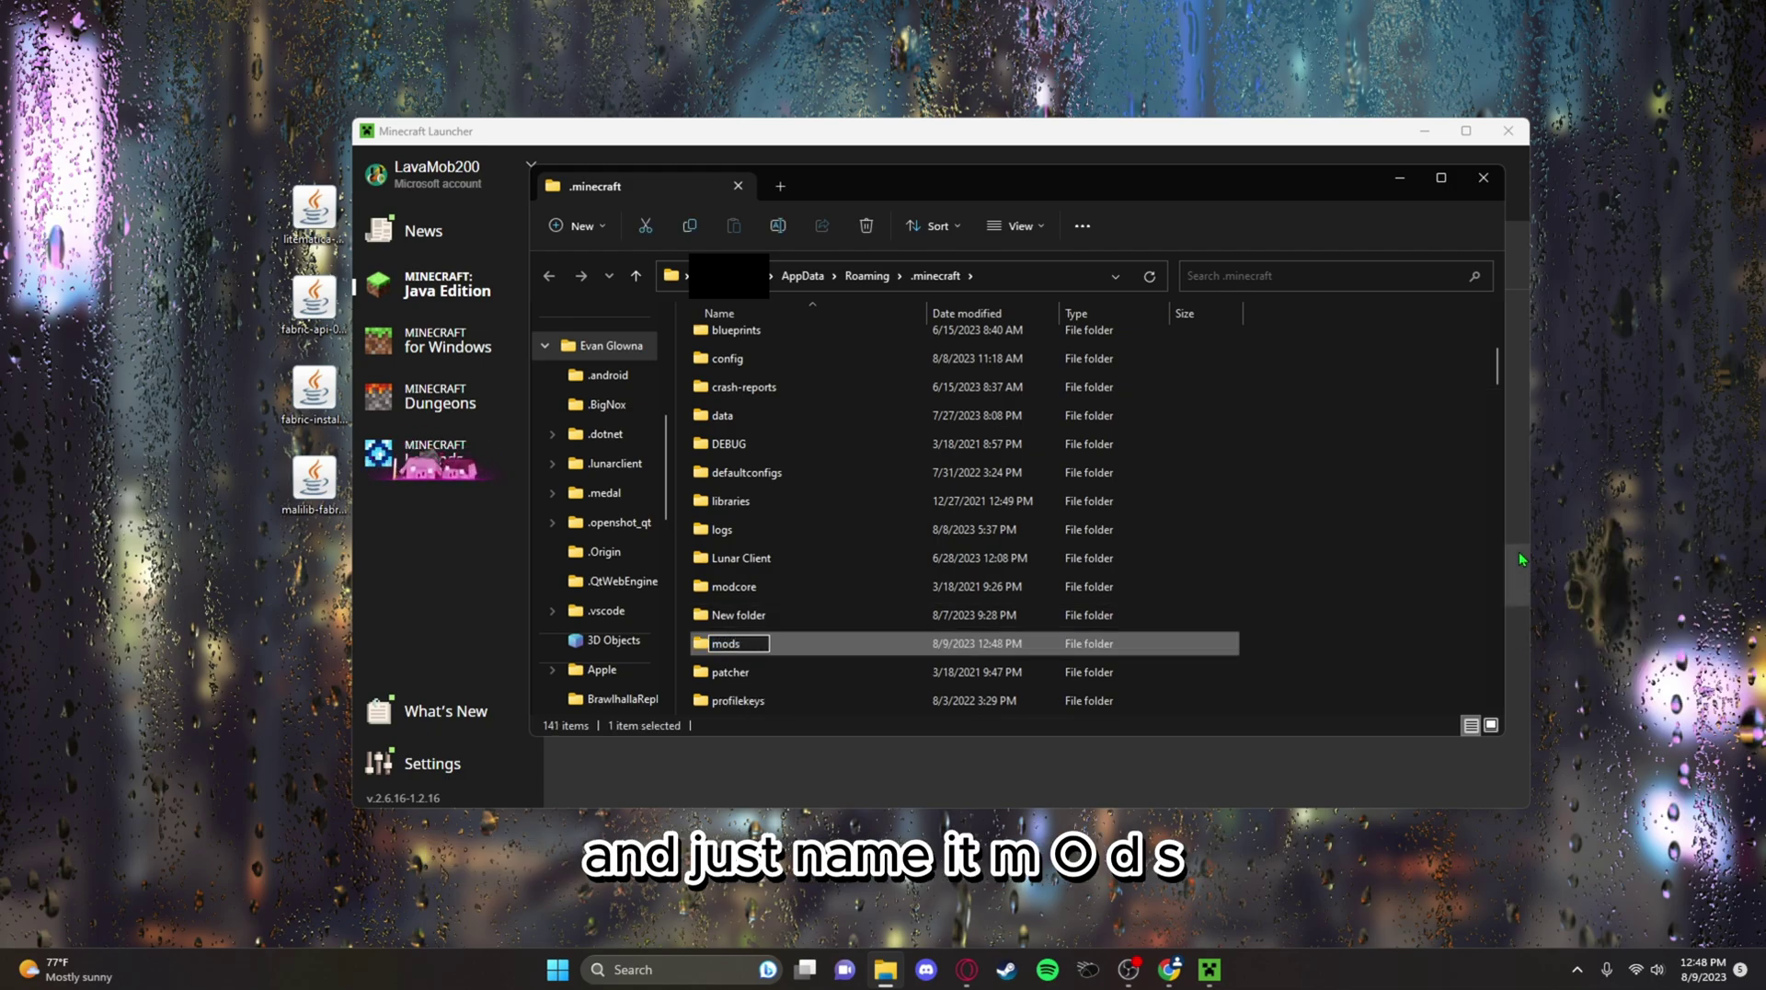
pyautogui.press('Return')
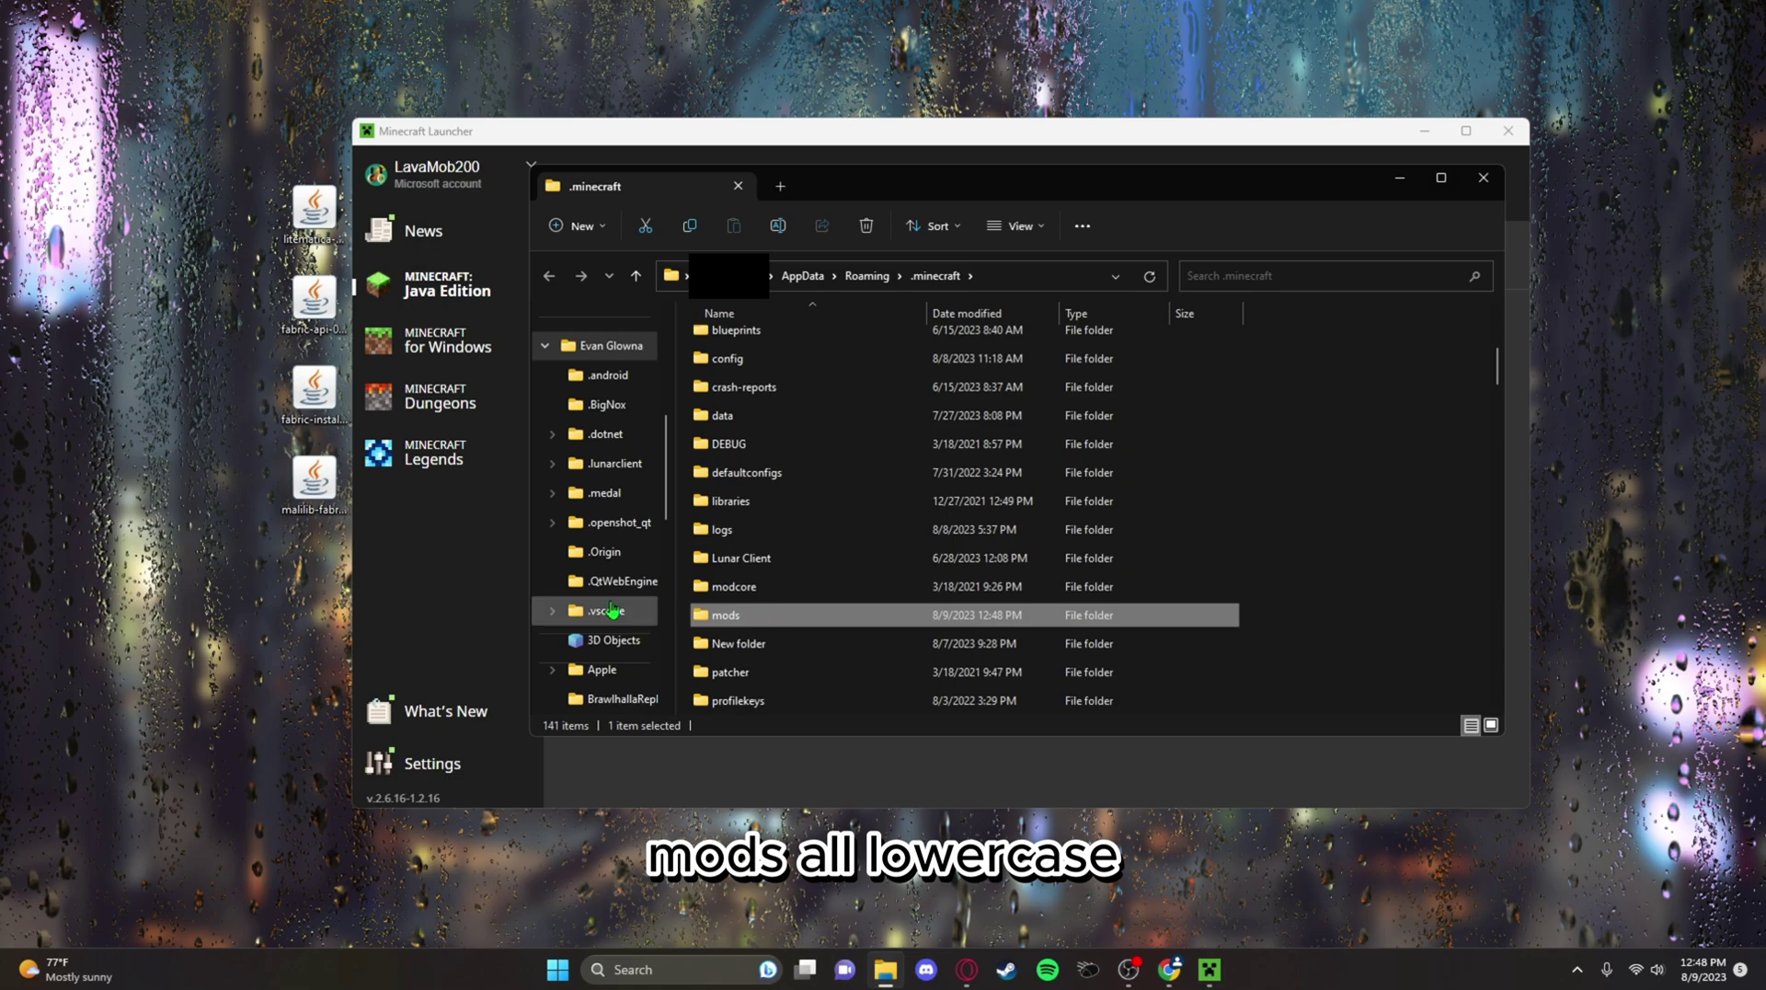
# - Move the MaLiLib, Fabric API and Litematica jars from the desktop into the new mods folder
pyautogui.doubleClick(775, 616)
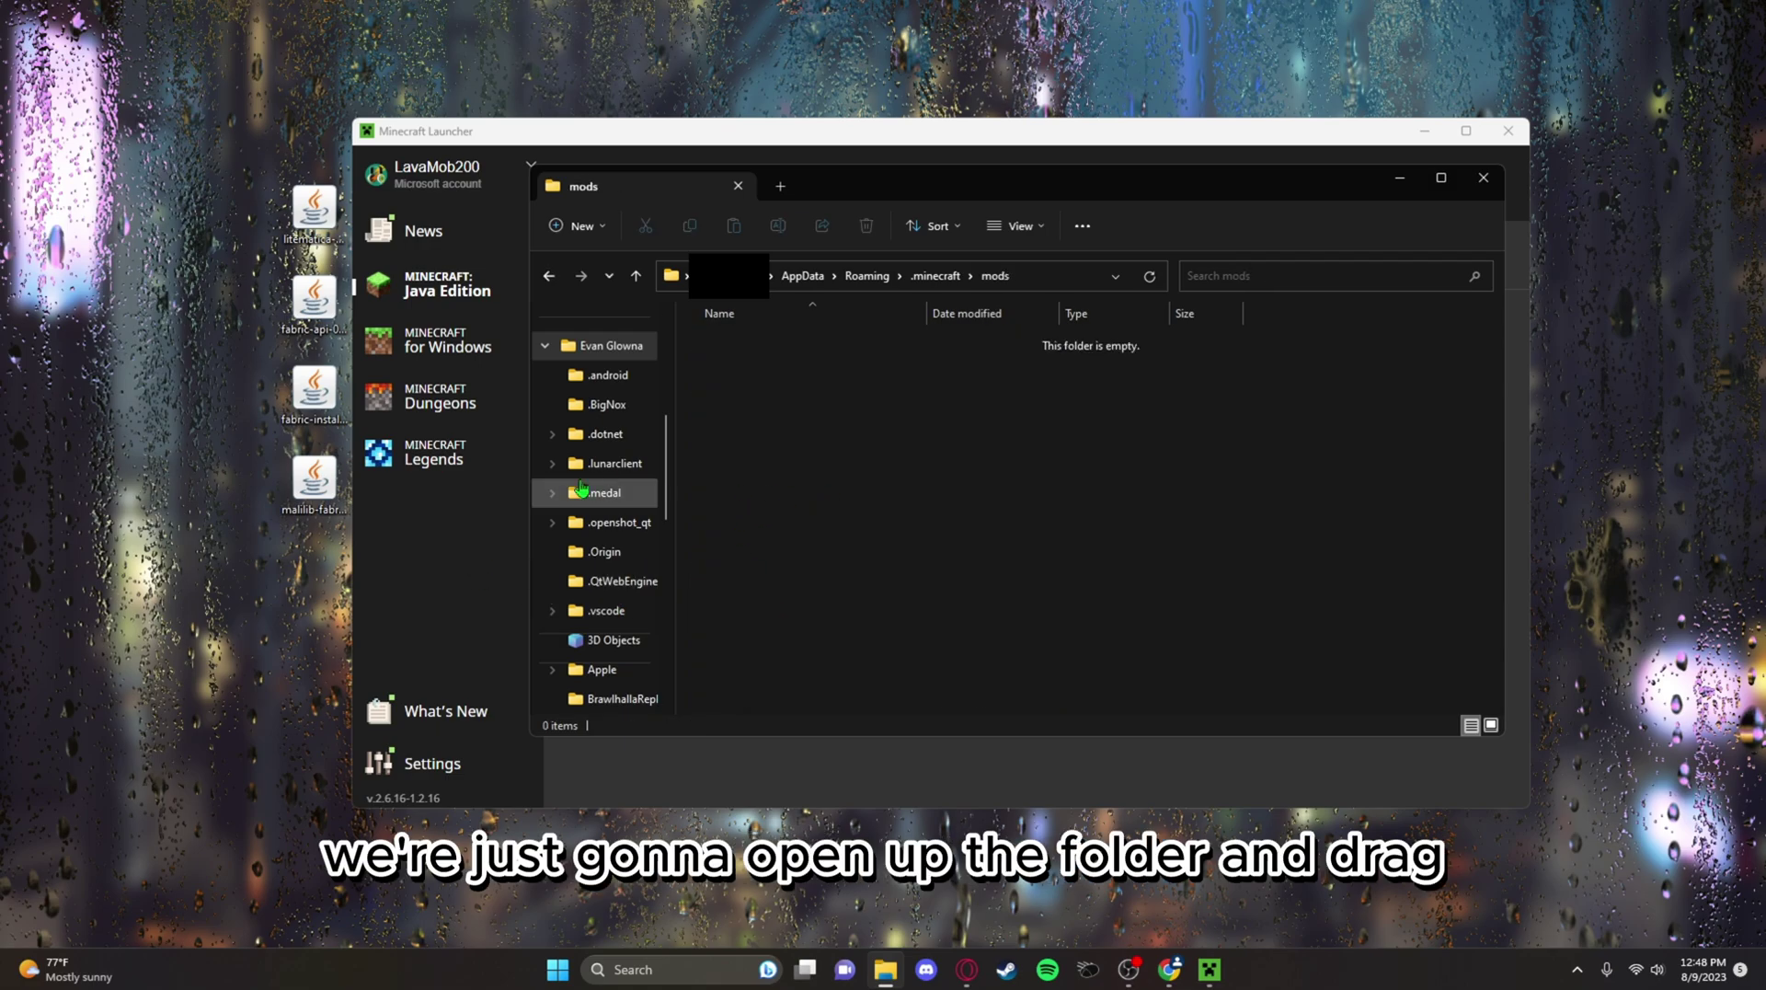
pyautogui.moveTo(314, 478); pyautogui.dragTo(827, 432)
pyautogui.click(329, 335)
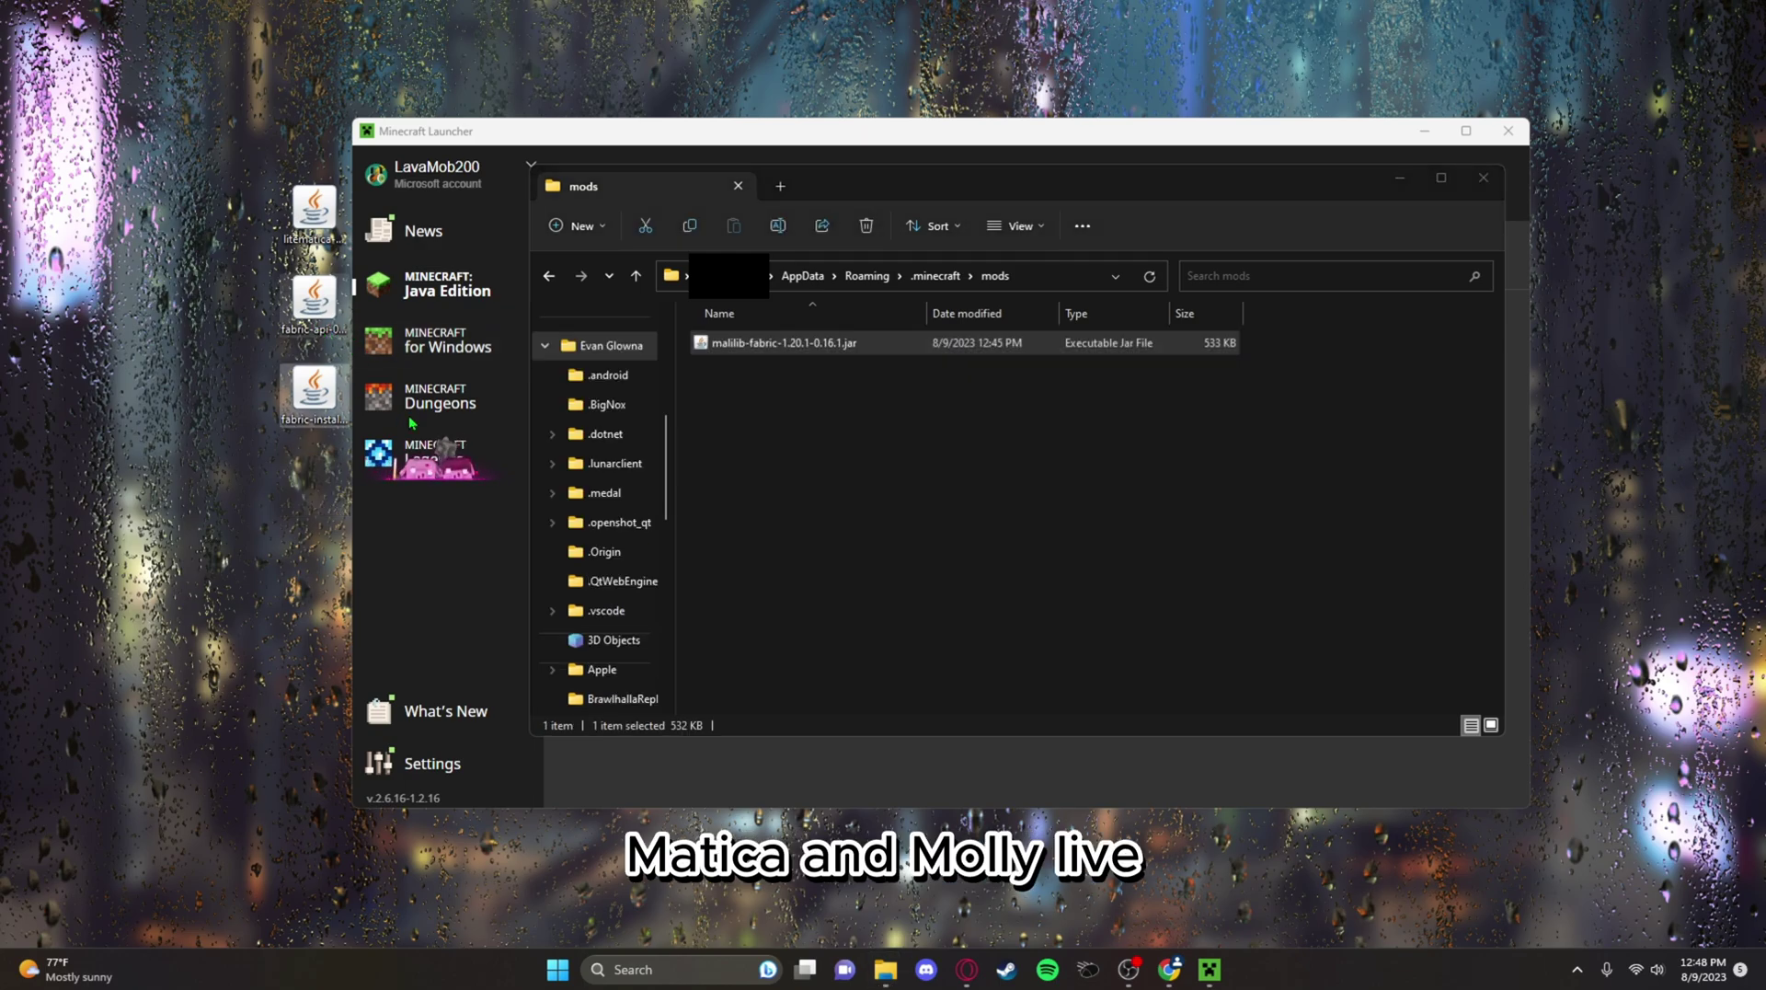
pyautogui.moveTo(313, 313); pyautogui.dragTo(809, 347)
pyautogui.moveTo(309, 235); pyautogui.dragTo(812, 466)
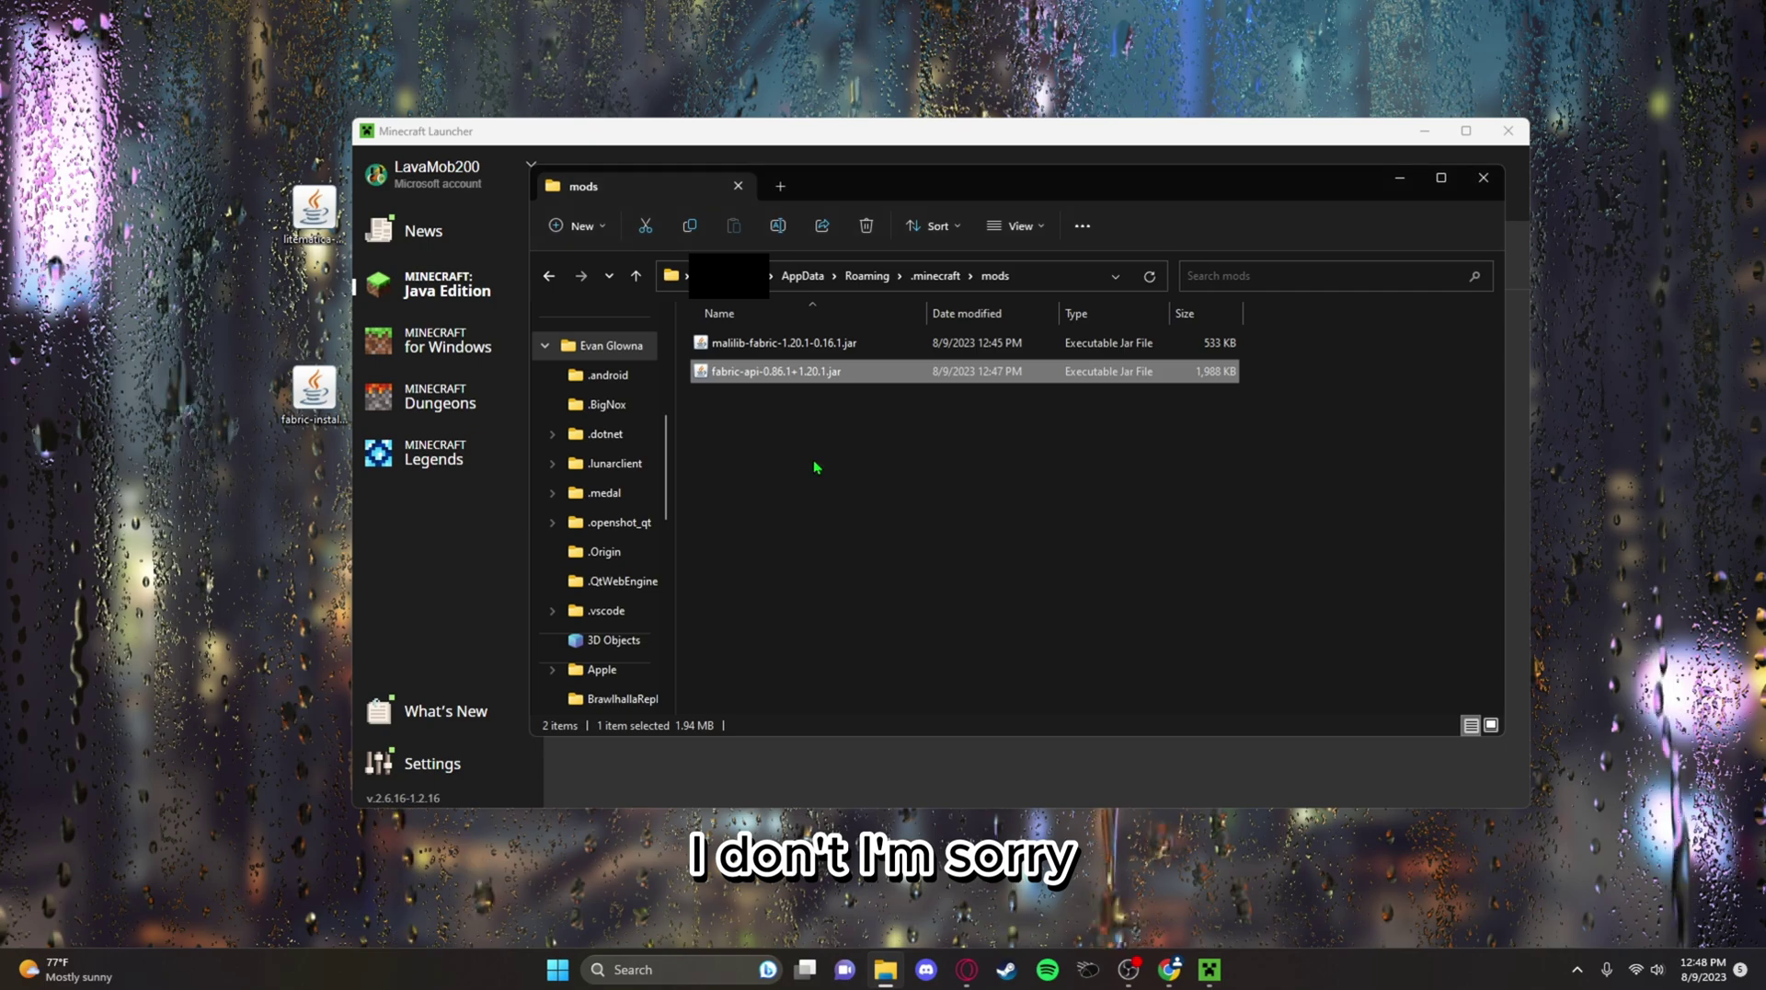
pyautogui.click(796, 477)
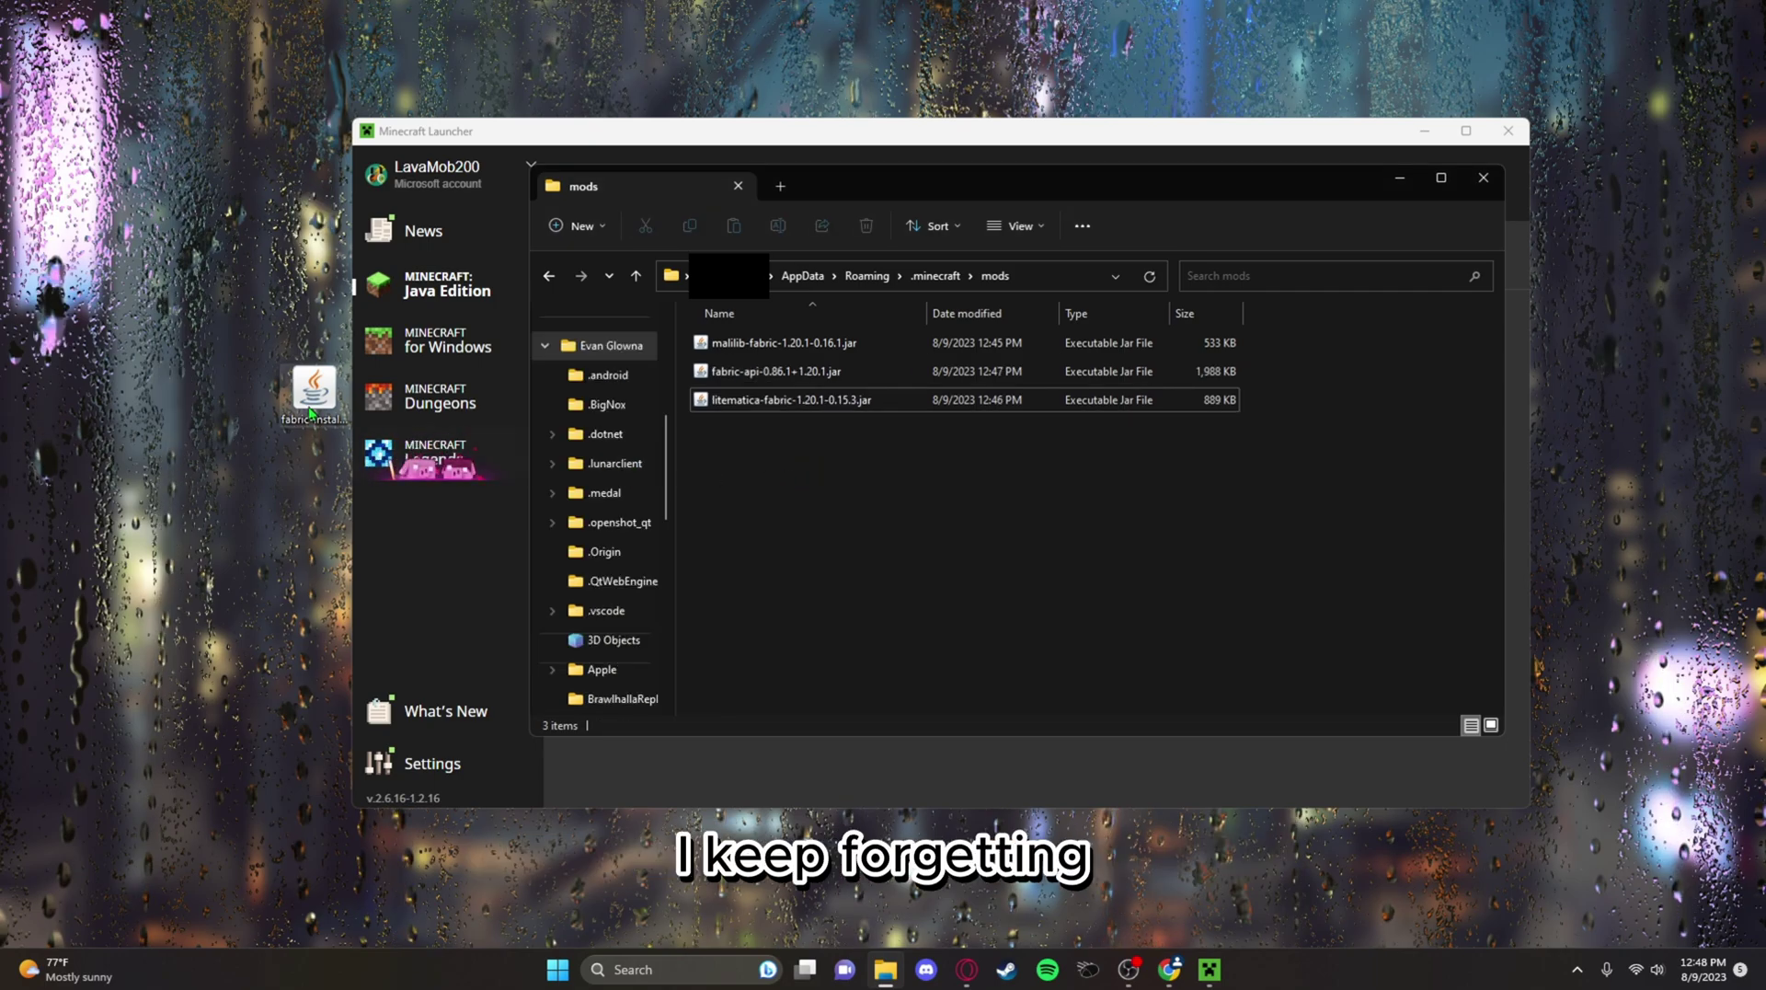
# - Close the mods folder window and launch the game with the fabric-loader-1.20.1 installation
pyautogui.click(1482, 177)
pyautogui.moveTo(915, 398)
pyautogui.click(1324, 390)
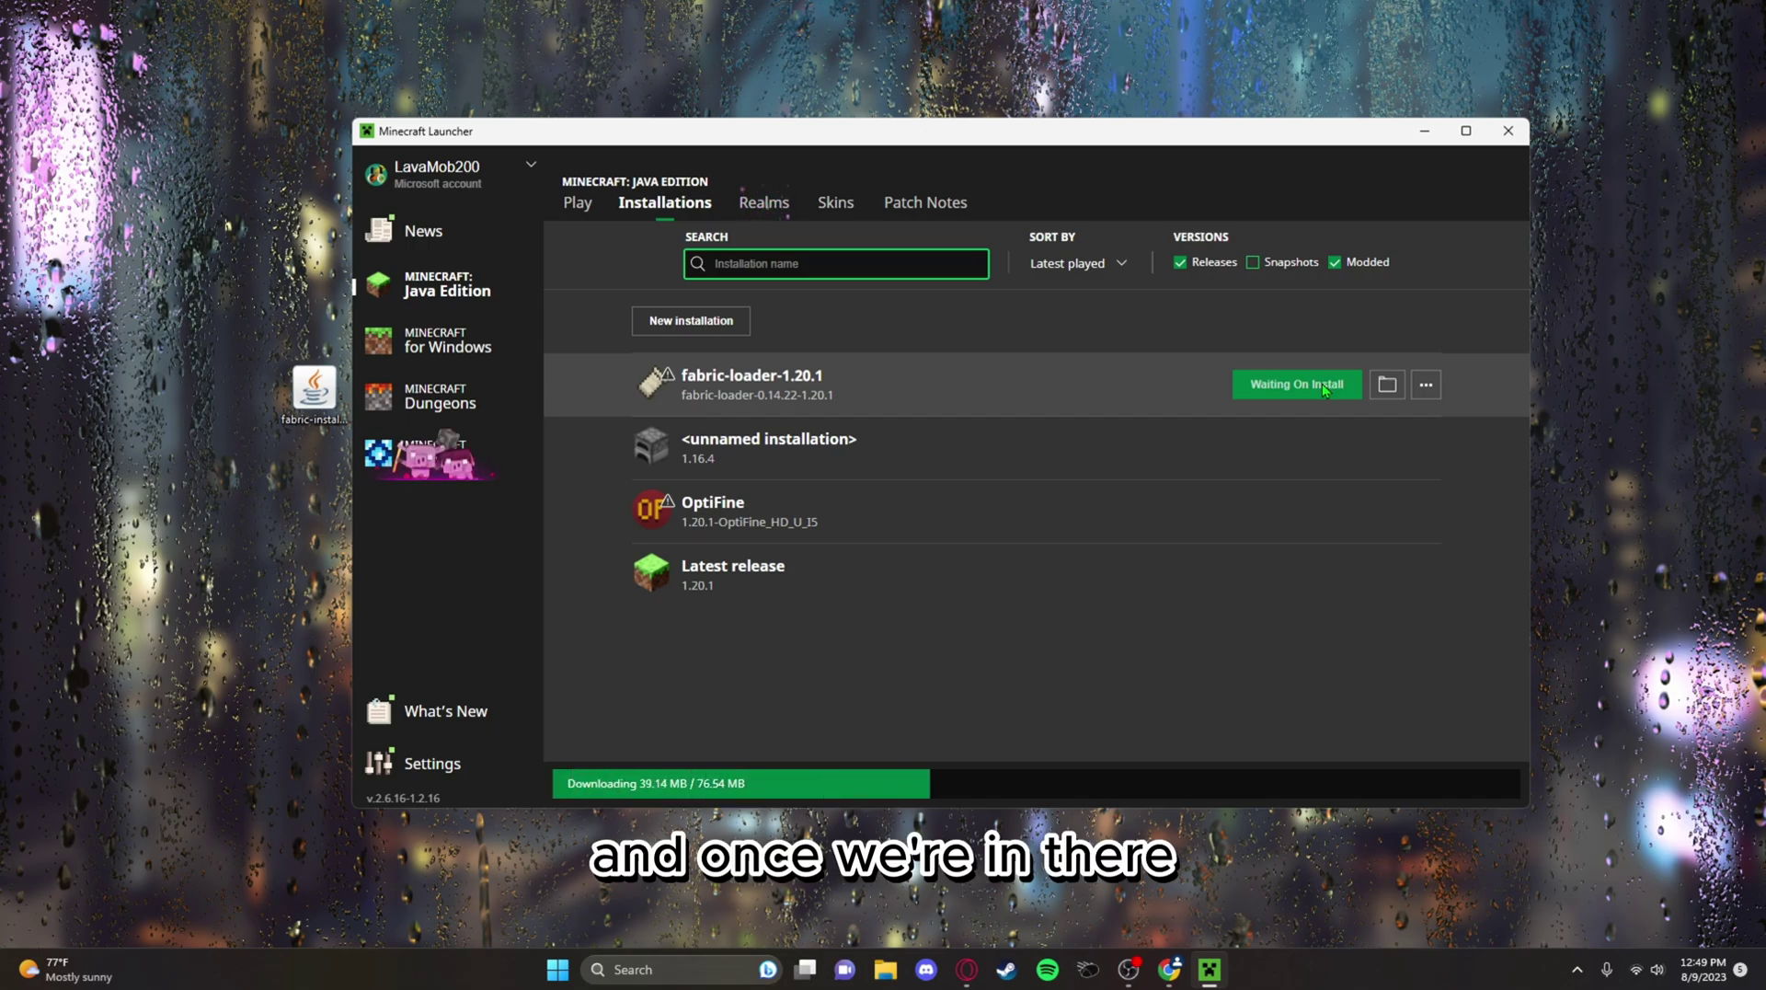
pyautogui.click(1325, 386)
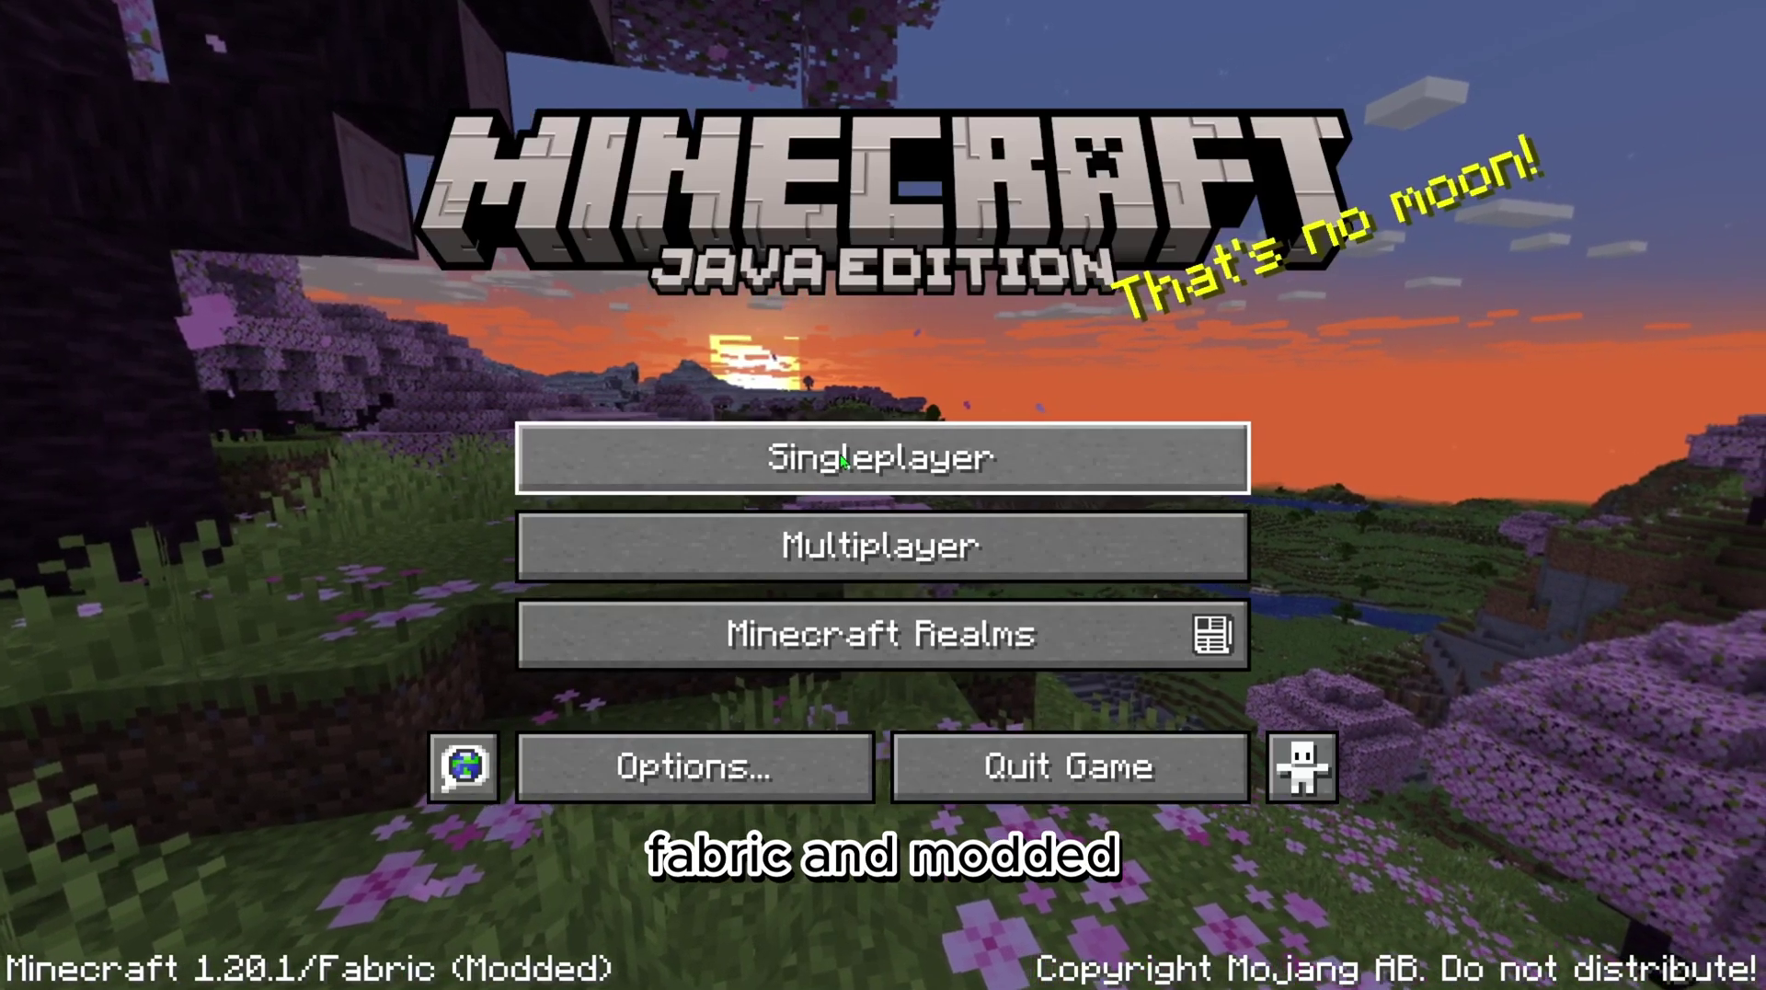
# - Enter the singleplayer creative world New World (4), and open and close the creative inventory
pyautogui.click(841, 455)
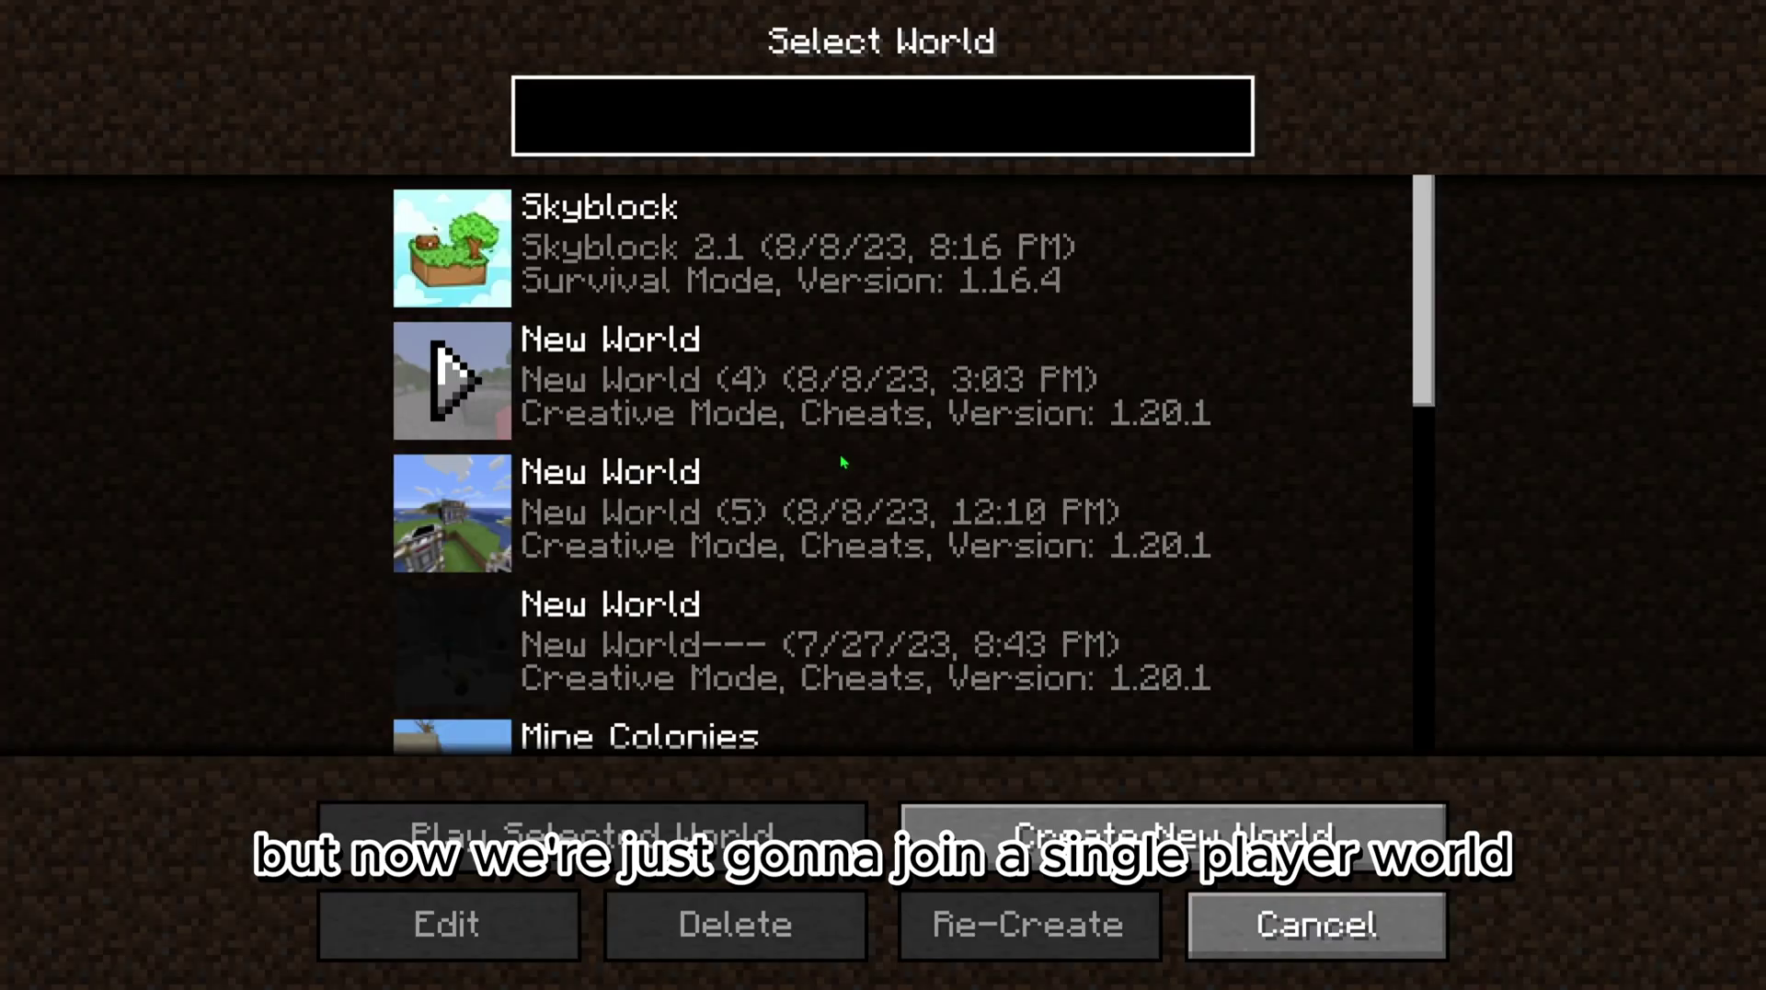
pyautogui.click(801, 375)
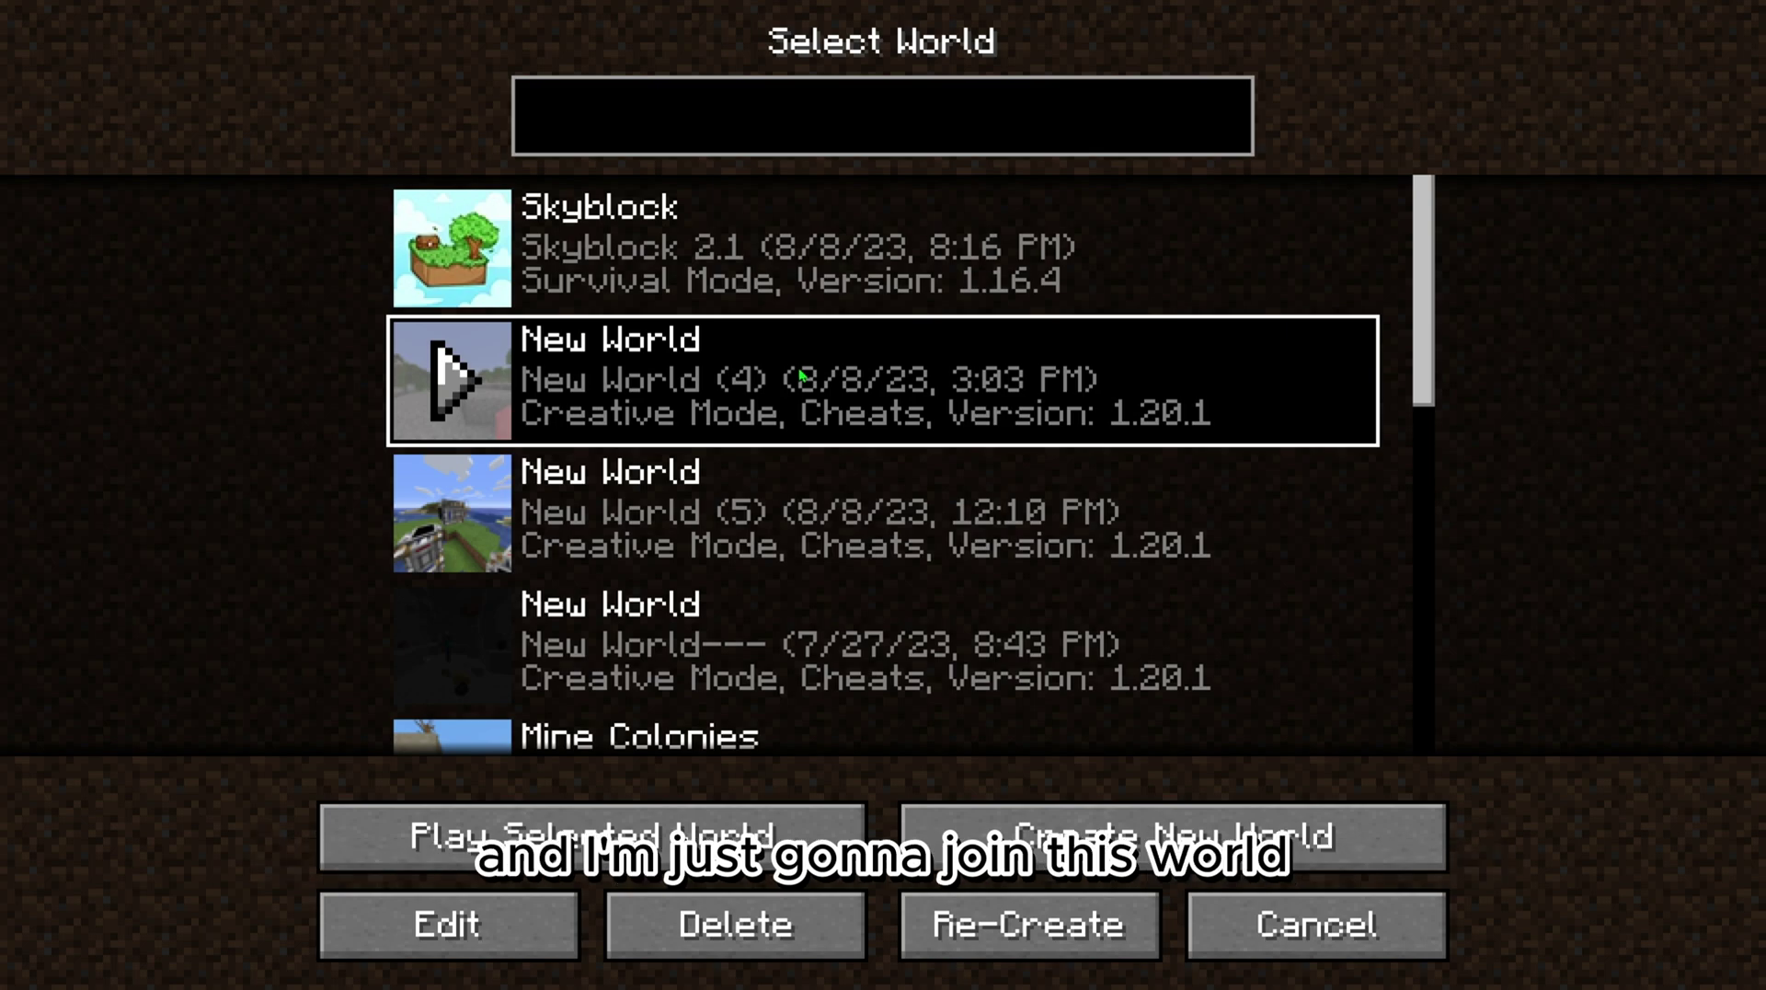
pyautogui.doubleClick(801, 375)
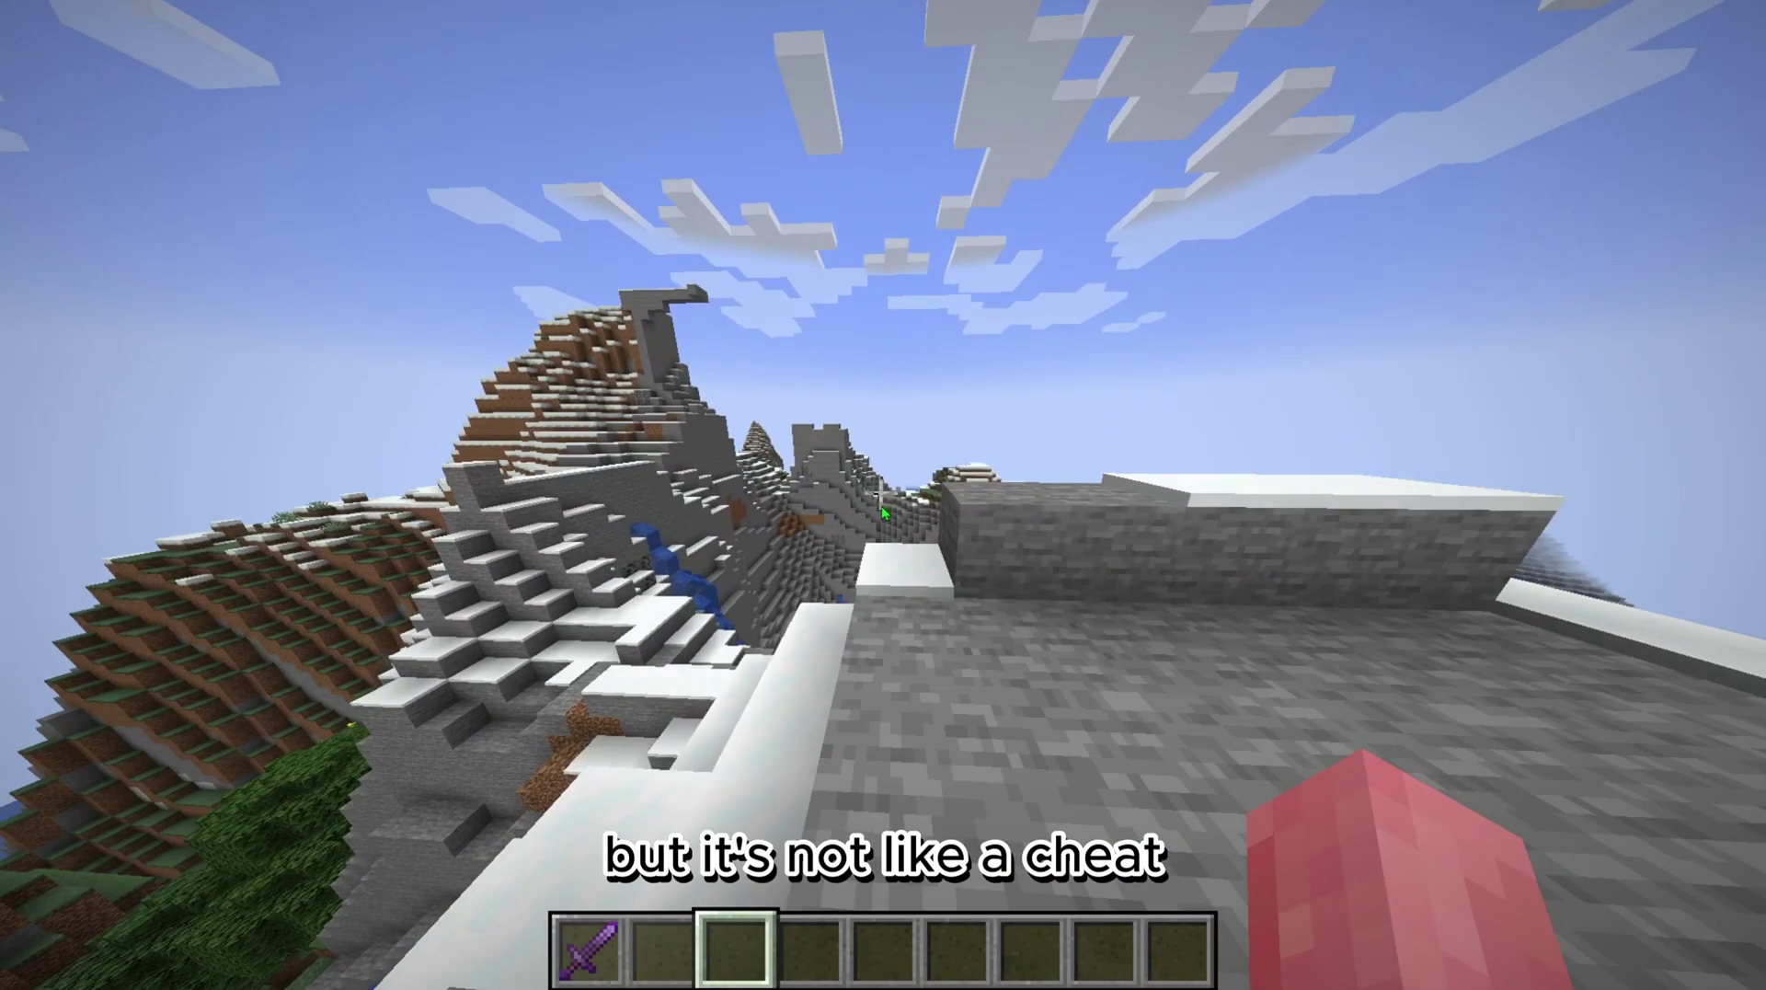
pyautogui.press('e')
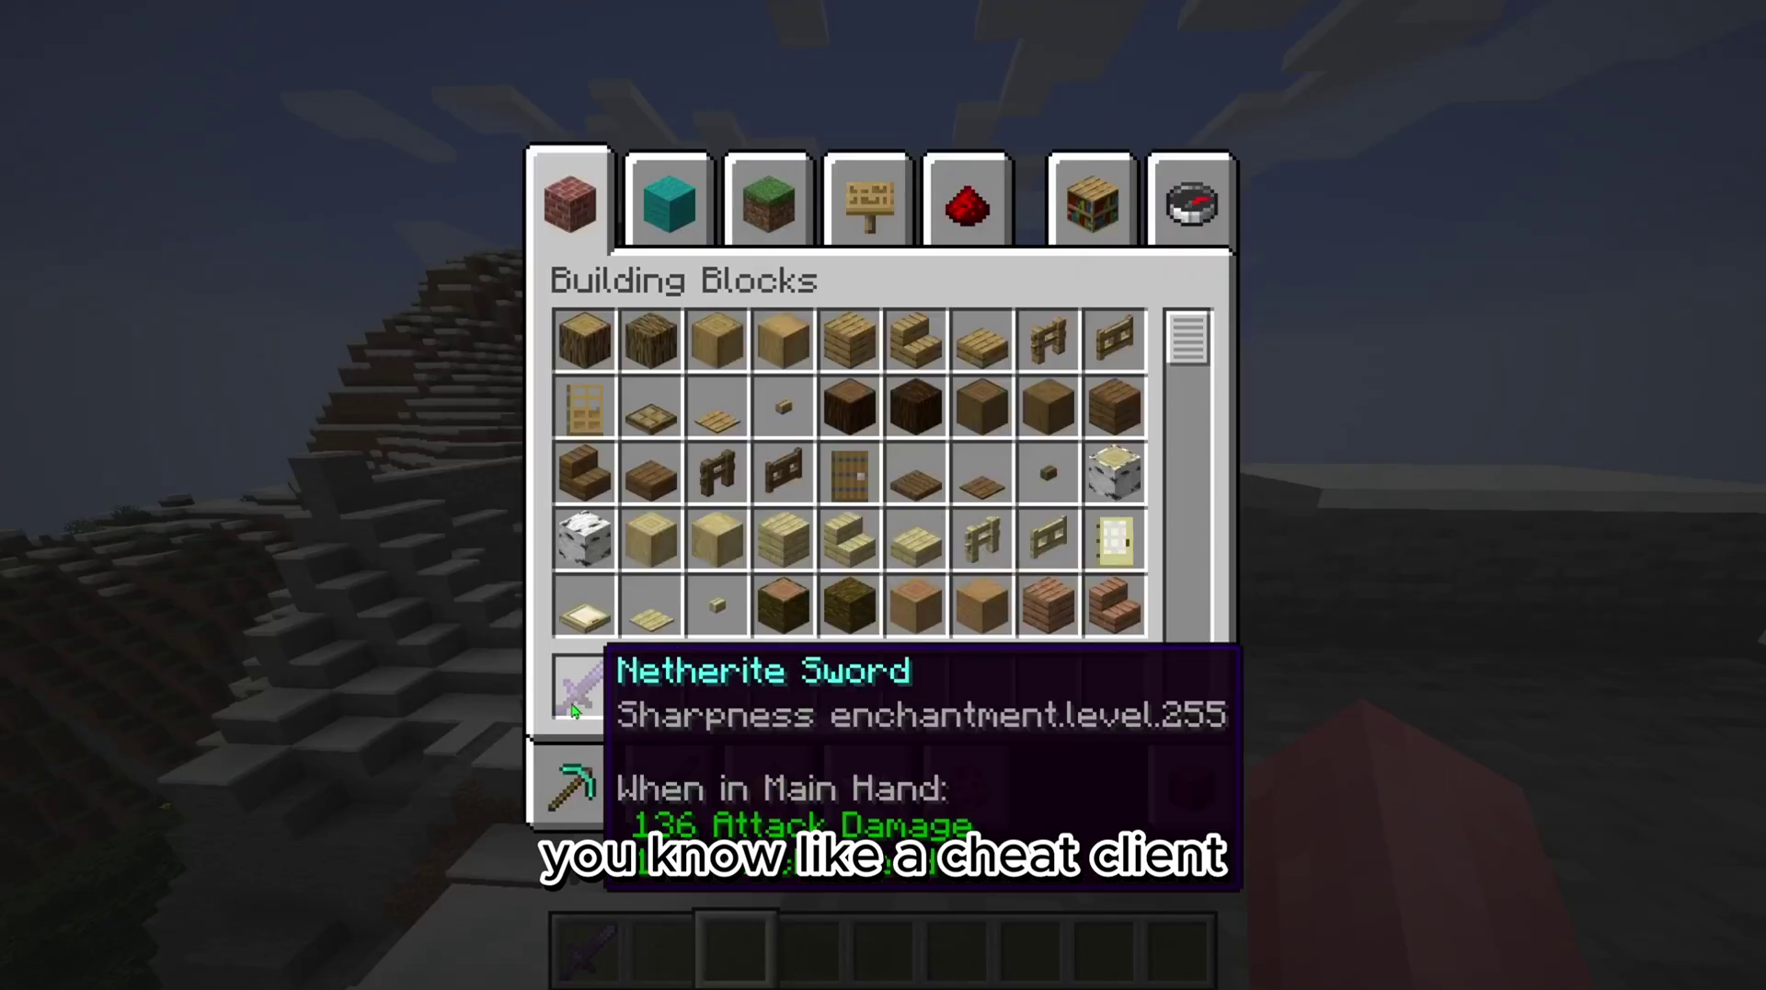
pyautogui.press('e')
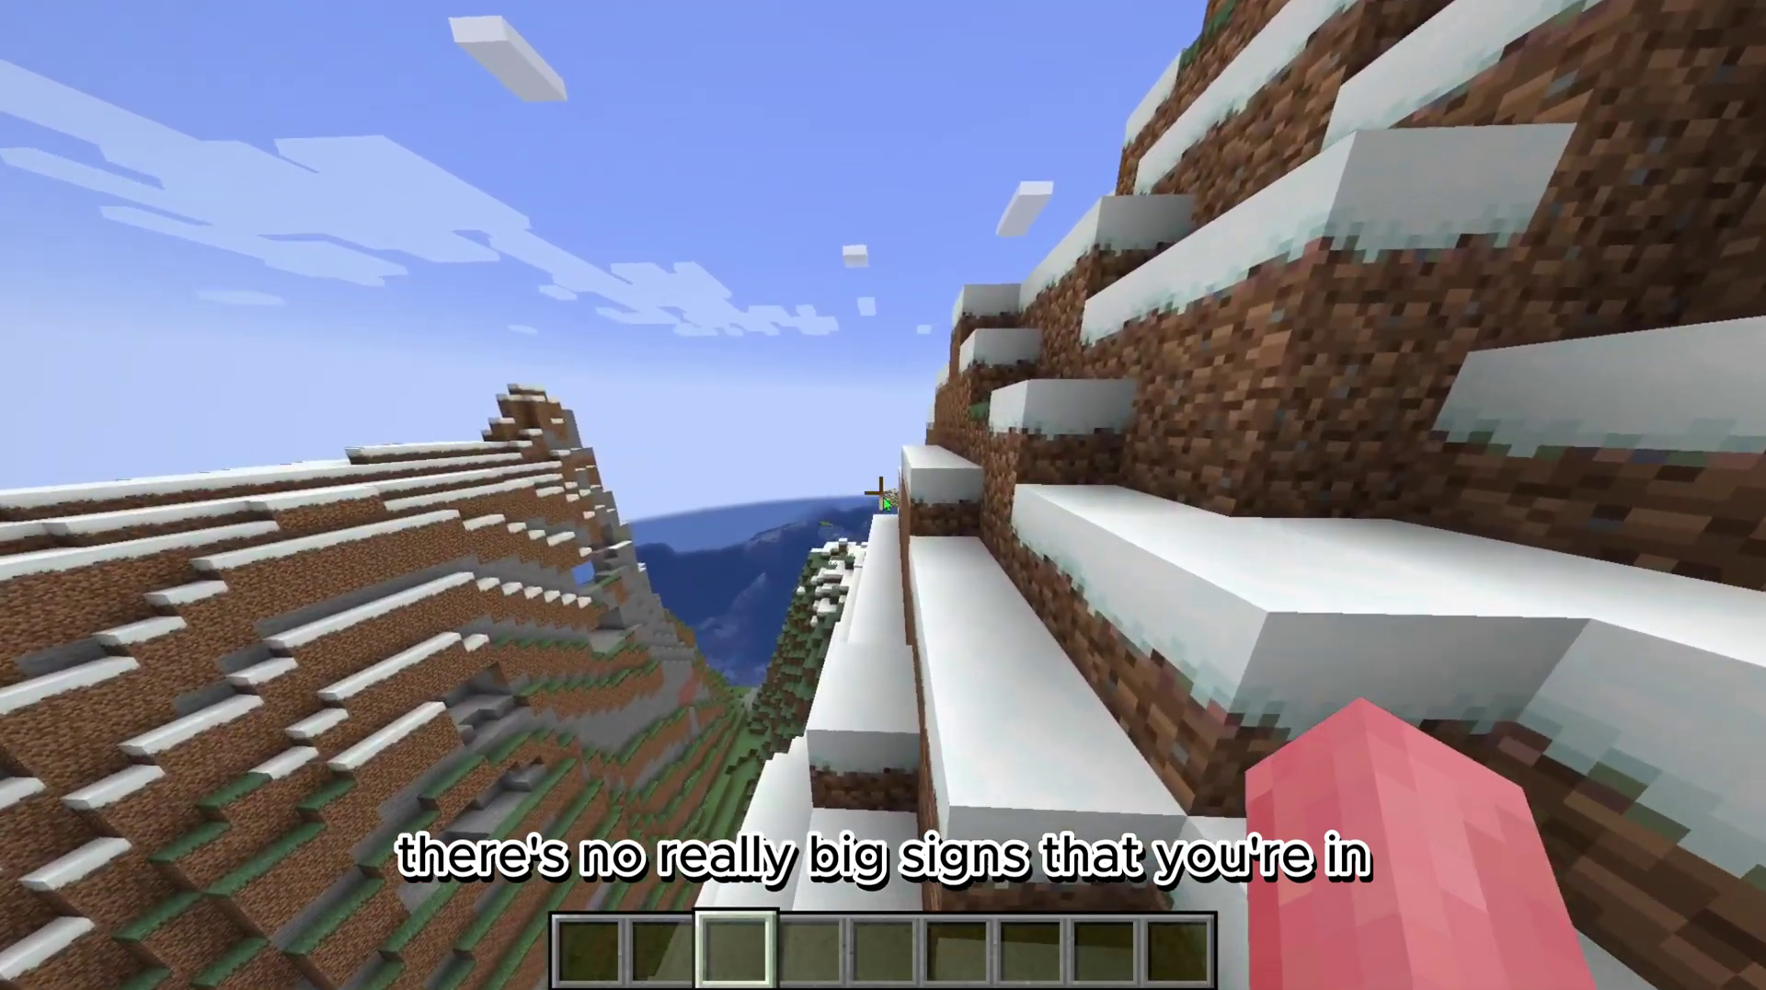
# - Open the Litematica menu, view the Load Schematics screen and return to the Litematica menu
pyautogui.press('m')
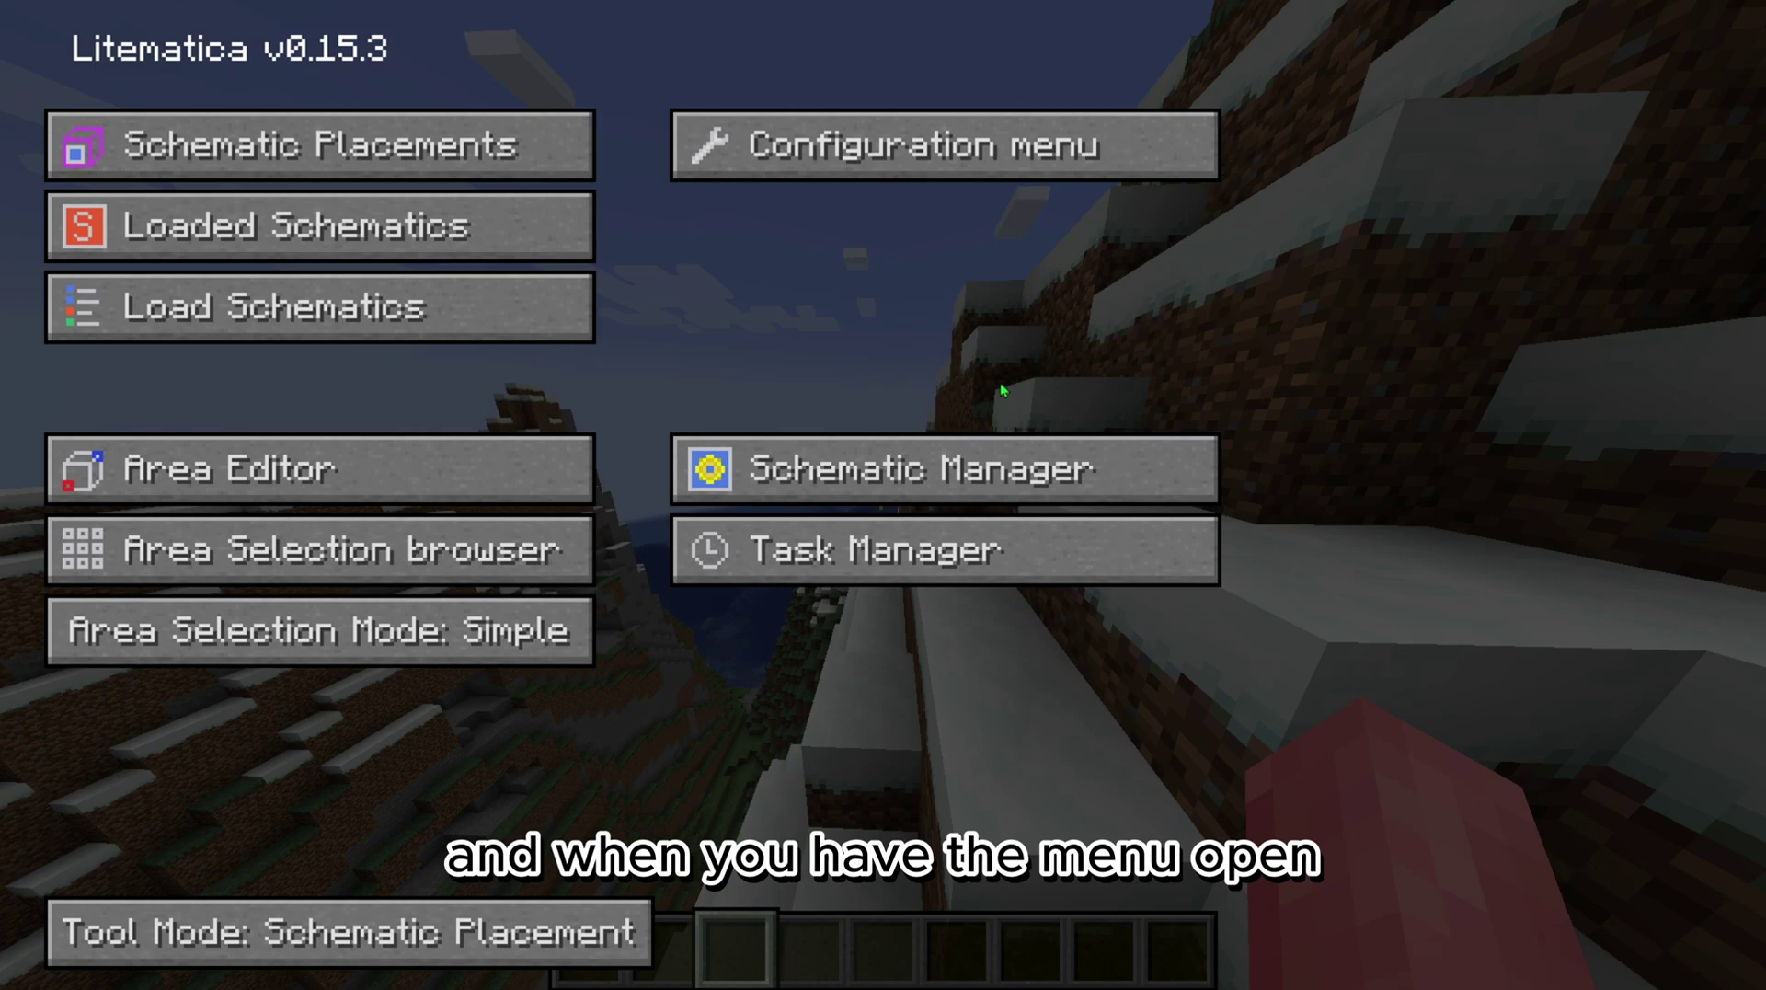
pyautogui.click(472, 320)
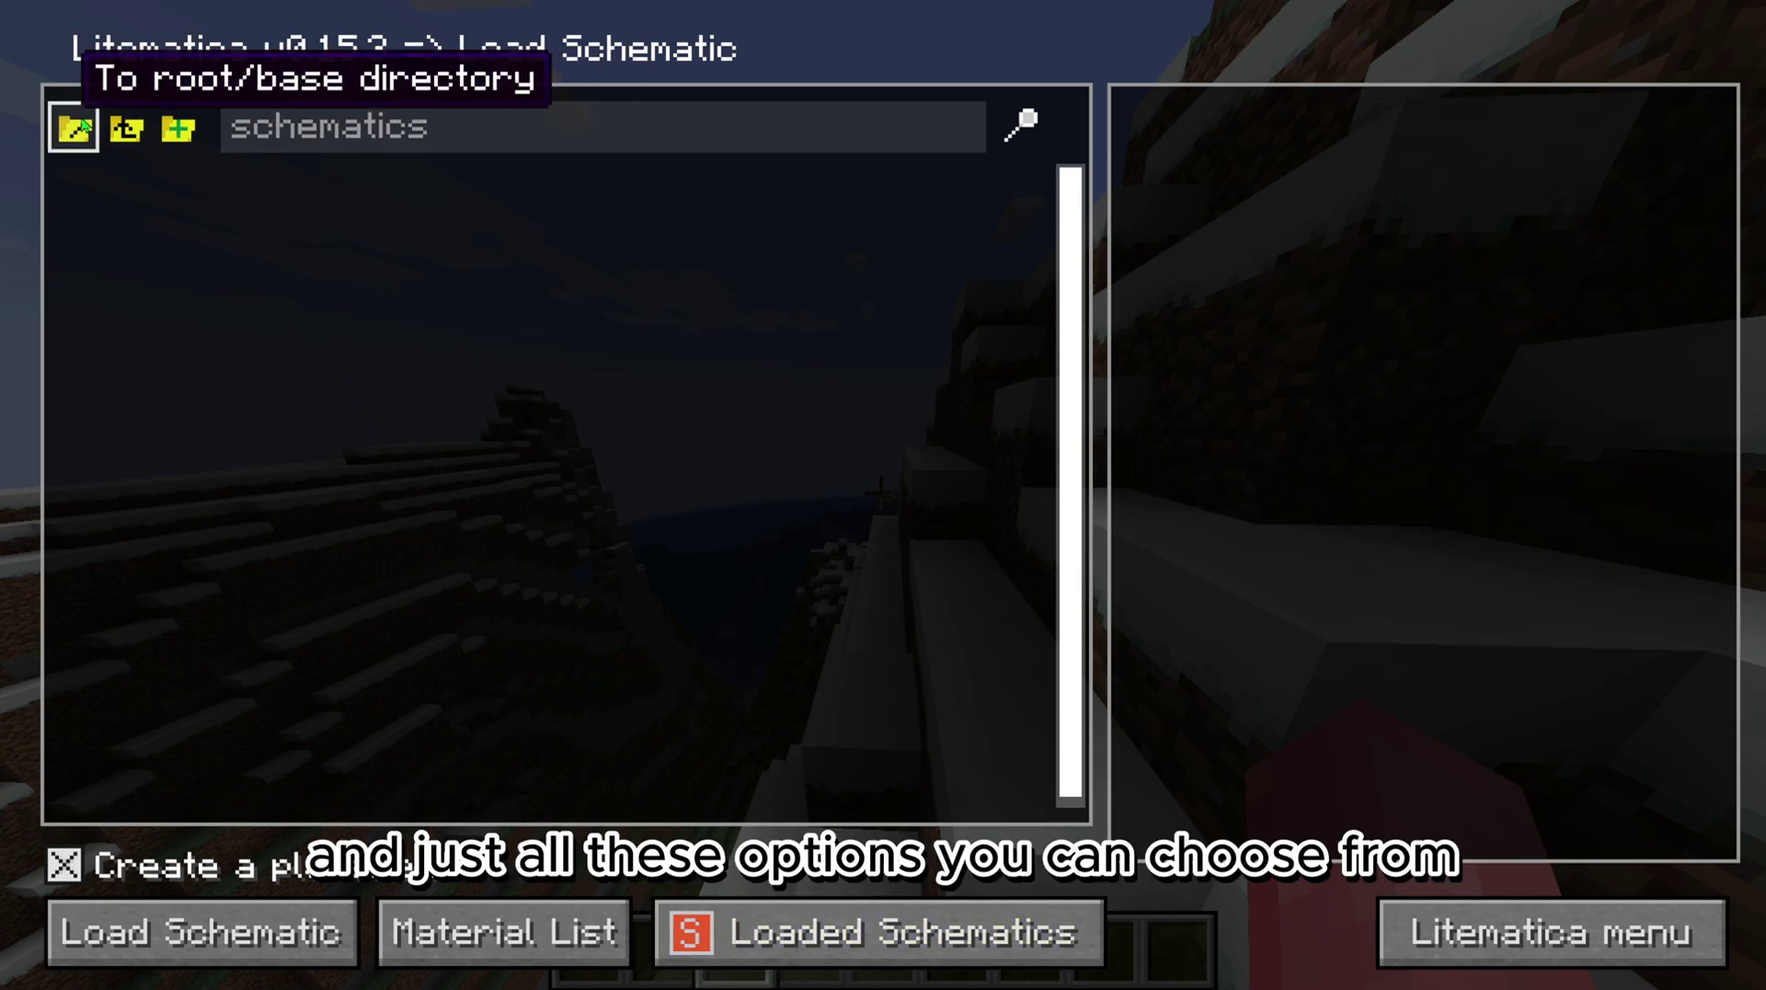
pyautogui.click(1476, 948)
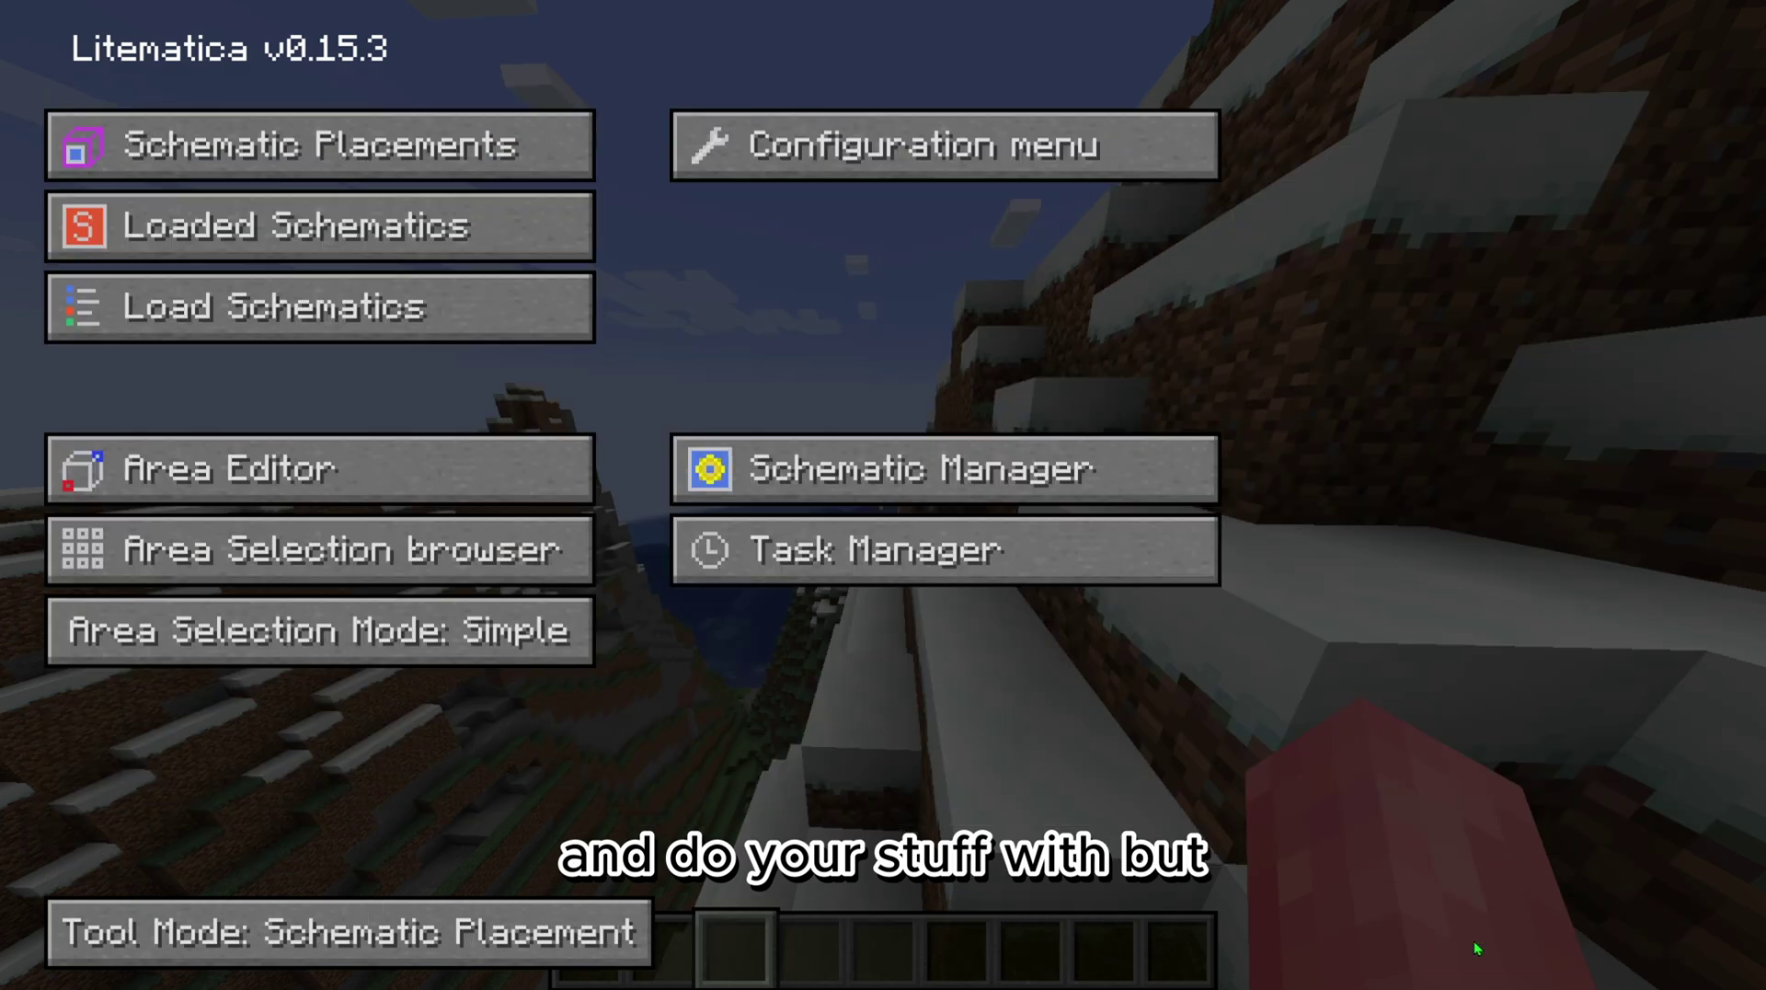